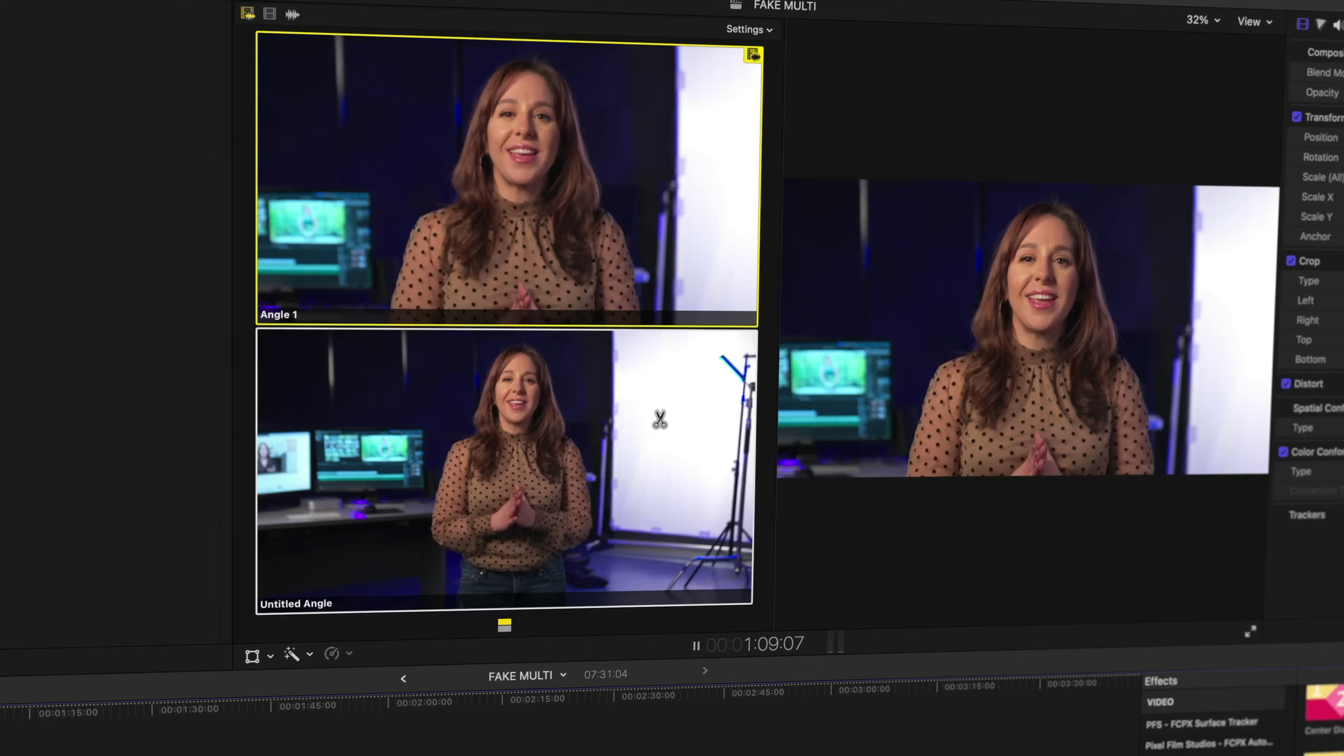
# Cut live between Untitled Angle and Angle 5 during the intro montage
pyautogui.click(622, 459)
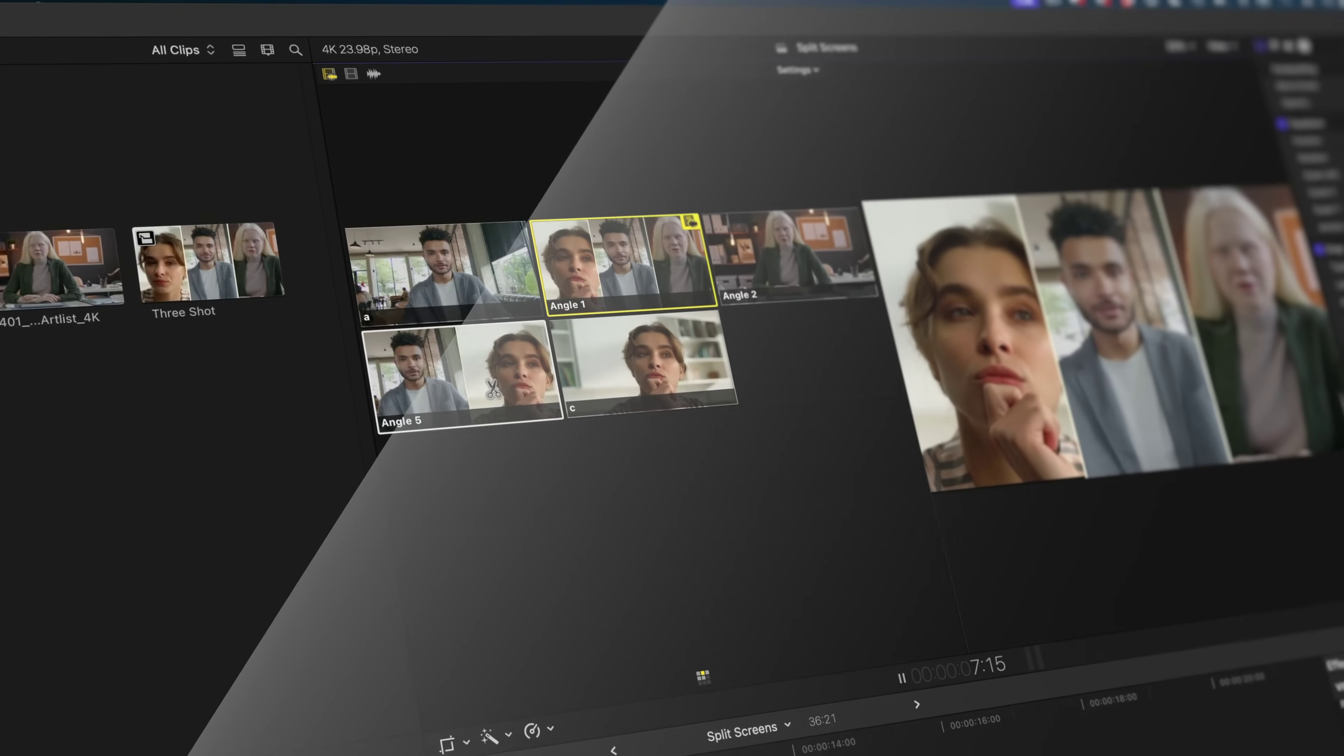
pyautogui.click(492, 390)
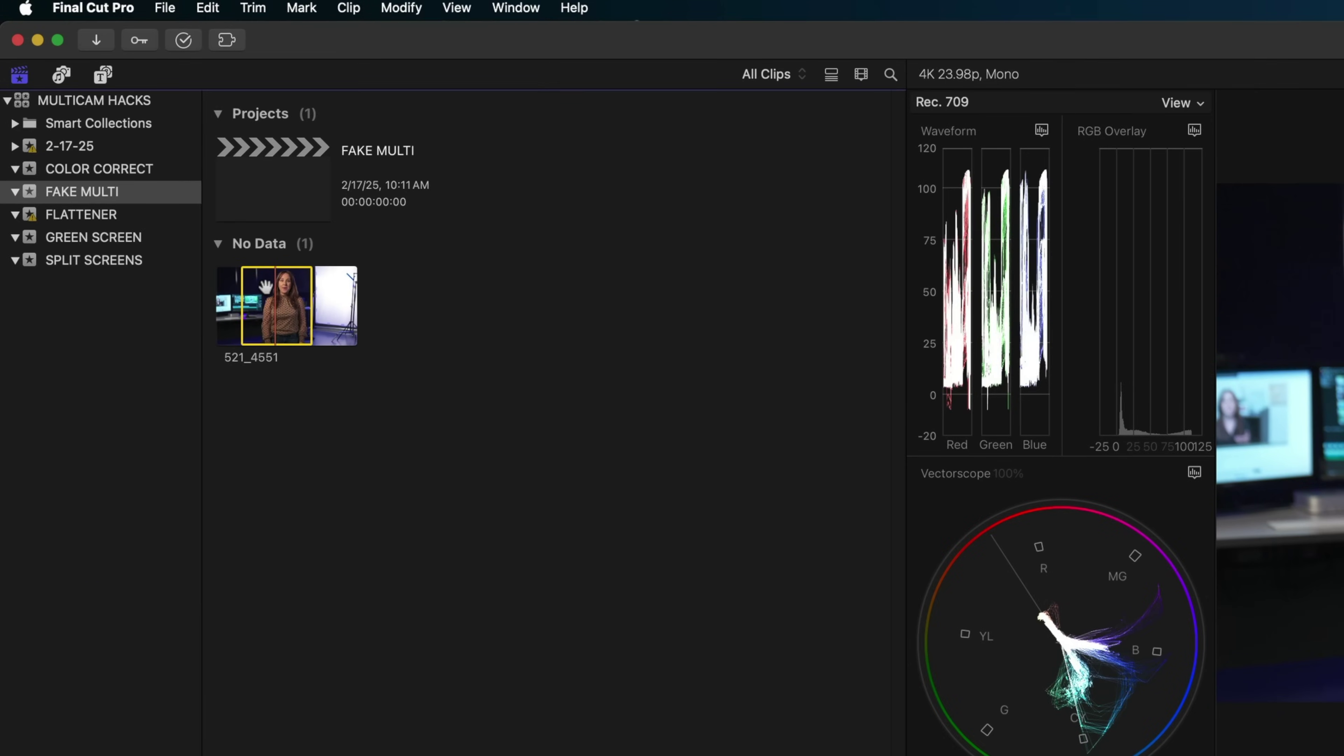
# Create a multicam clip named Fake Multi from clip 521_4551
pyautogui.rightClick(284, 312)
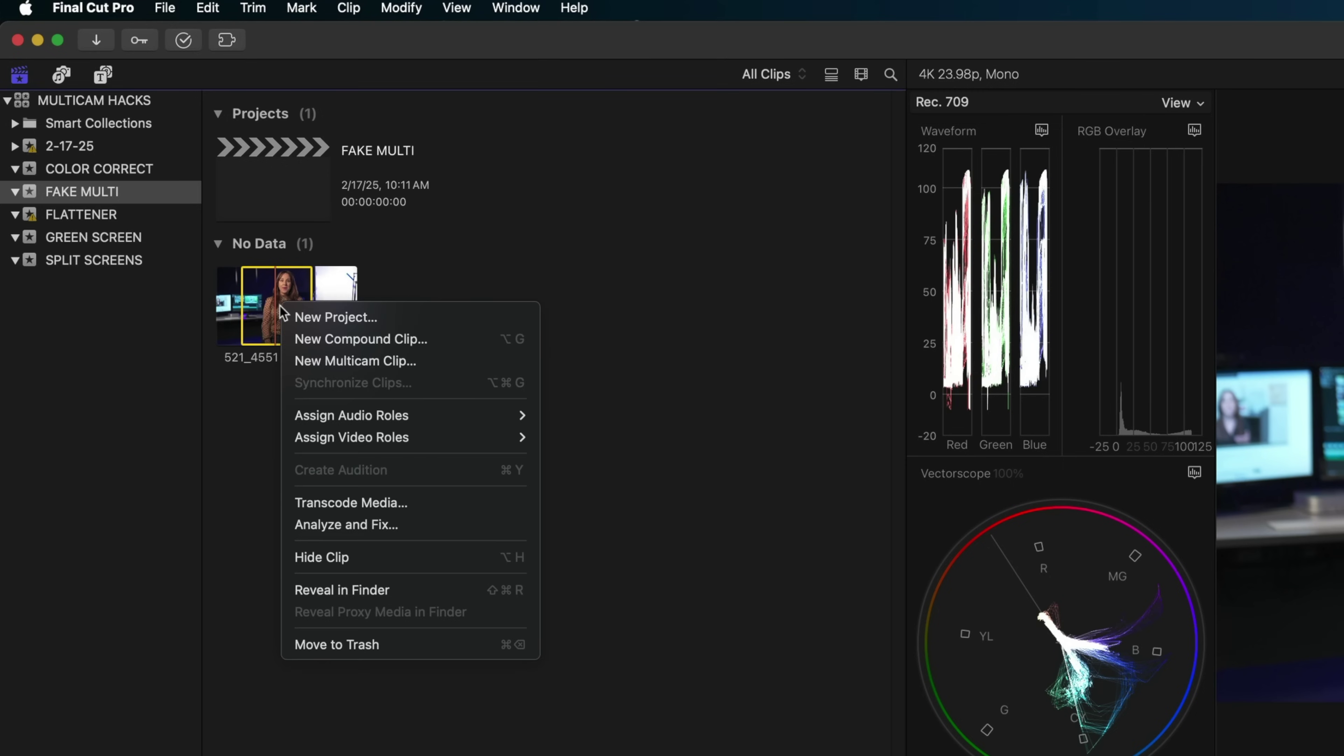
pyautogui.click(317, 362)
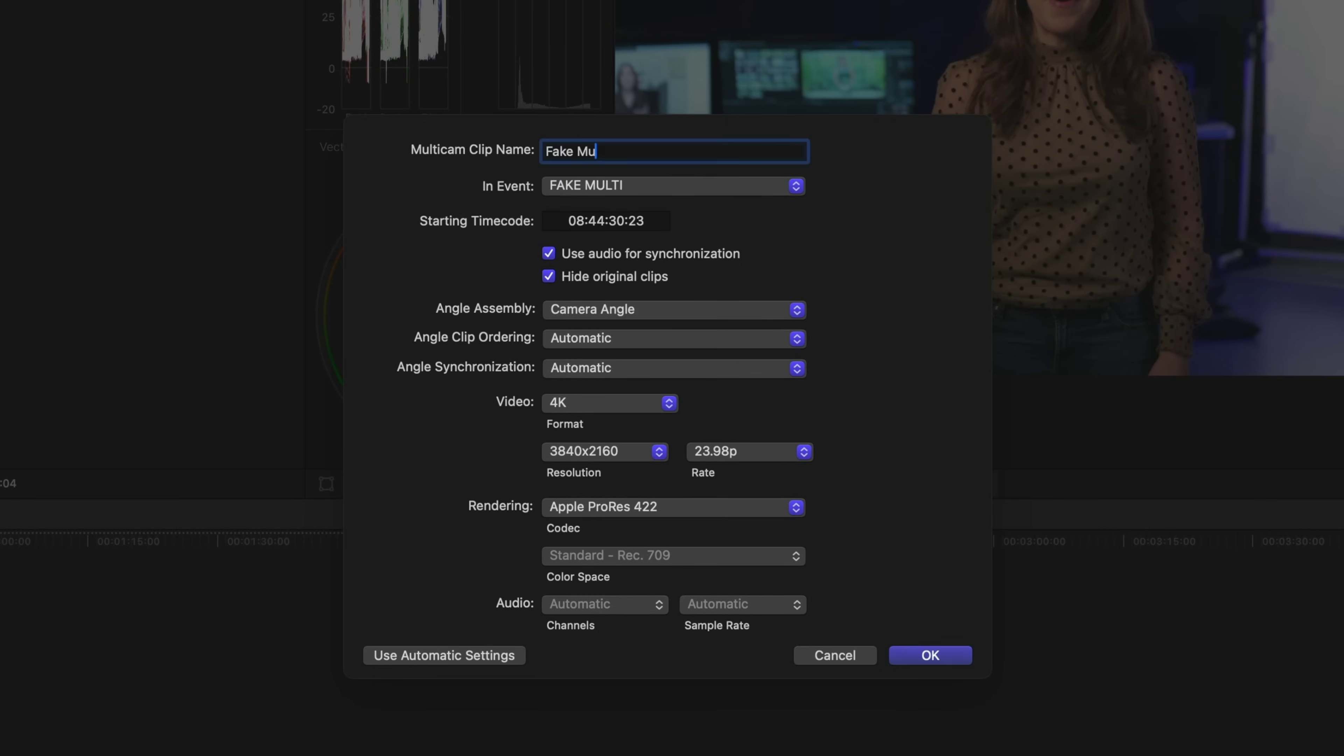
pyautogui.click(944, 650)
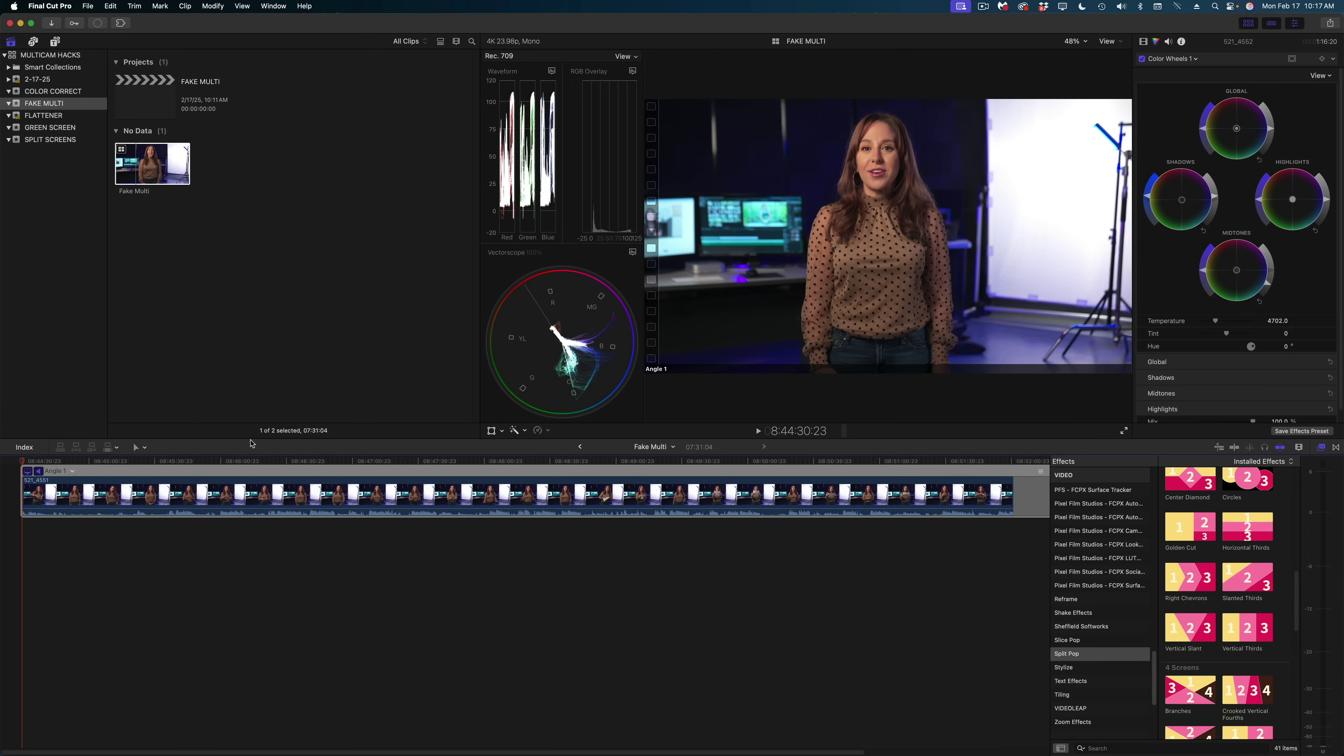
# Add an Untitled Angle to Fake Multi holding a copy of the 521_4551 footage
pyautogui.moveTo(242, 458); pyautogui.dragTo(24, 468)
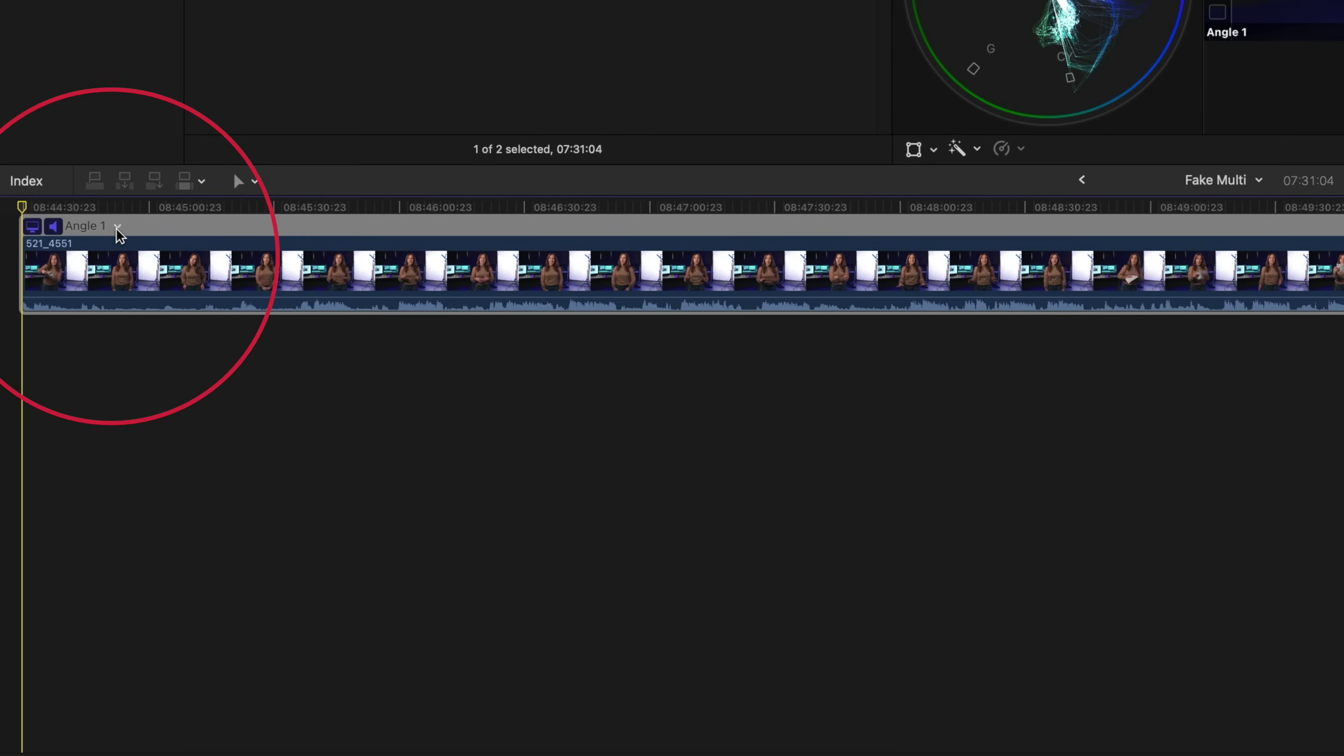
pyautogui.click(117, 229)
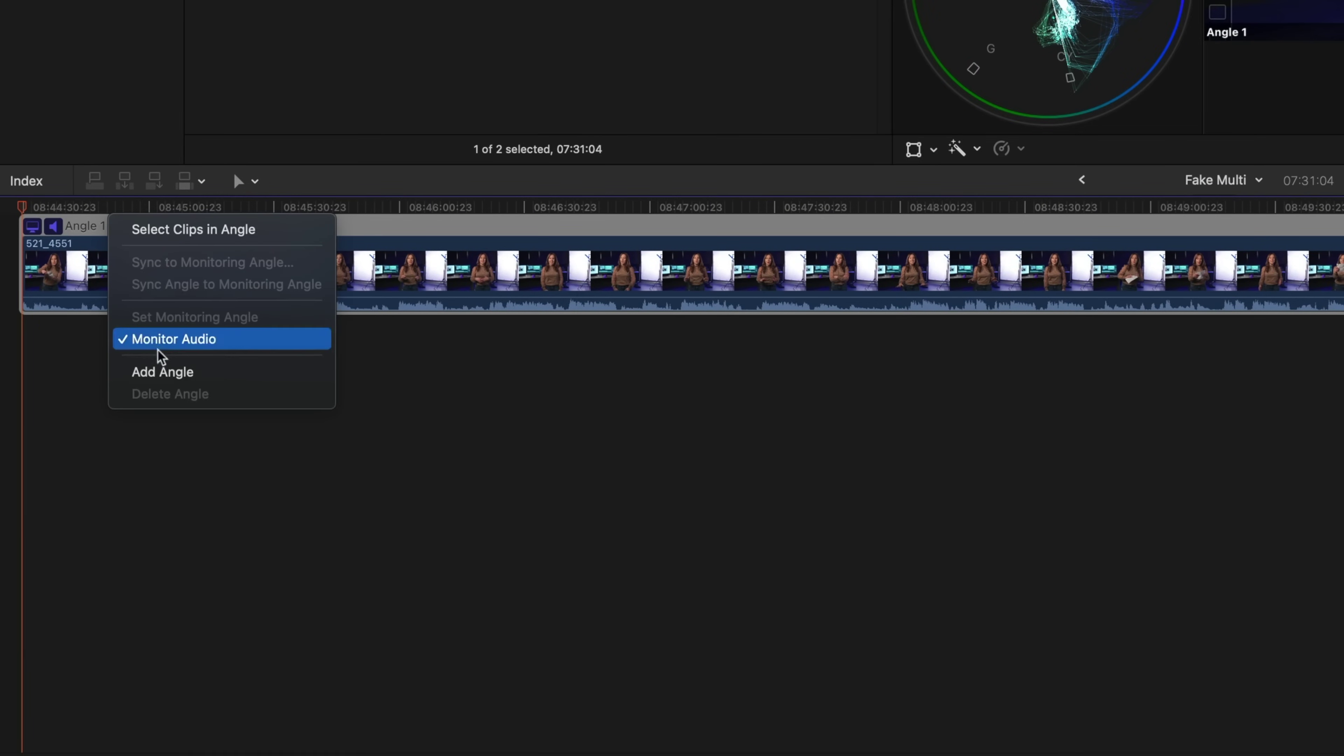
pyautogui.click(164, 373)
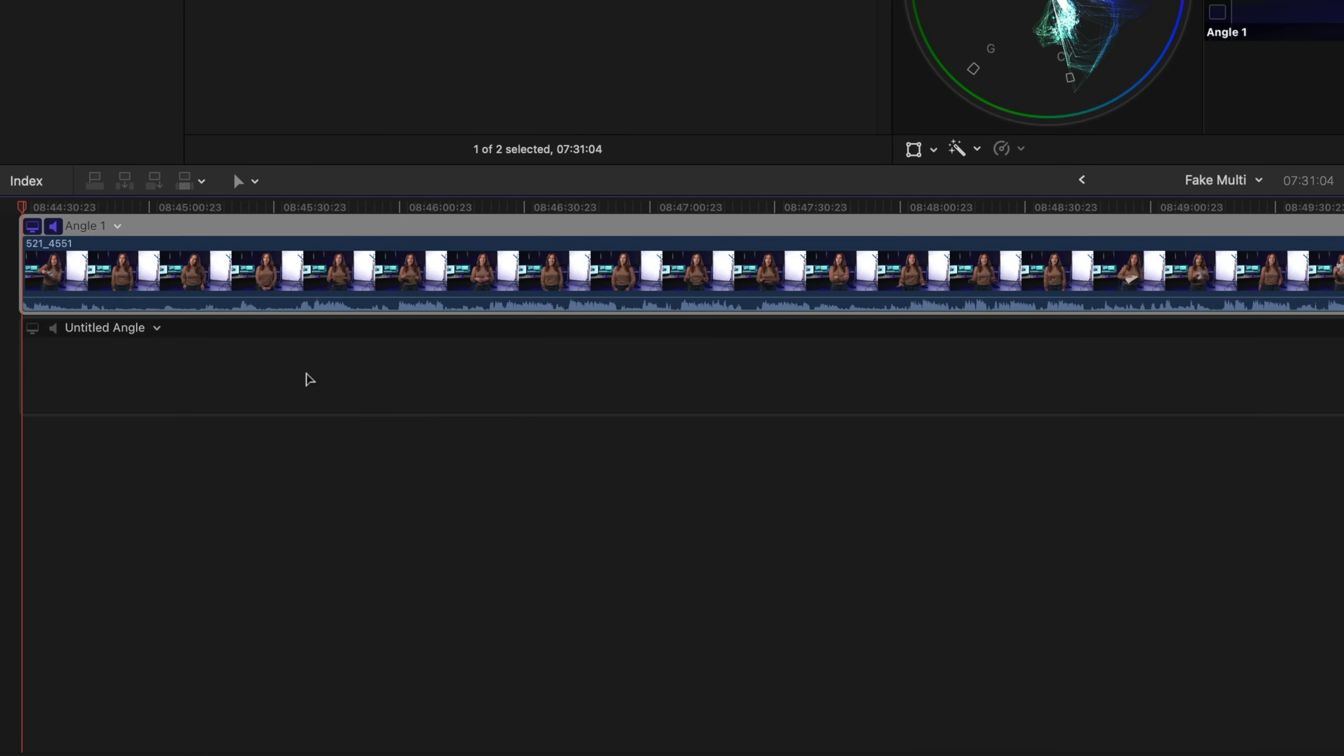
pyautogui.click(325, 381)
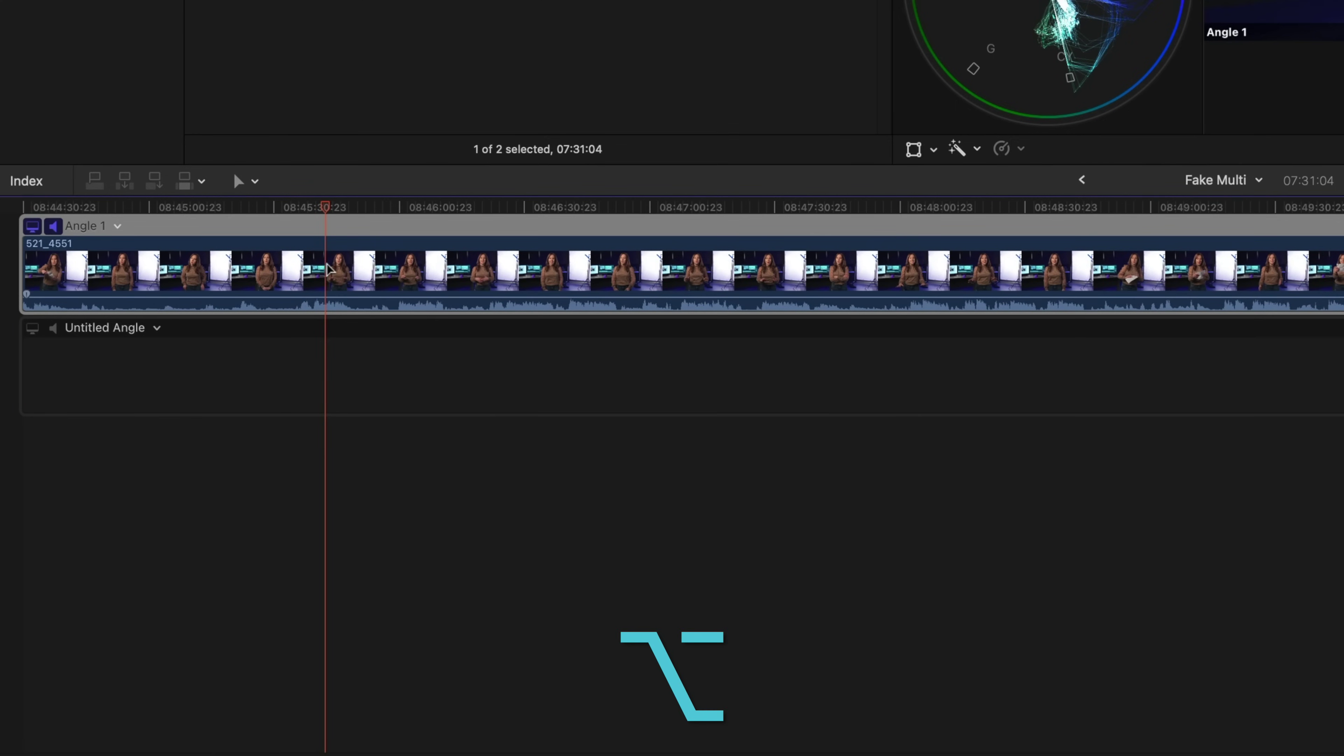
pyautogui.moveTo(326, 271); pyautogui.dragTo(328, 377)
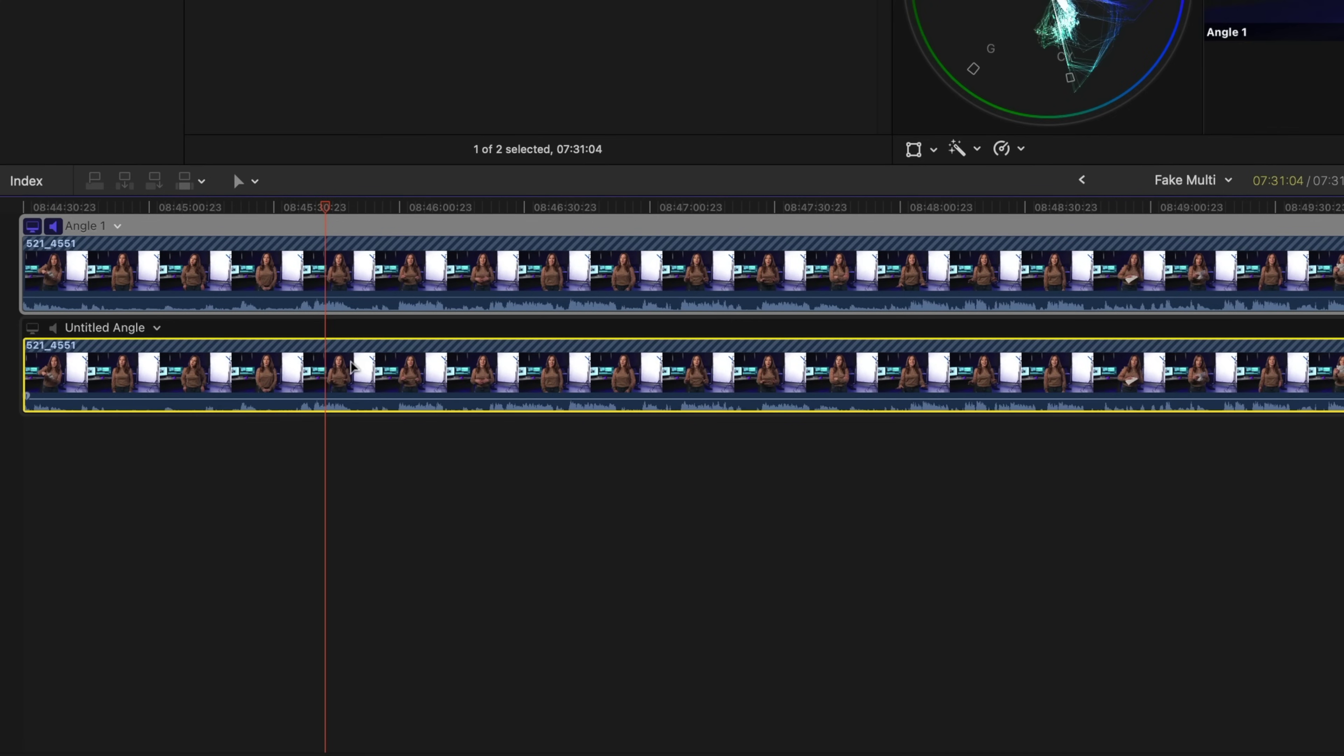
# Show the Angle Viewer, scale Angle 1 to 160%, and open the FAKE MULTI project
pyautogui.press('shift+super+7')
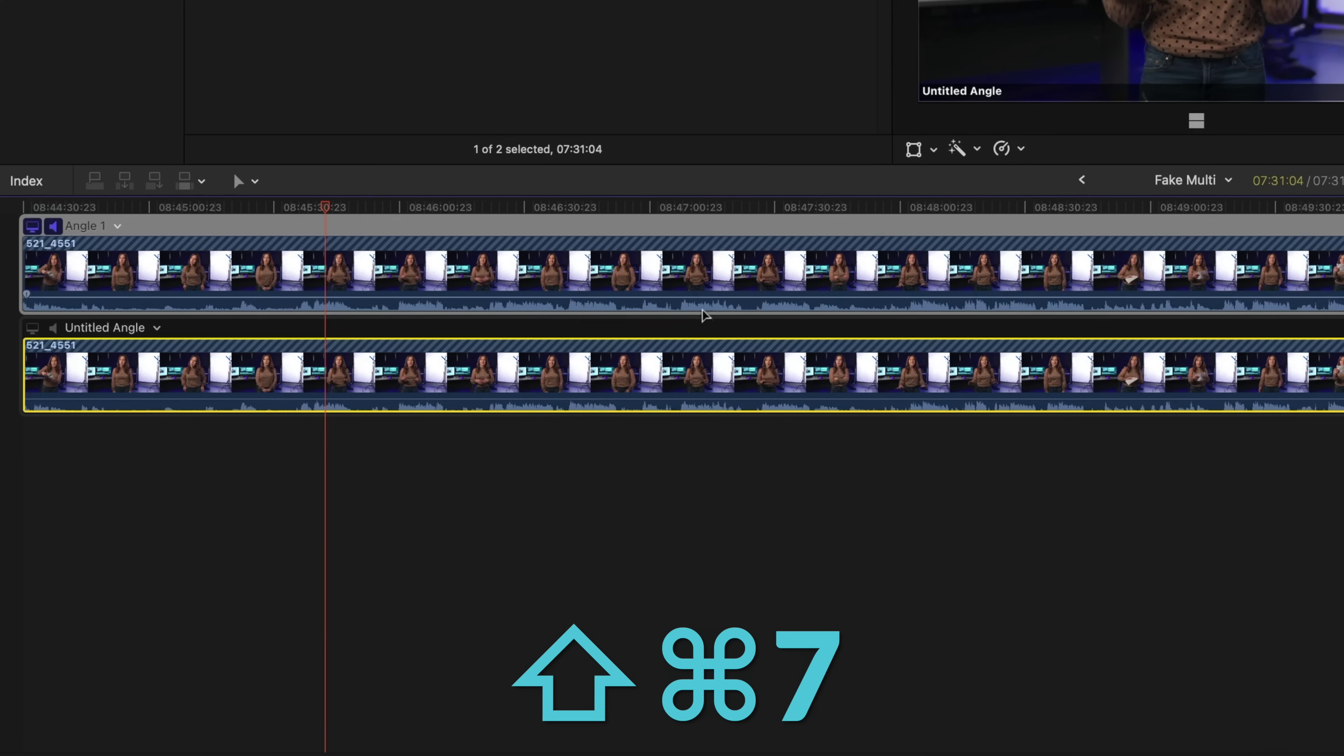
pyautogui.click(702, 312)
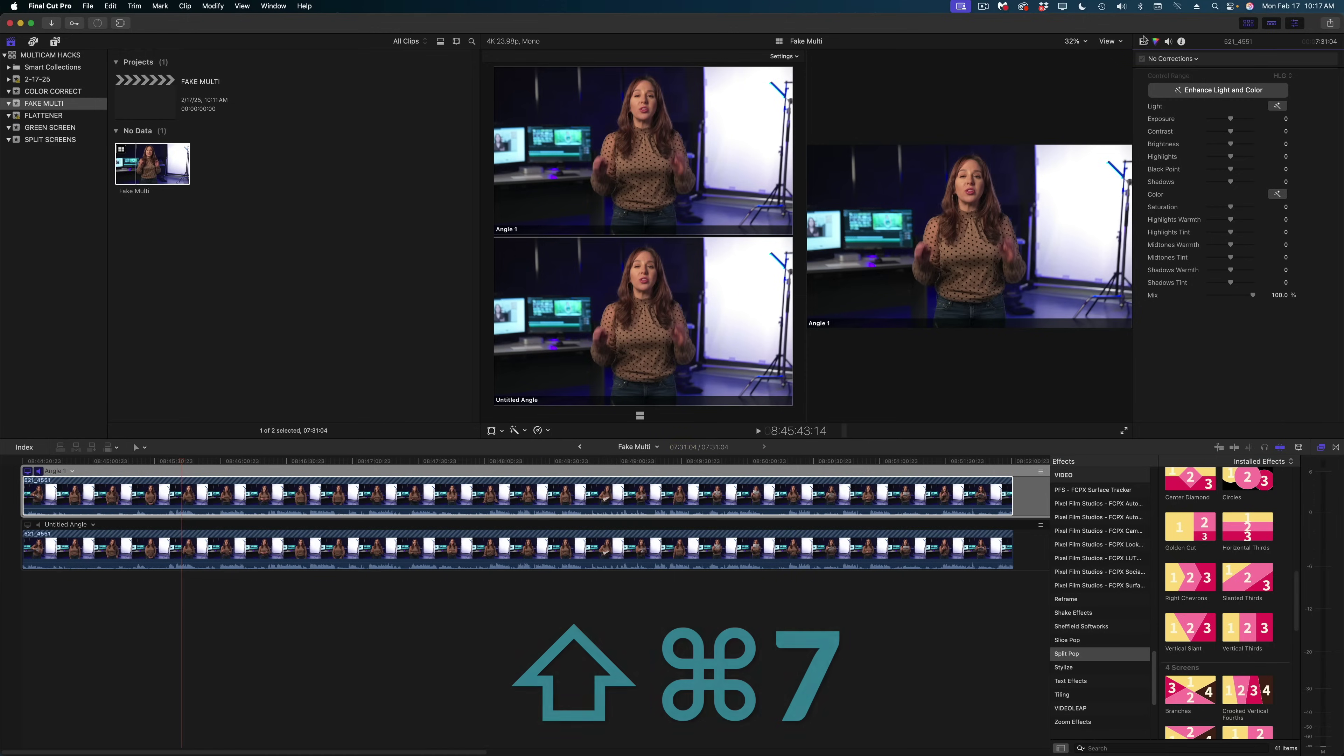
pyautogui.click(1144, 42)
pyautogui.press('space')
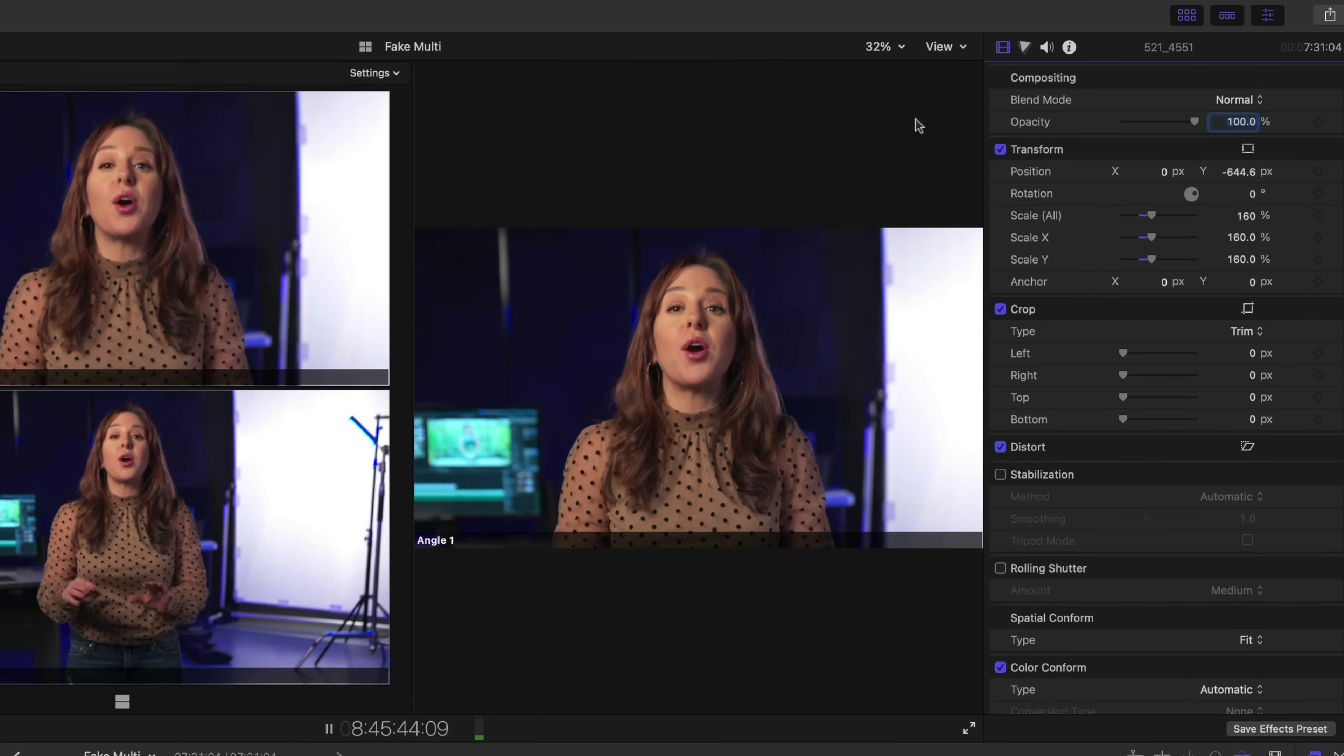
pyautogui.press('space')
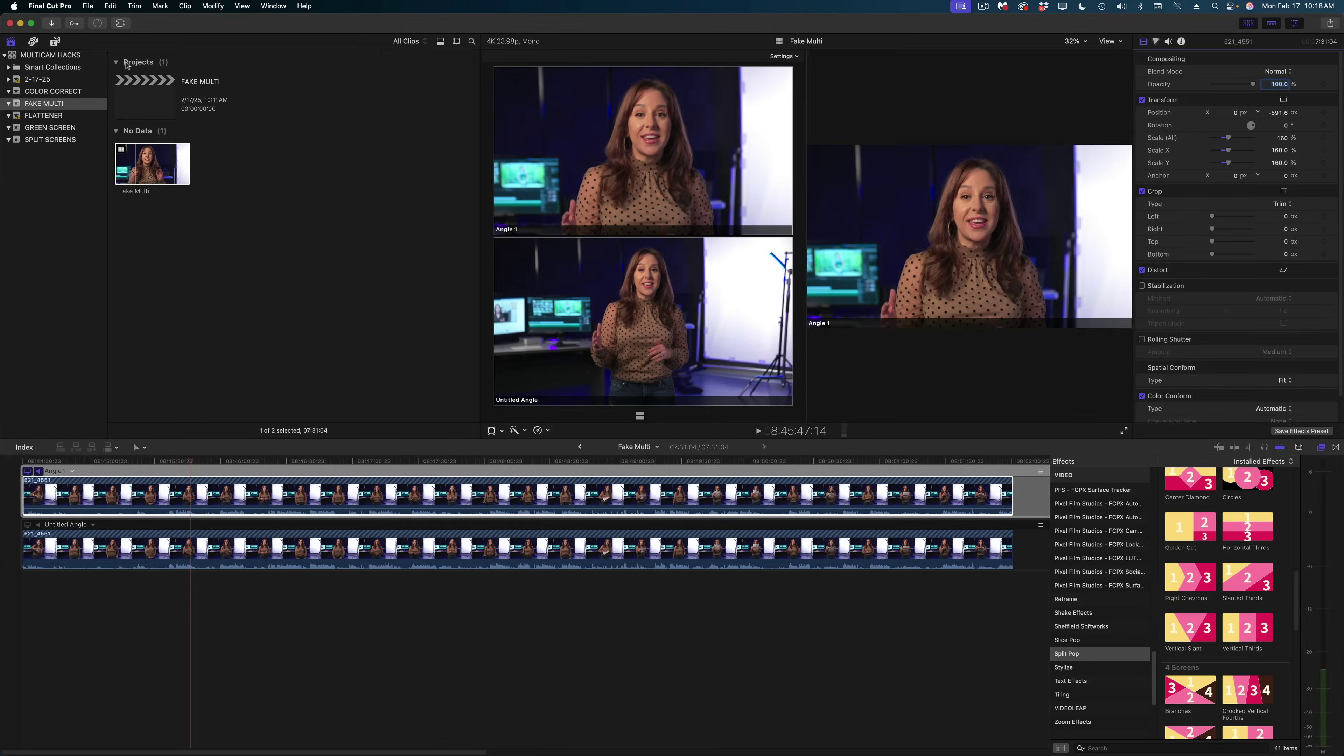
pyautogui.doubleClick(147, 105)
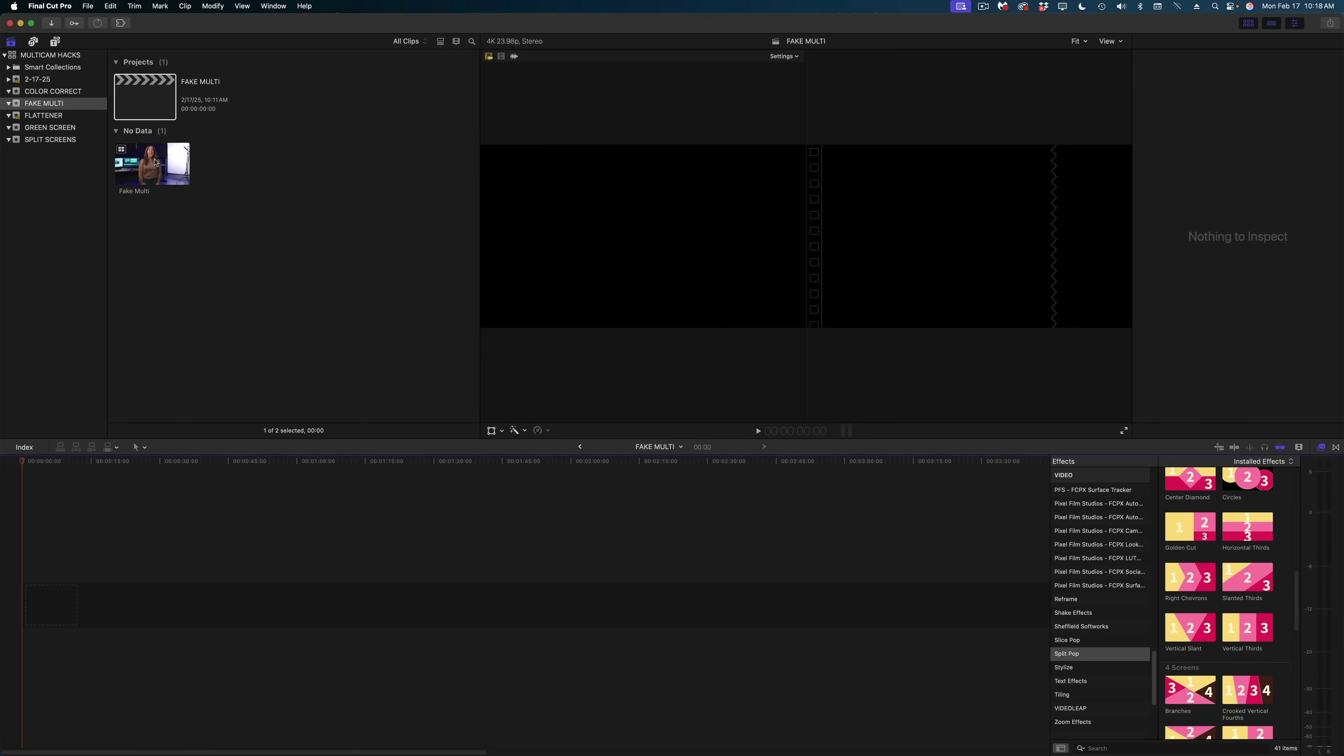
# Place Fake Multi in the FAKE MULTI project and play from about 1:09
pyautogui.moveTo(155, 163); pyautogui.dragTo(81, 504)
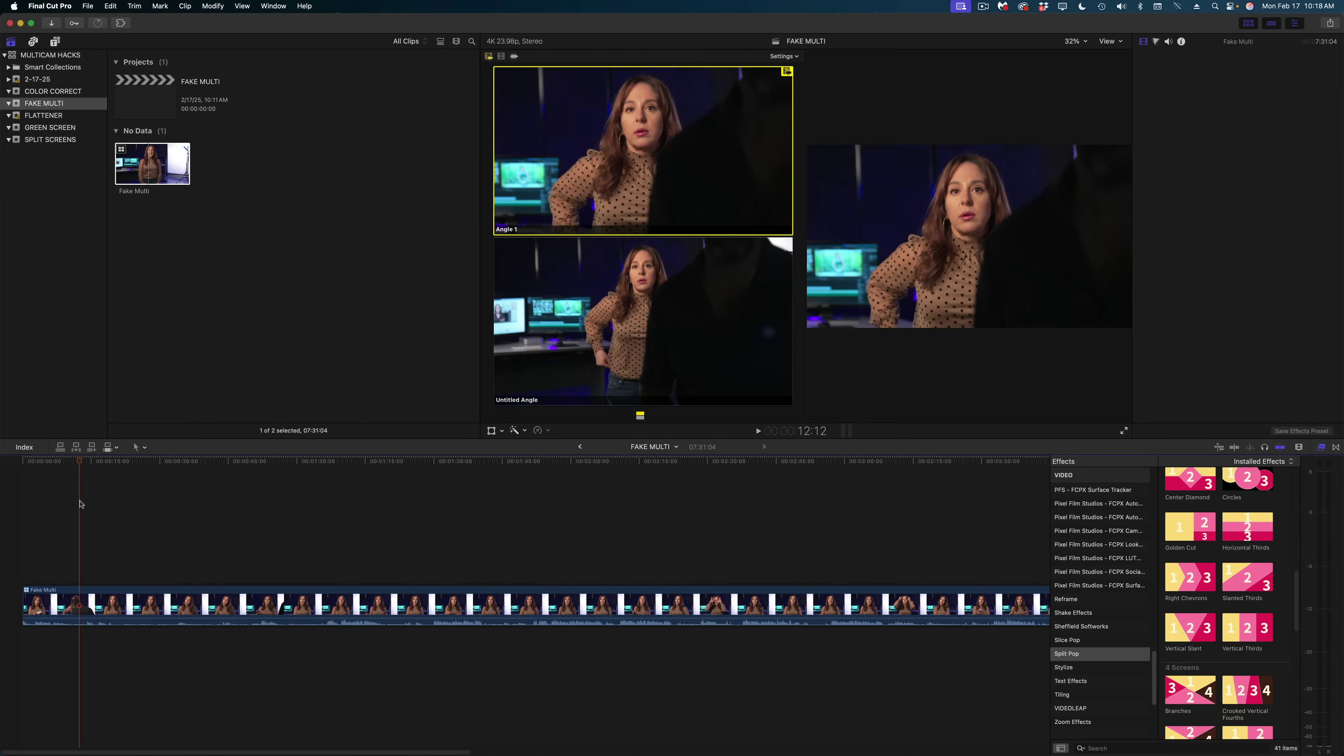
pyautogui.click(340, 461)
pyautogui.press('space')
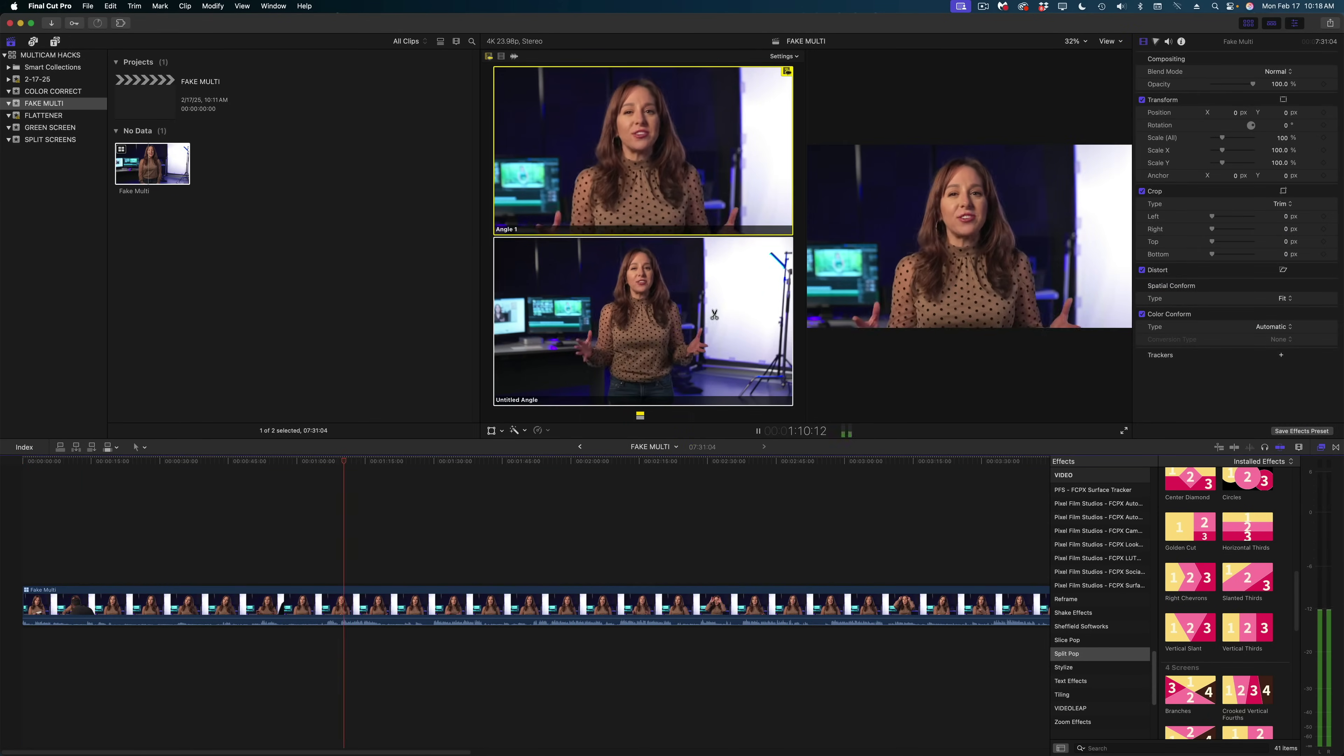
# Cut back and forth between Untitled Angle and Angle 1 repeatedly during playback
pyautogui.click(715, 314)
pyautogui.press('1')
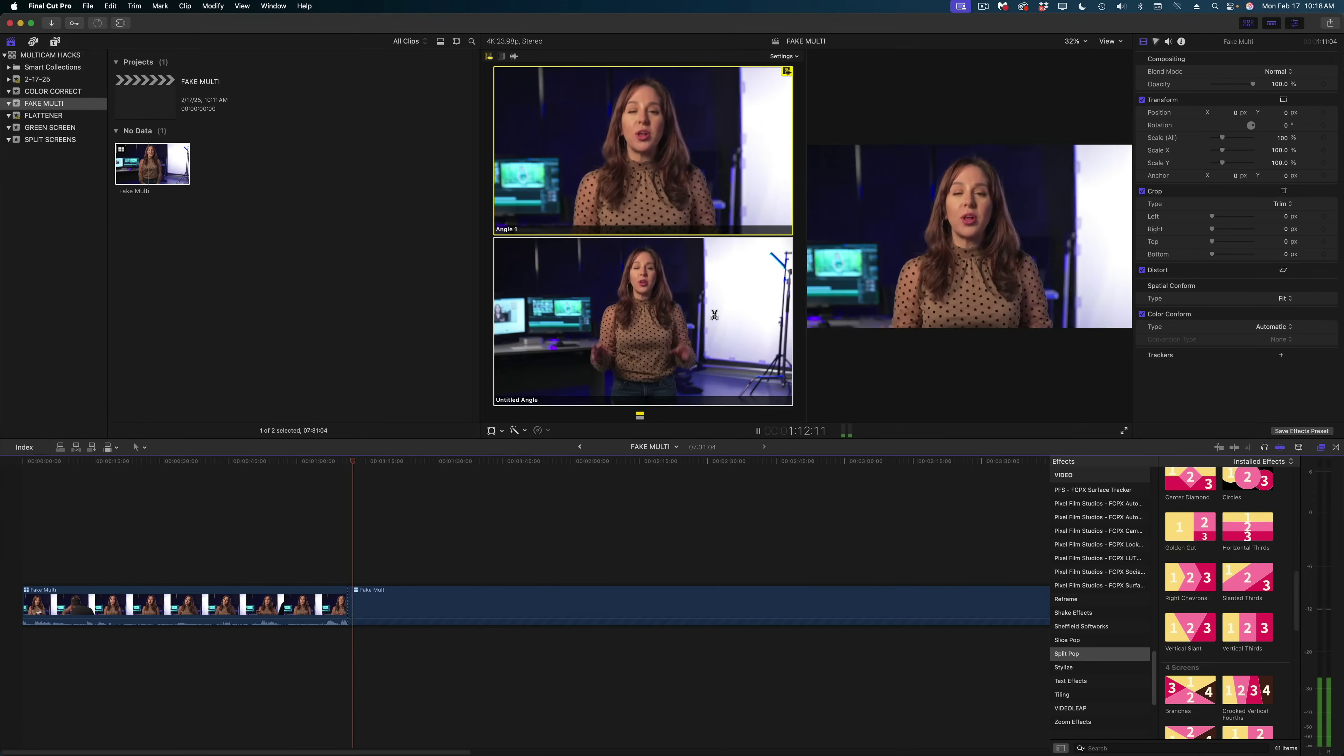
pyautogui.click(715, 314)
pyautogui.press('1')
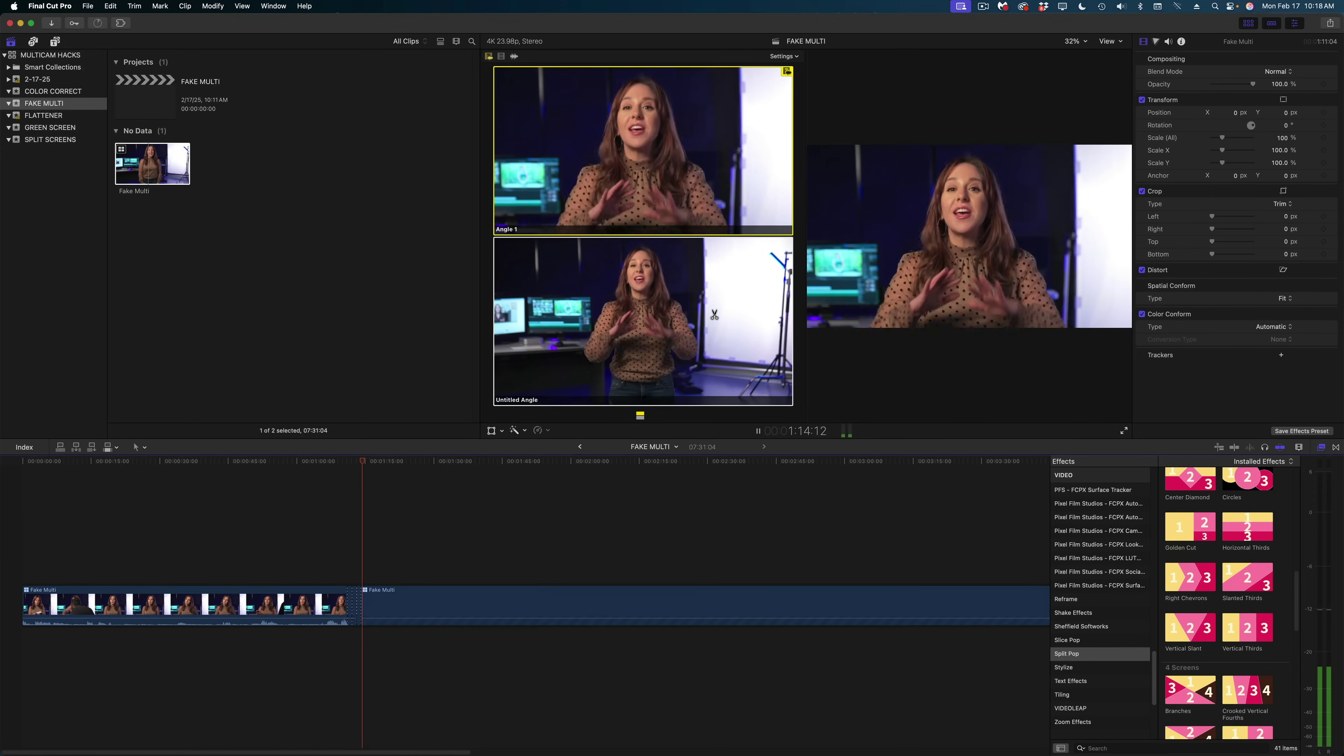
pyautogui.click(715, 314)
pyautogui.press('1')
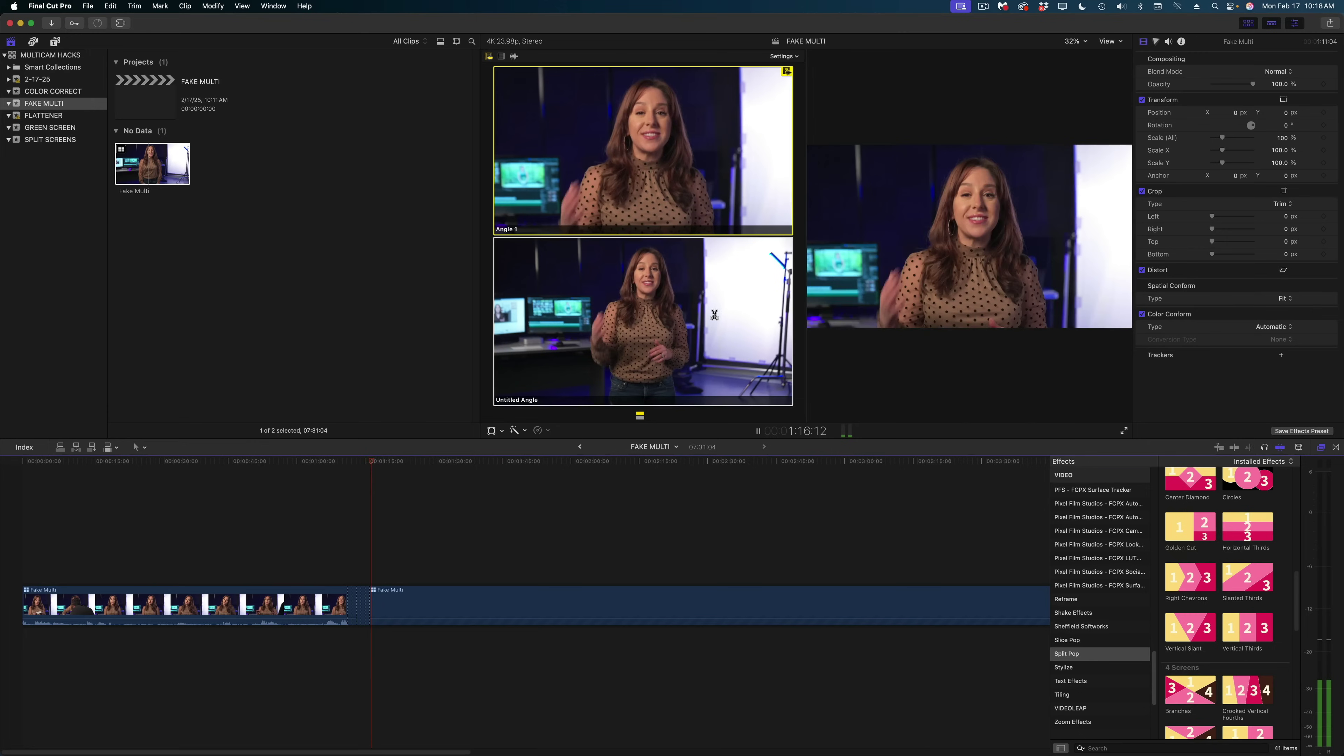
pyautogui.click(715, 314)
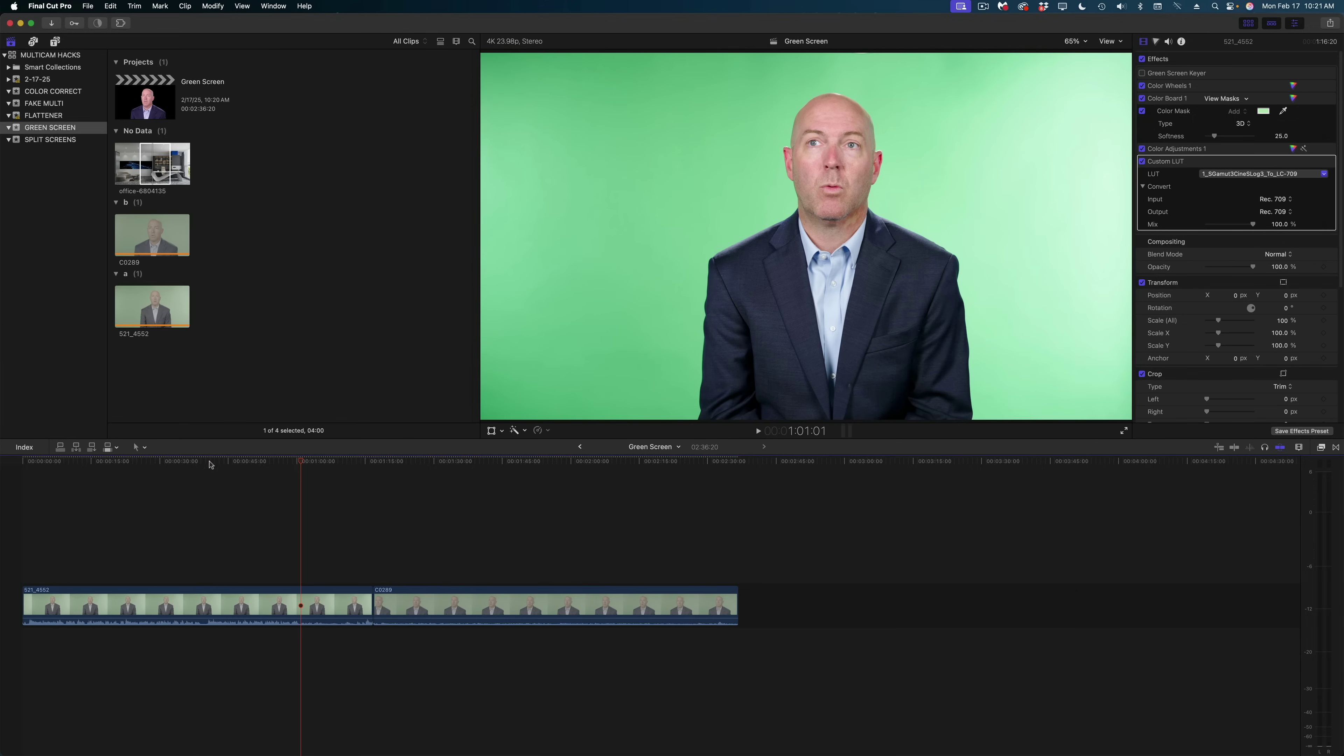
# Enable the Green Screen Keyer on both clips 521_4552 and C0289
pyautogui.moveTo(210, 465)
pyautogui.mouseDown()
pyautogui.moveTo(171, 466)
pyautogui.moveTo(373, 500)
pyautogui.moveTo(222, 473)
pyautogui.mouseUp()
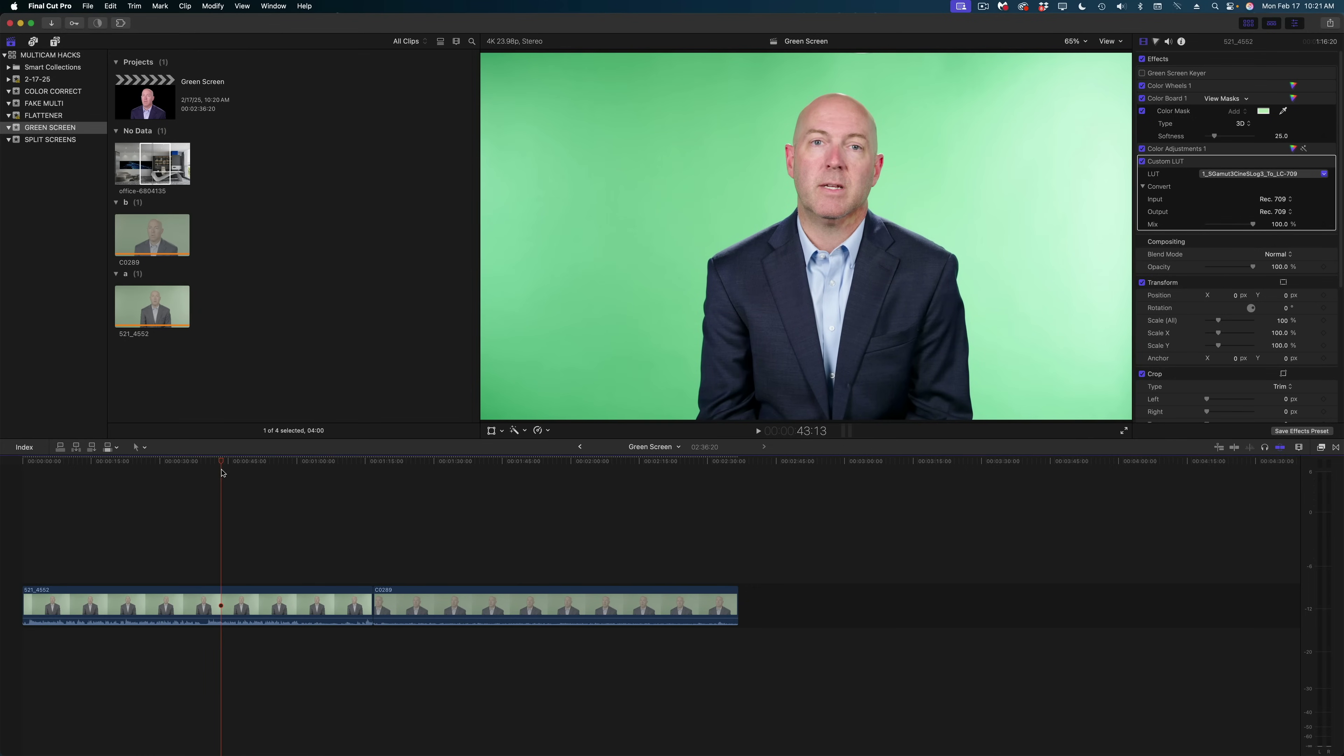
pyautogui.click(258, 611)
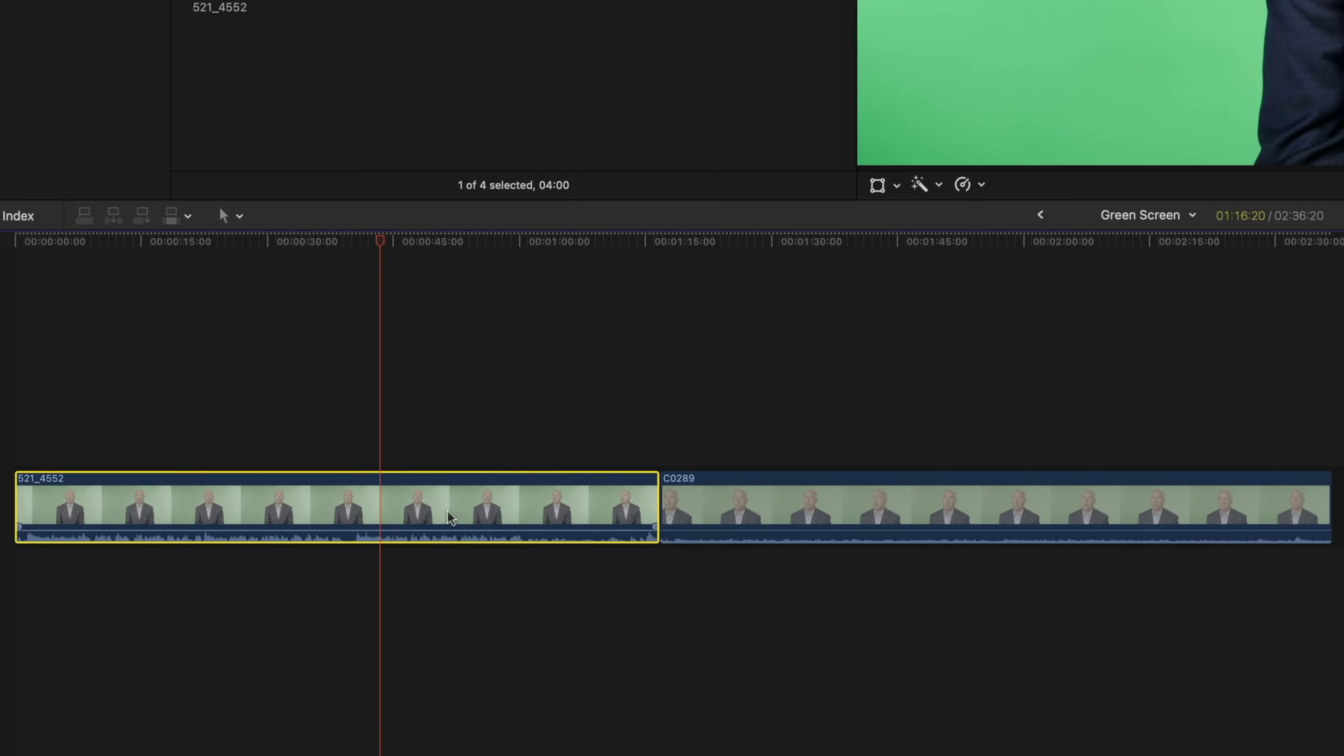
pyautogui.click(822, 513)
pyautogui.click(567, 503)
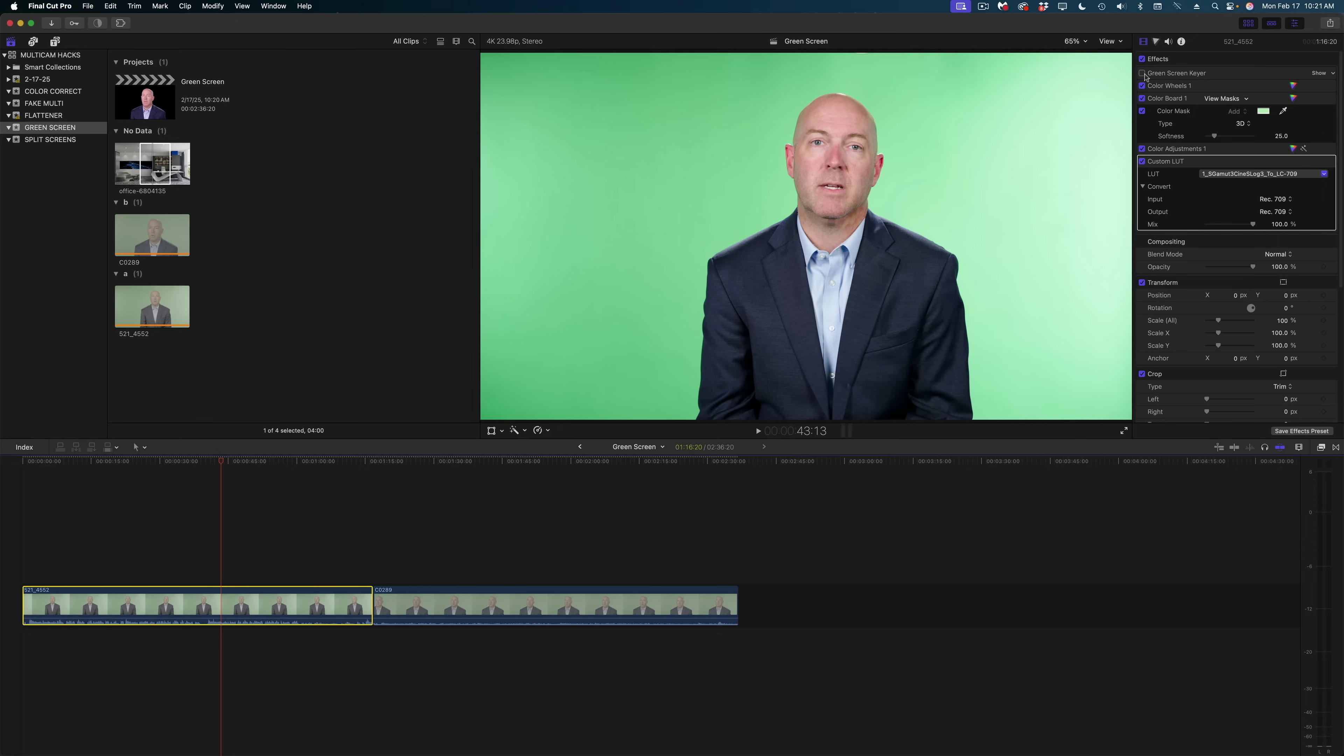
pyautogui.click(1142, 73)
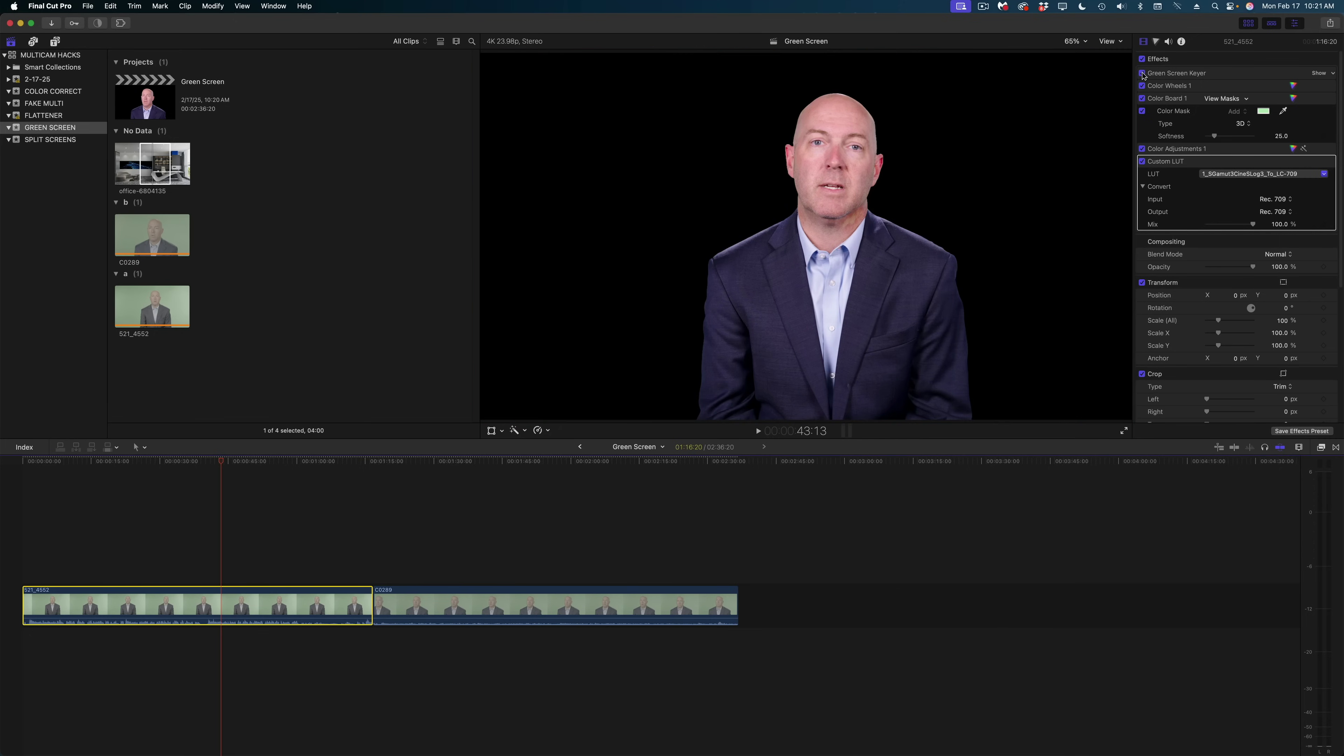
pyautogui.click(468, 503)
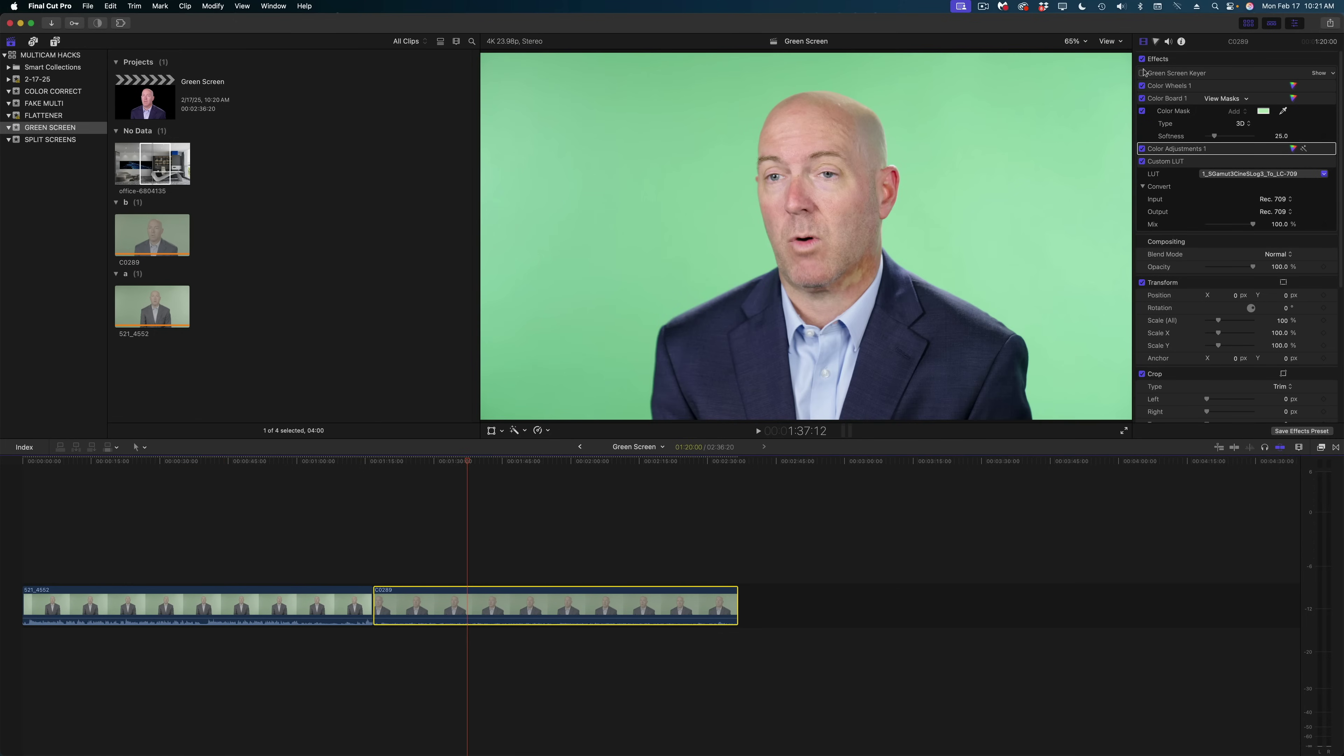
pyautogui.click(1142, 73)
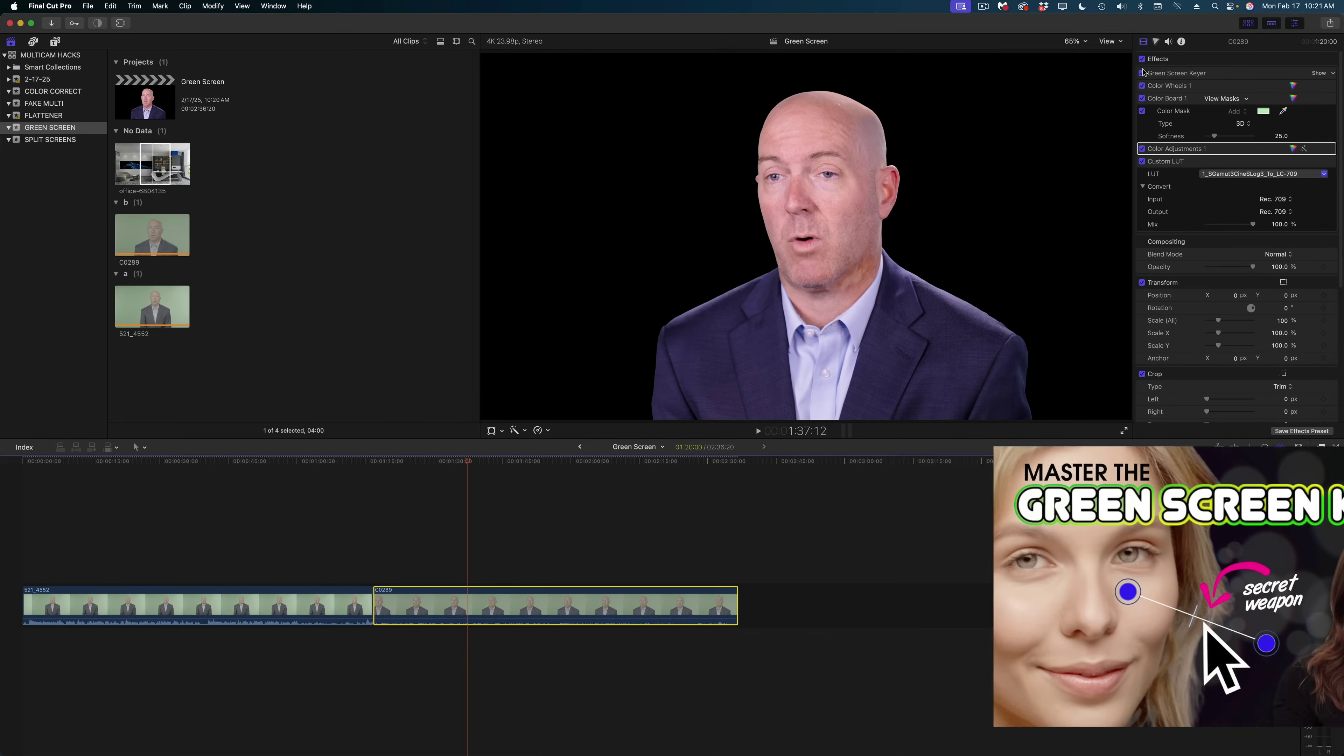
pyautogui.click(274, 509)
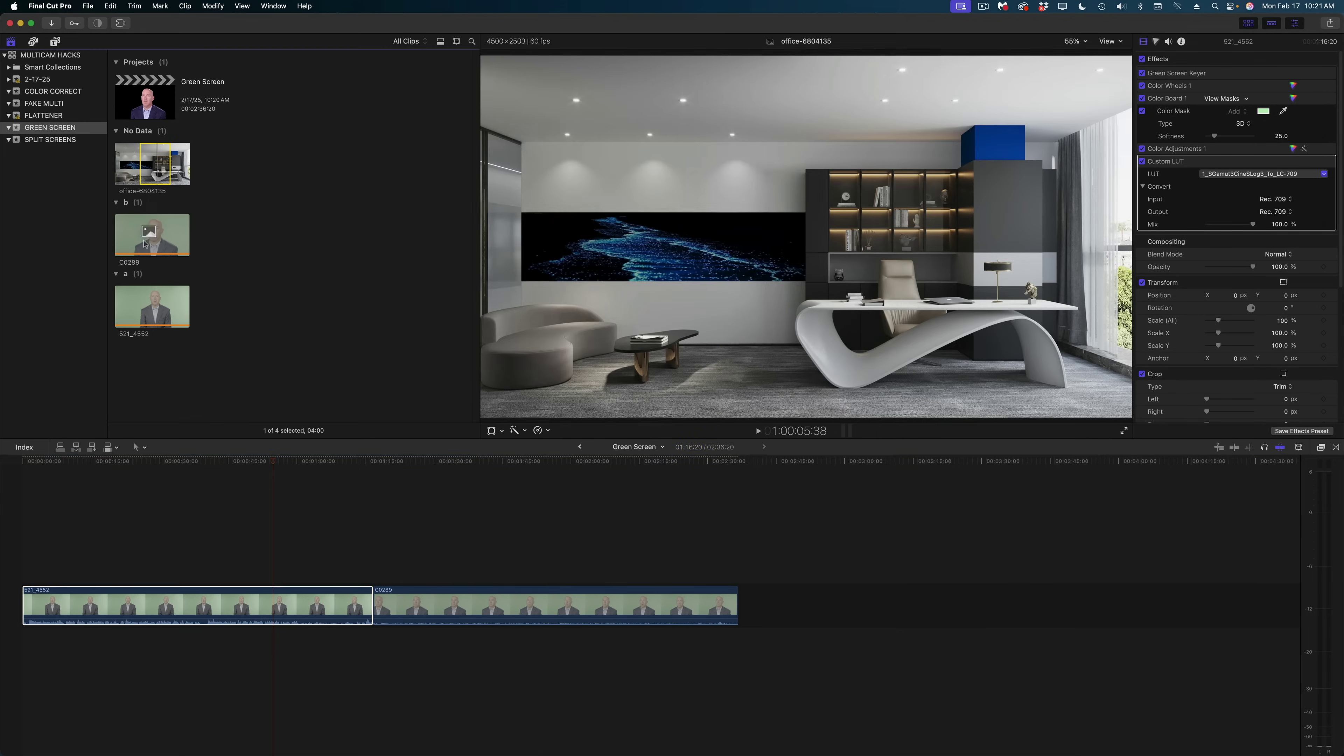
# Place the office-6804135 image under 521_4552, scale it to 142% and shift it up-left
pyautogui.moveTo(157, 159); pyautogui.dragTo(26, 657)
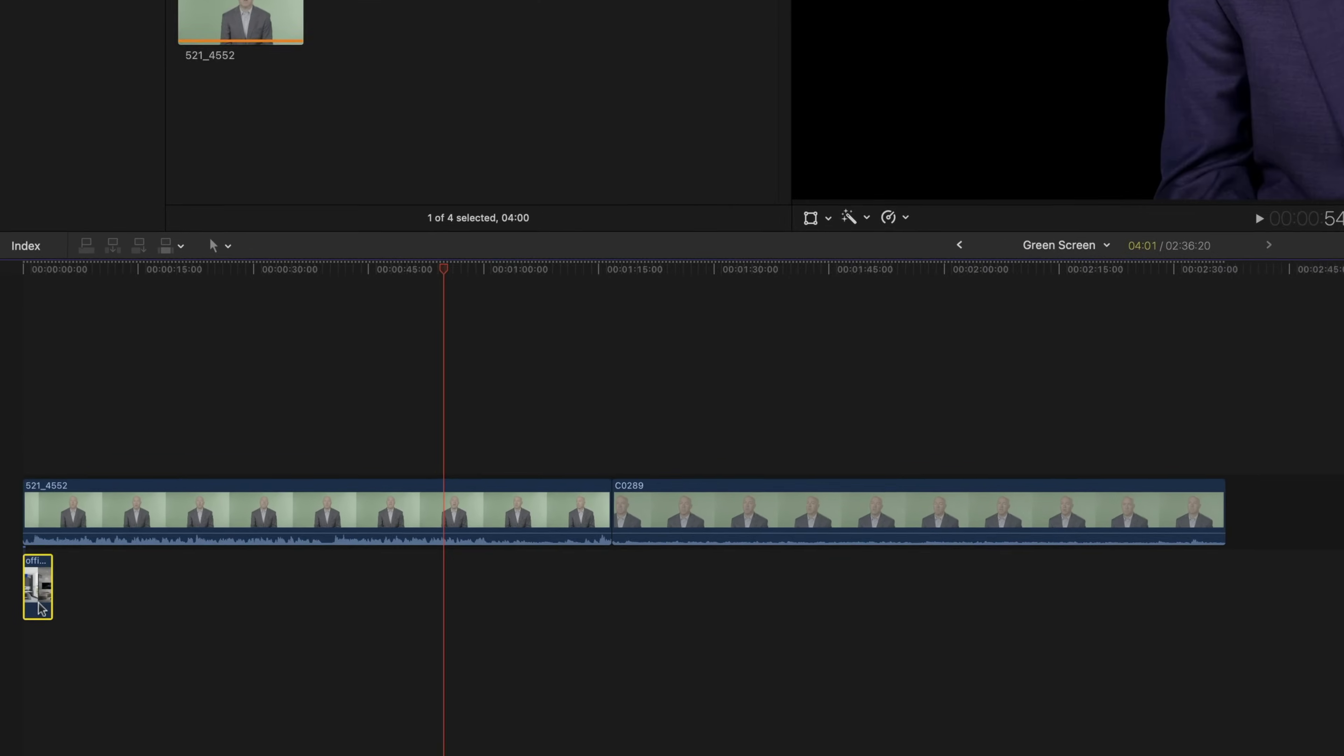
pyautogui.moveTo(54, 582); pyautogui.dragTo(686, 580)
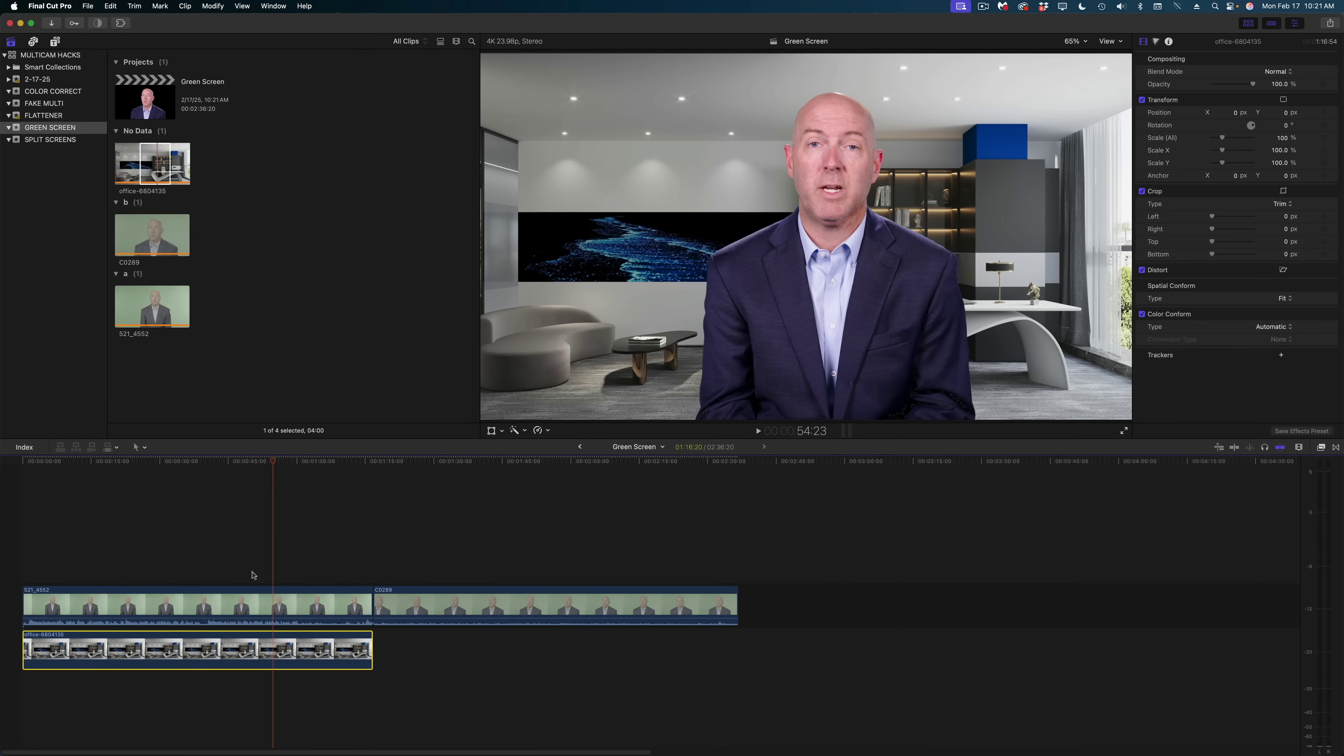
pyautogui.moveTo(1225, 139); pyautogui.dragTo(1229, 138)
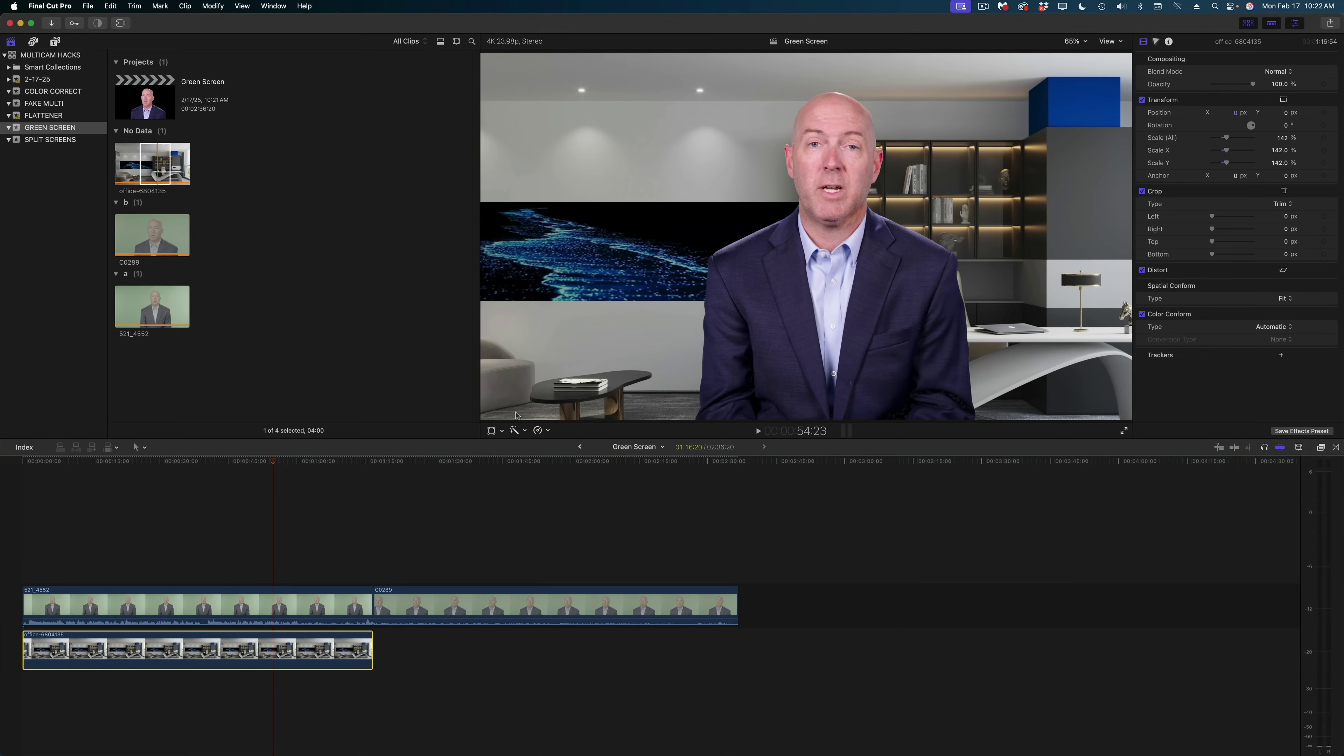
pyautogui.click(491, 430)
pyautogui.moveTo(647, 333); pyautogui.dragTo(591, 312)
# Apply a Gaussian blur of 9.32 to the office background
pyautogui.press('super+5')
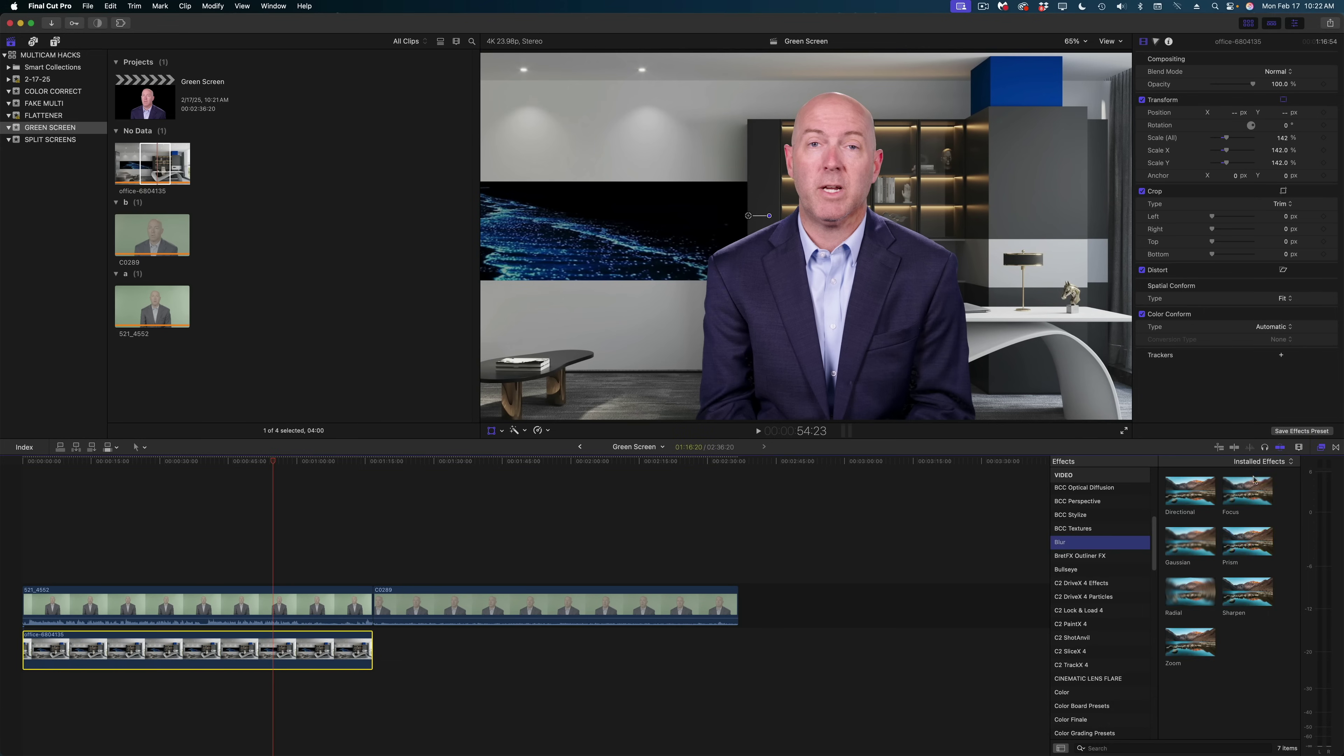
pyautogui.moveTo(1208, 553); pyautogui.dragTo(328, 650)
pyautogui.moveTo(1234, 85); pyautogui.dragTo(1213, 93)
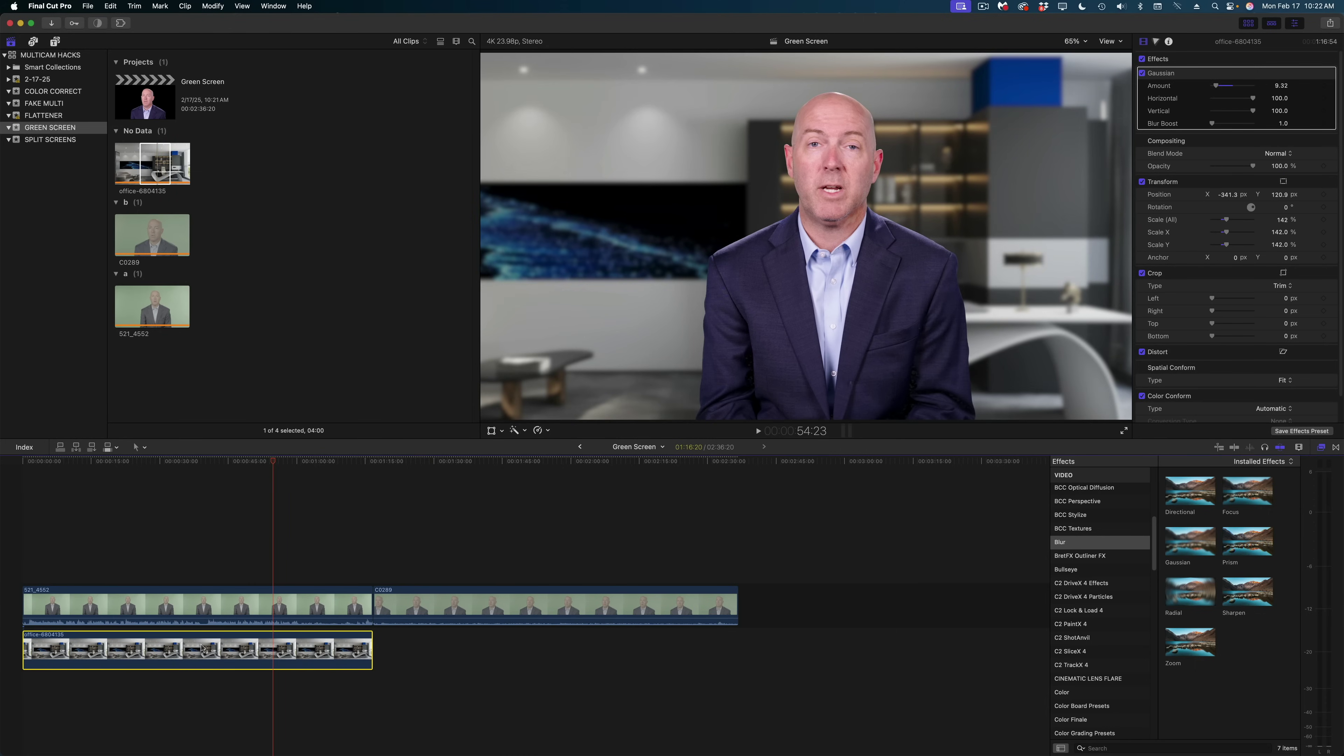
# Add a second office background under C0289, trimmed to end with that clip
pyautogui.moveTo(199, 652); pyautogui.dragTo(550, 652)
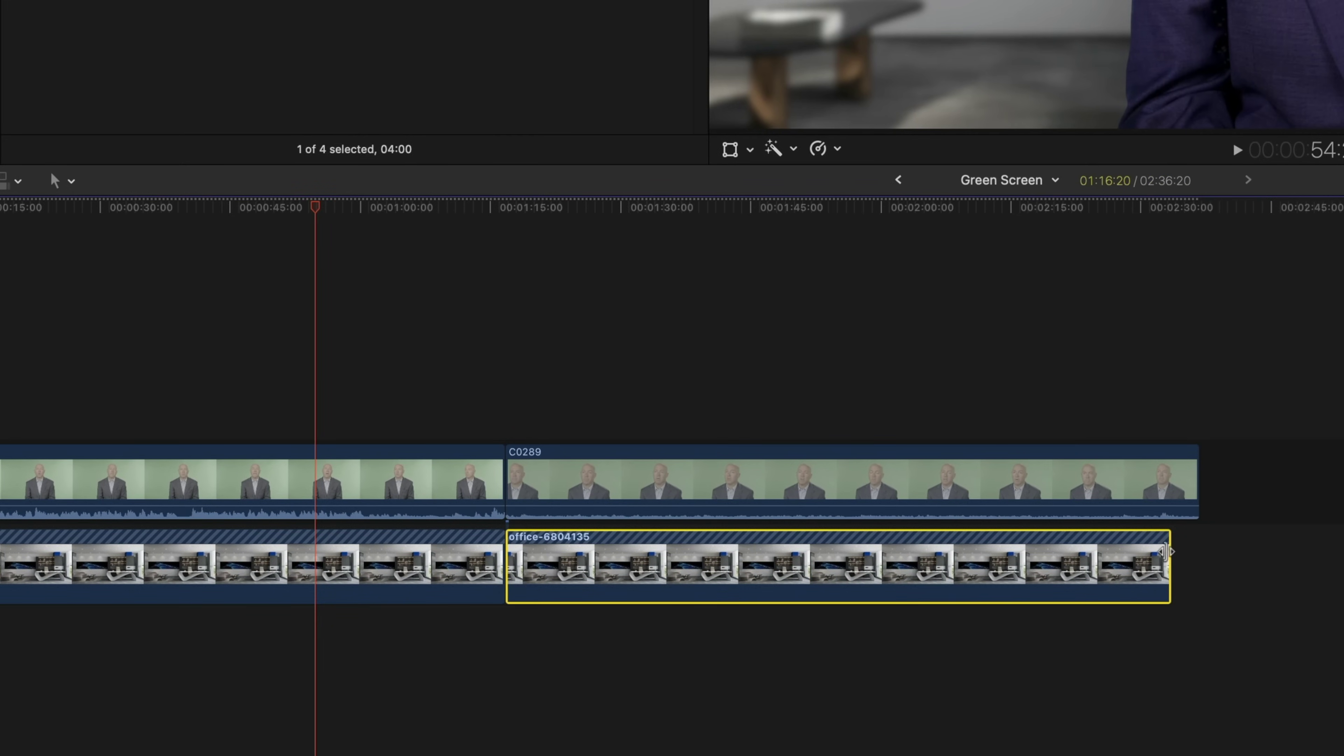
pyautogui.moveTo(1166, 553); pyautogui.dragTo(1199, 552)
pyautogui.click(855, 252)
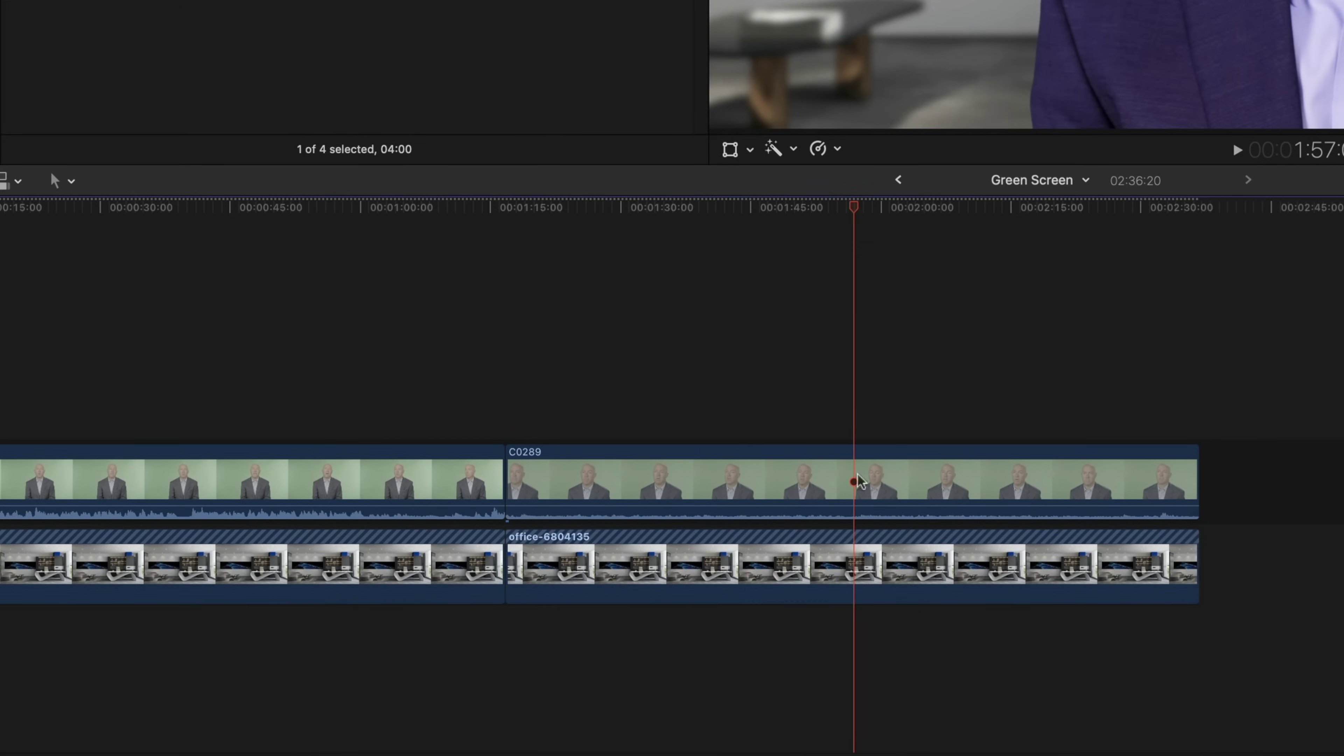
pyautogui.click(860, 564)
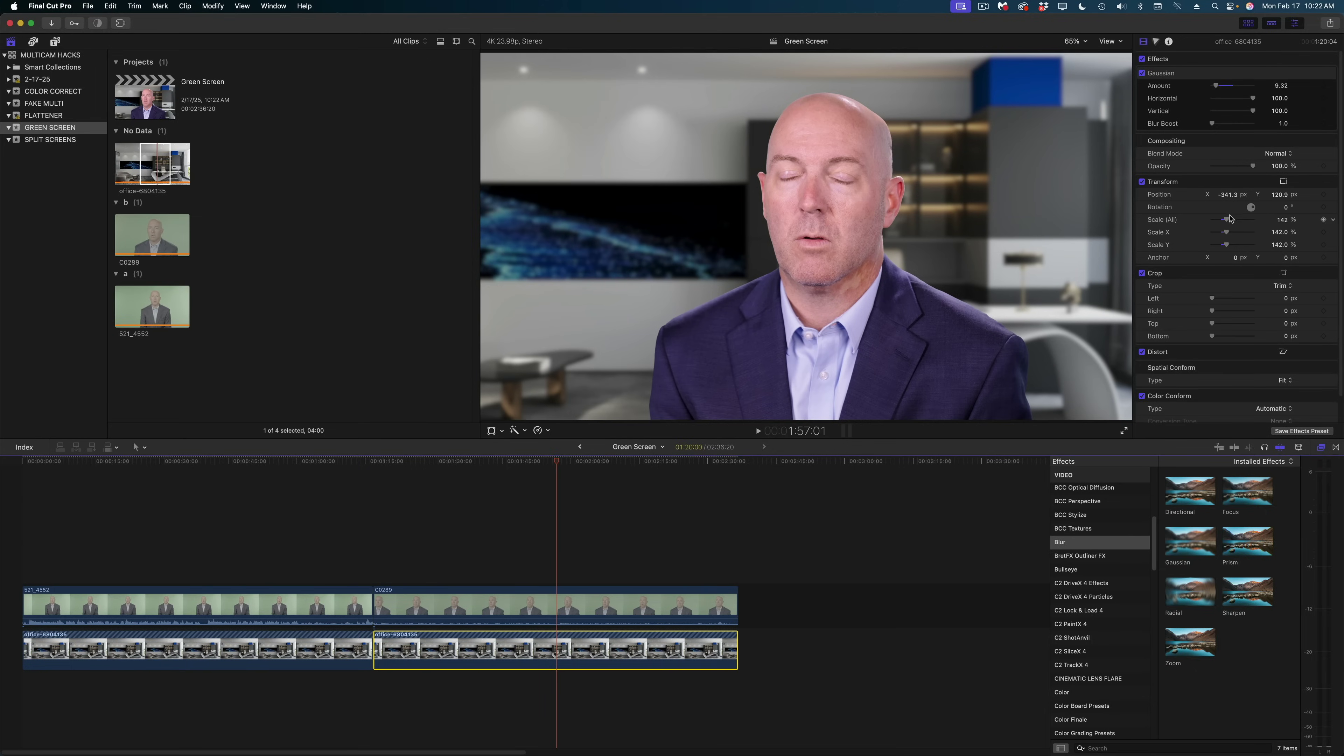
# Apply the Alex4D Rotate XYZ effect to the second office background
pyautogui.scroll(3, 1149, 539)
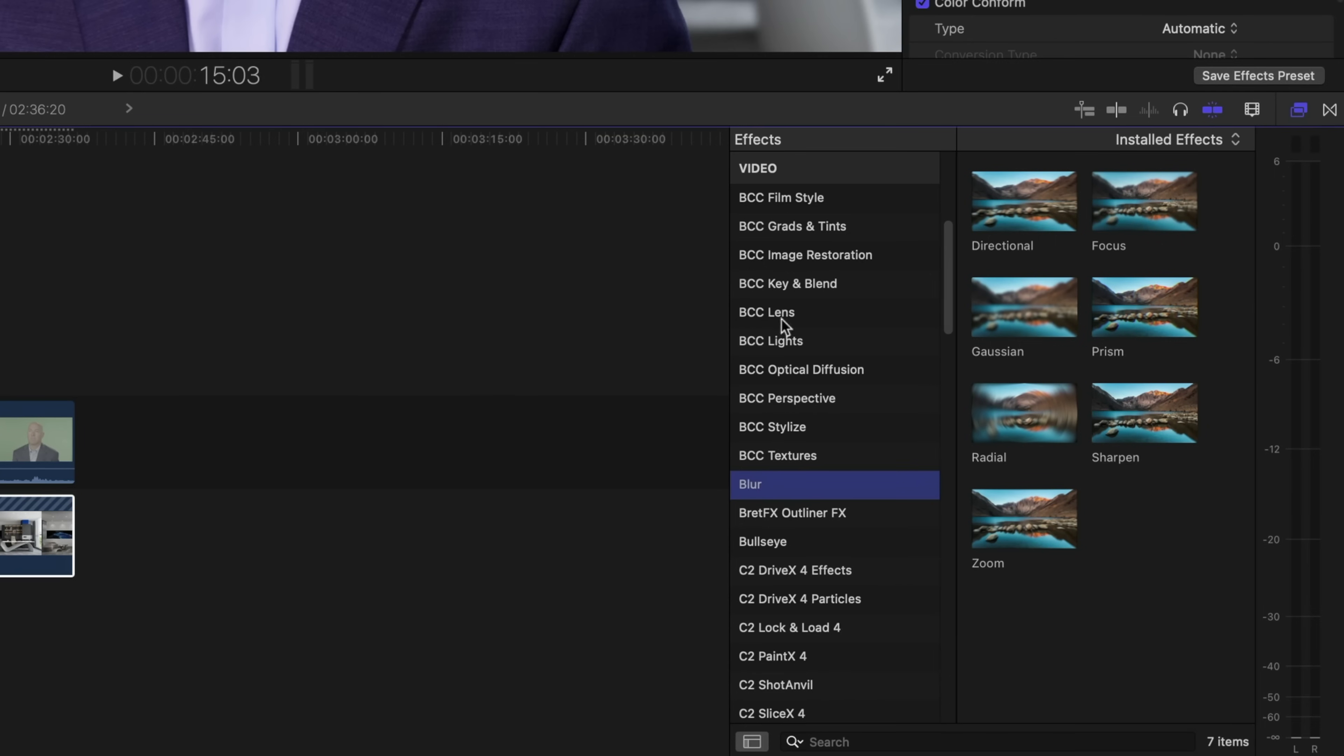
pyautogui.scroll(5, 822, 263)
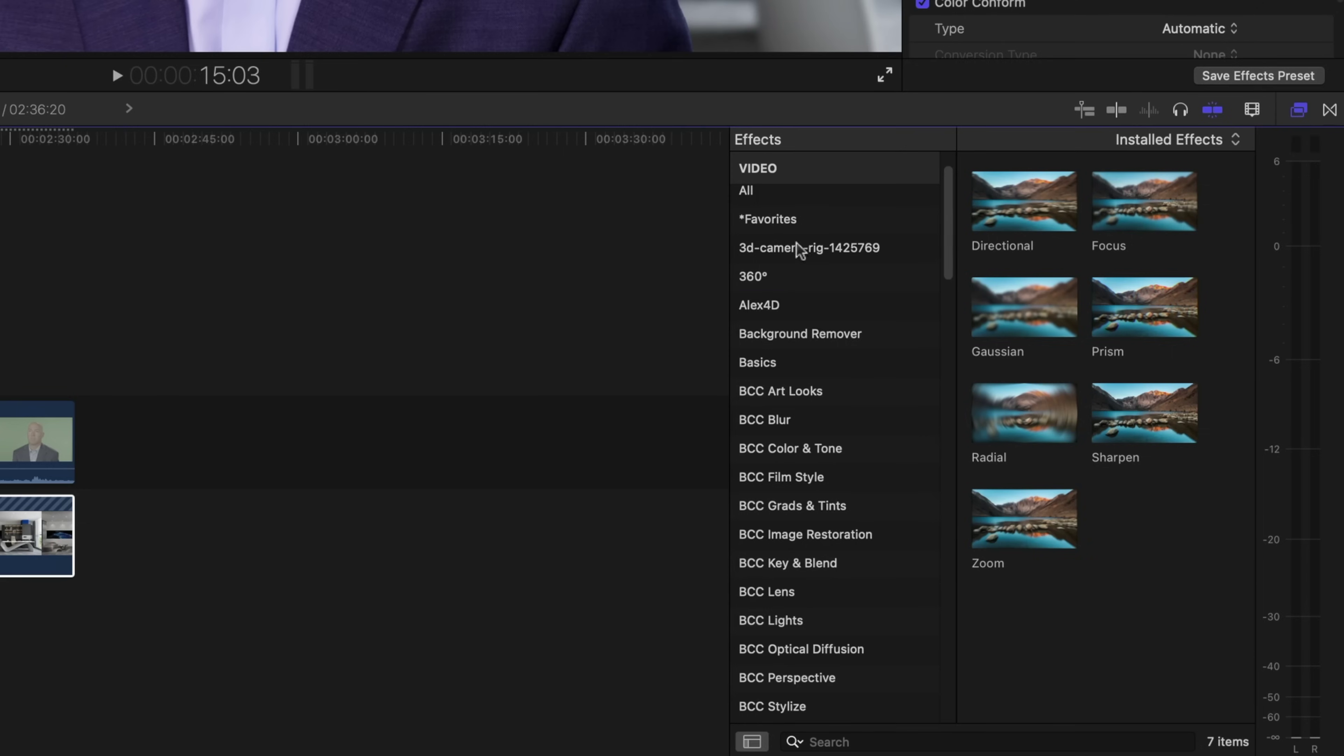
pyautogui.click(775, 307)
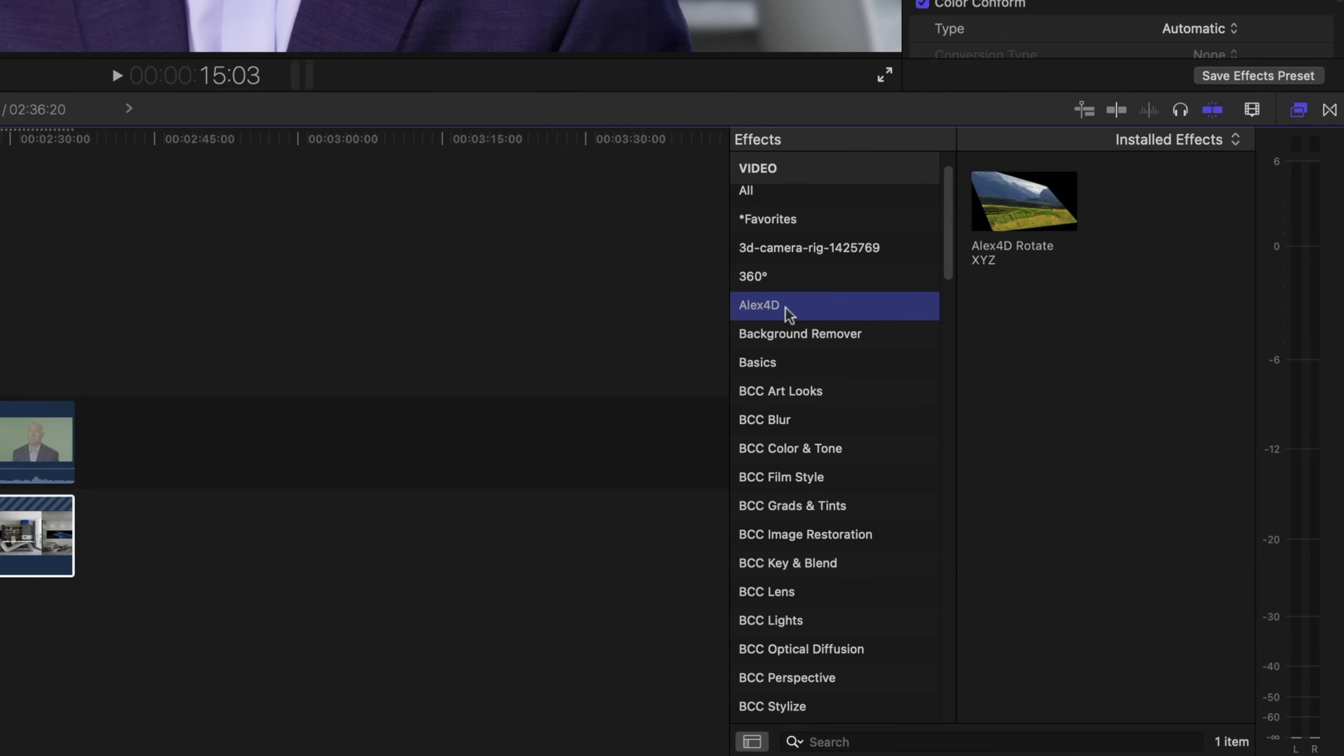
pyautogui.moveTo(1011, 227); pyautogui.dragTo(6, 486)
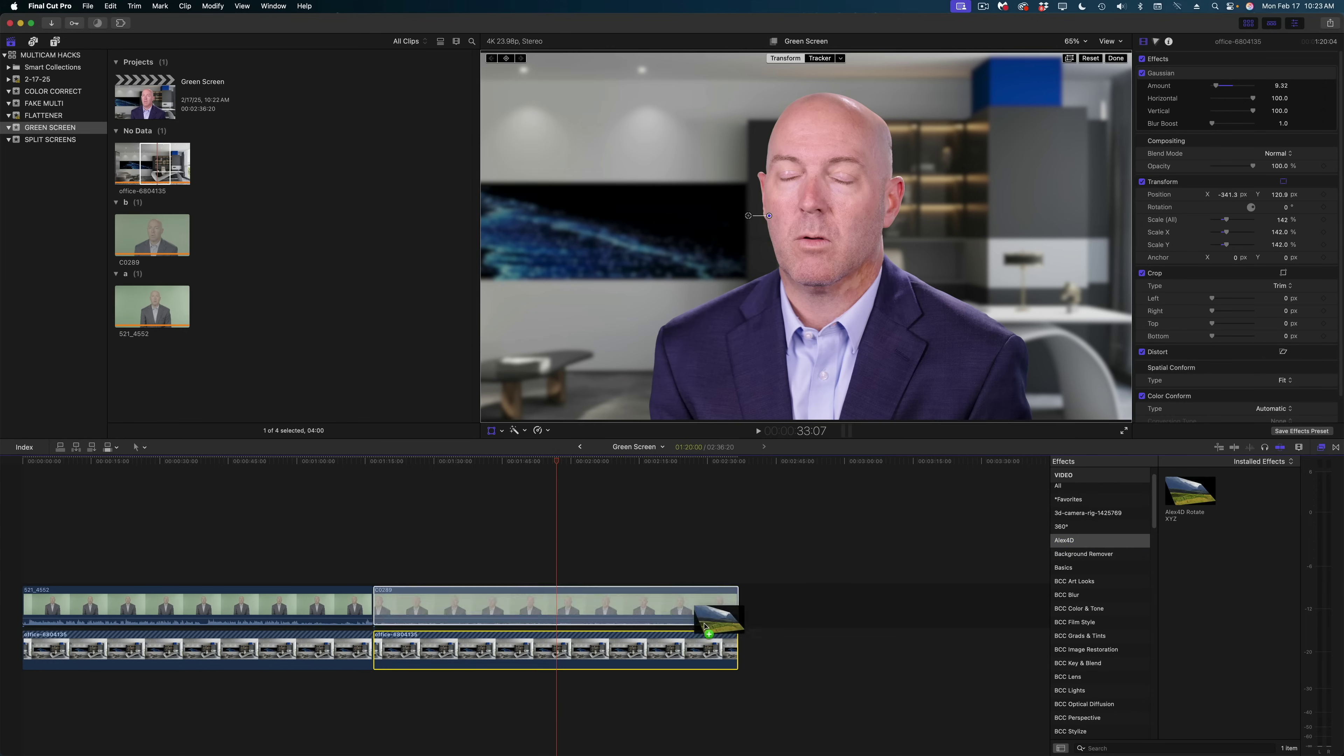
pyautogui.moveTo(705, 626); pyautogui.dragTo(636, 653)
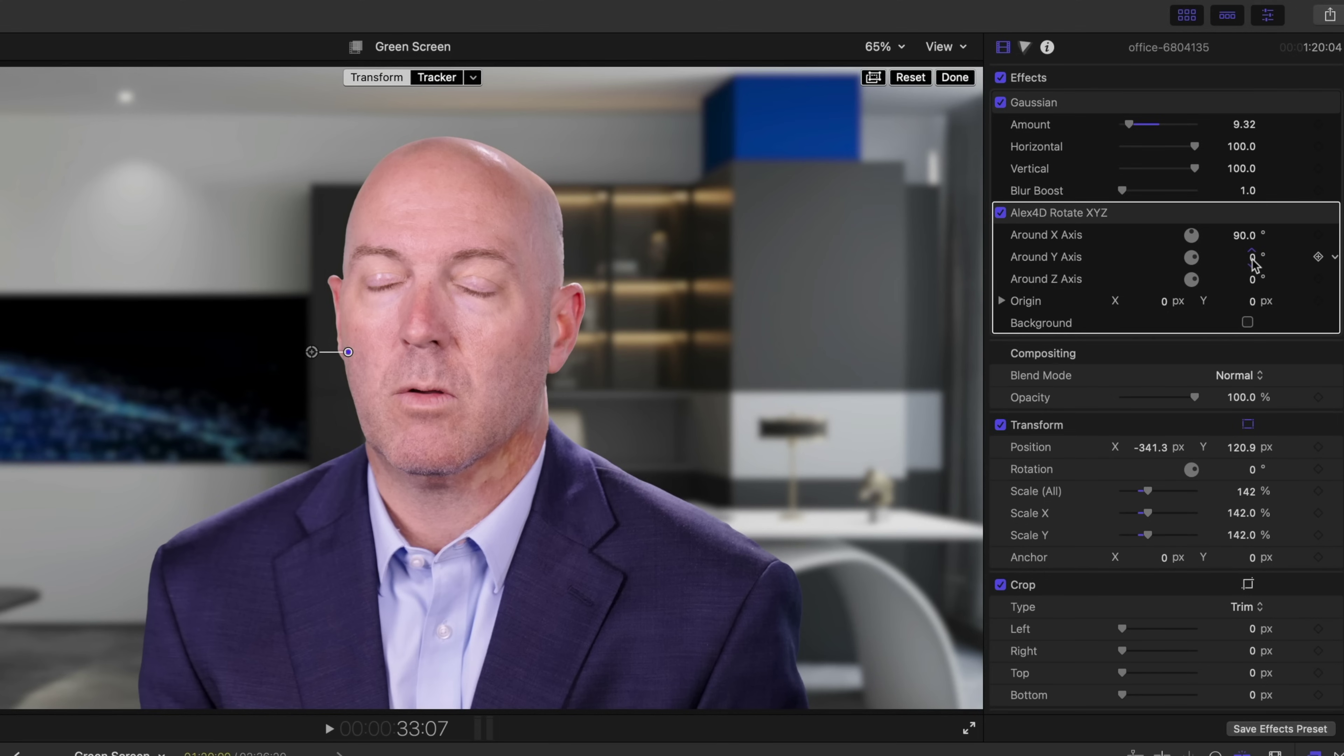
# Set Y-axis rotation to -22.2°, Gaussian amount to 25.76 and scale to 219%
pyautogui.moveTo(1252, 257); pyautogui.dragTo(1251, 258)
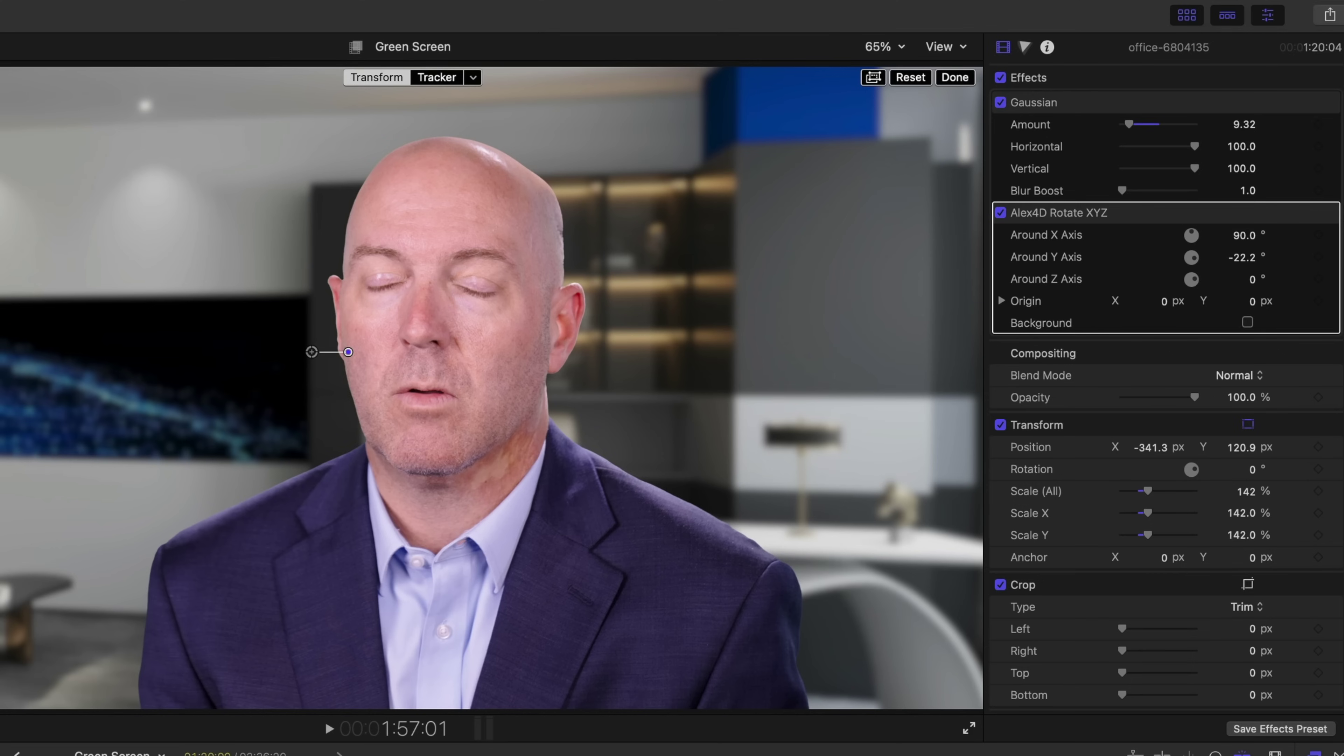
pyautogui.moveTo(1128, 124); pyautogui.dragTo(1141, 126)
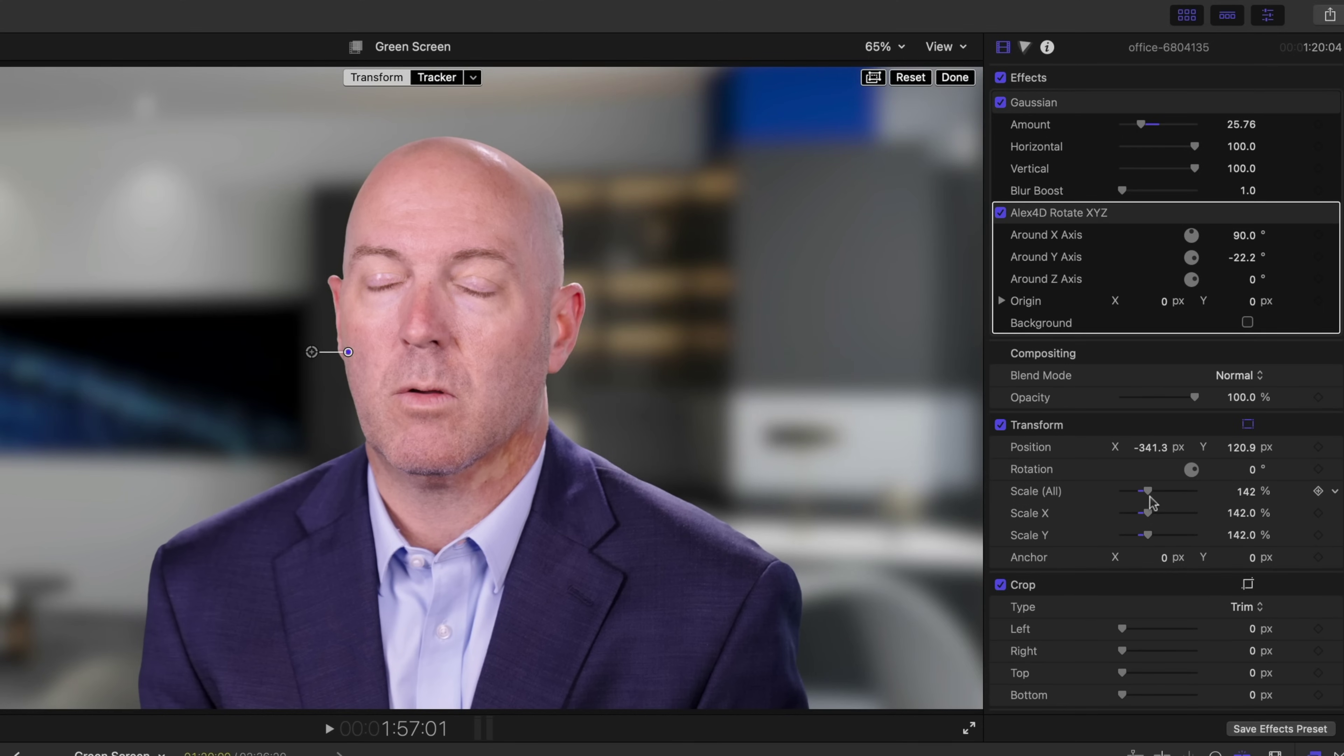
pyautogui.moveTo(1152, 502); pyautogui.dragTo(1167, 502)
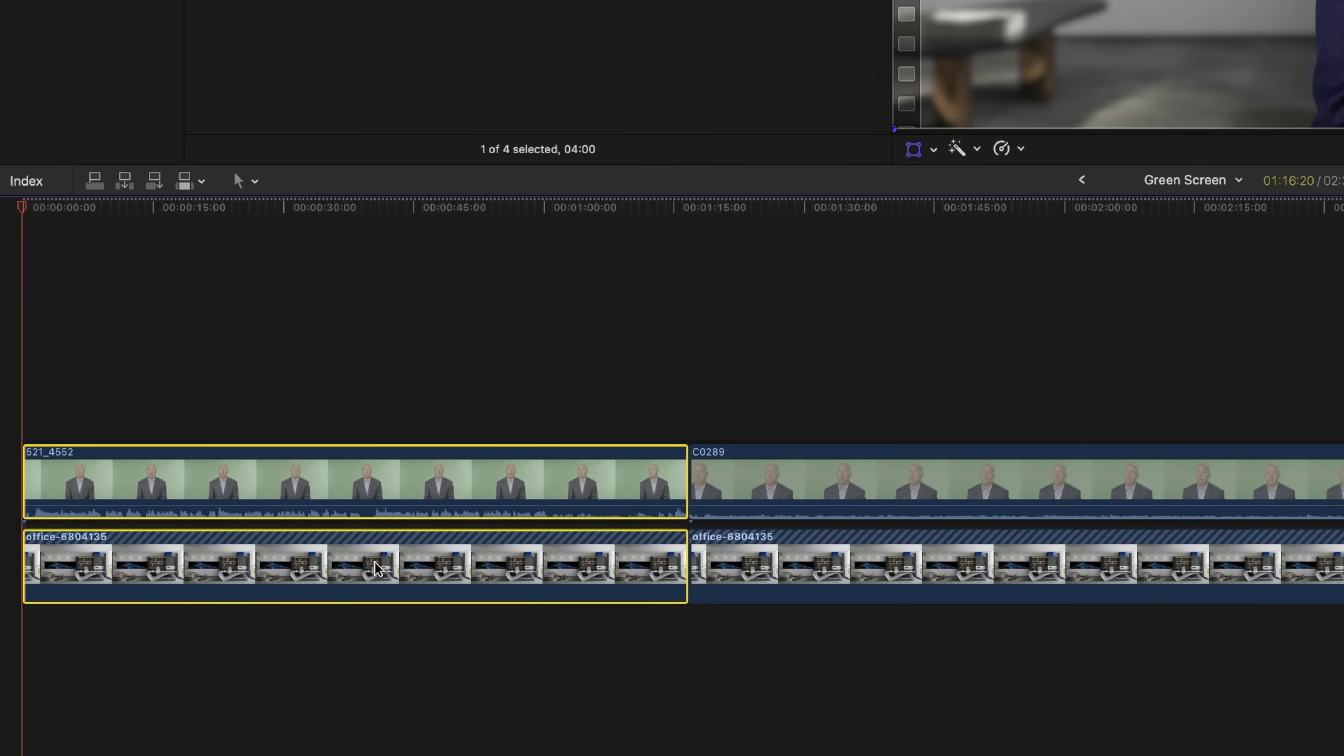
# Combine the first keyed shot and its background into a compound clip named Wide Shot
pyautogui.hotkey('alt', 'g')
pyautogui.write('Wi')
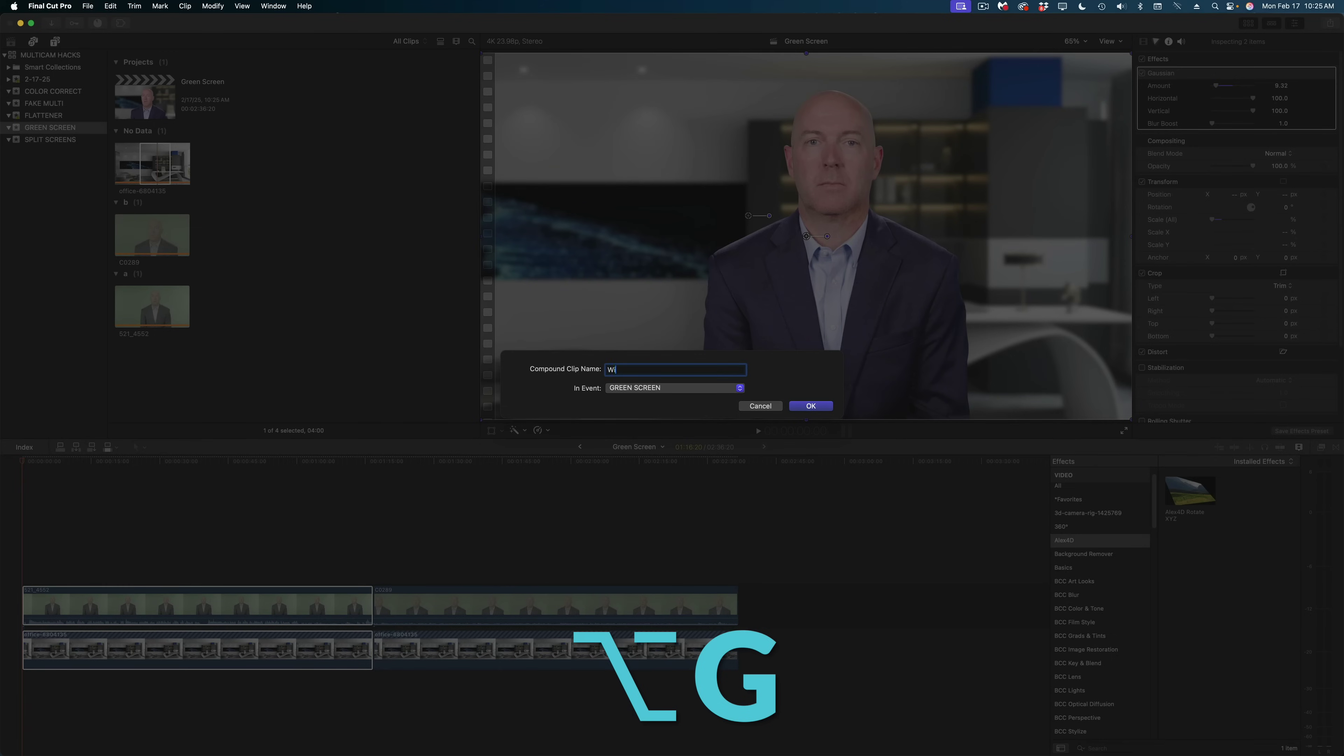
pyautogui.write('de Shot')
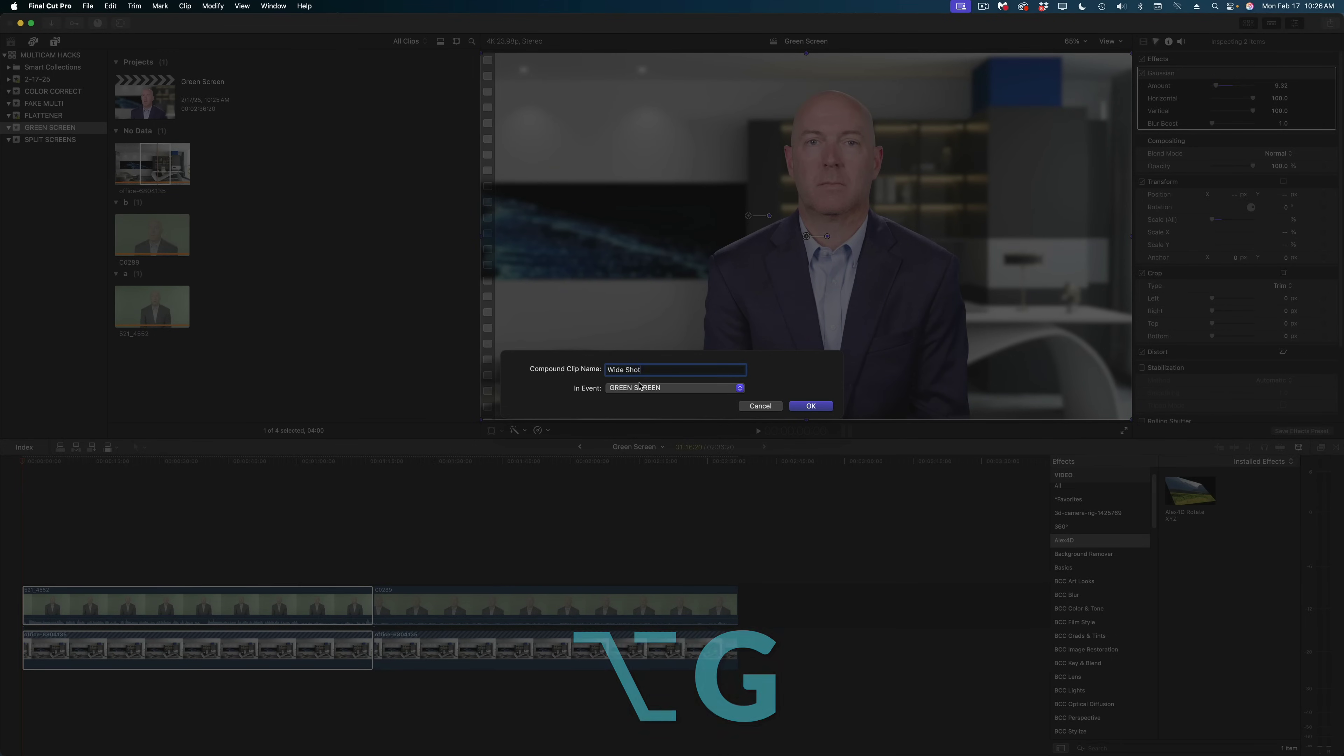
pyautogui.click(811, 405)
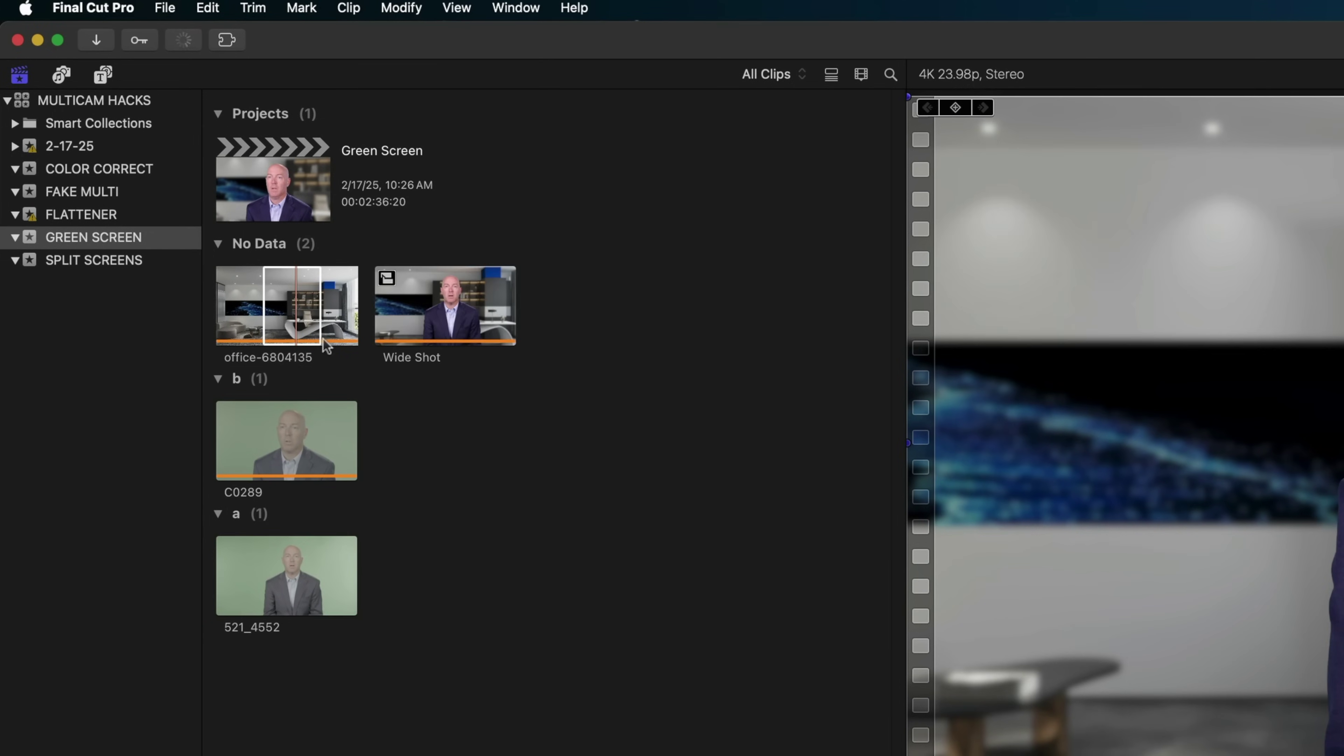
# Select C0289 with its background and combine them into a compound clip named Close Up
pyautogui.click(285, 450)
pyautogui.click(279, 572)
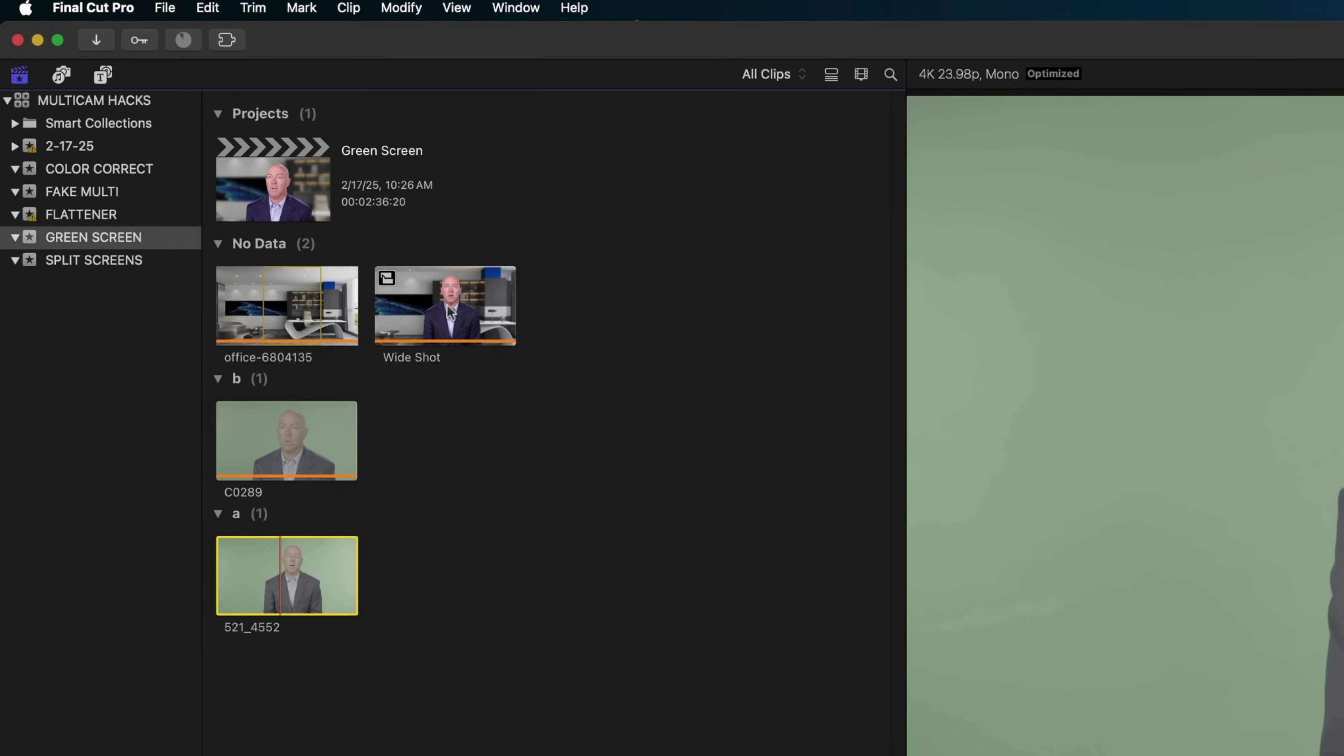
pyautogui.click(448, 305)
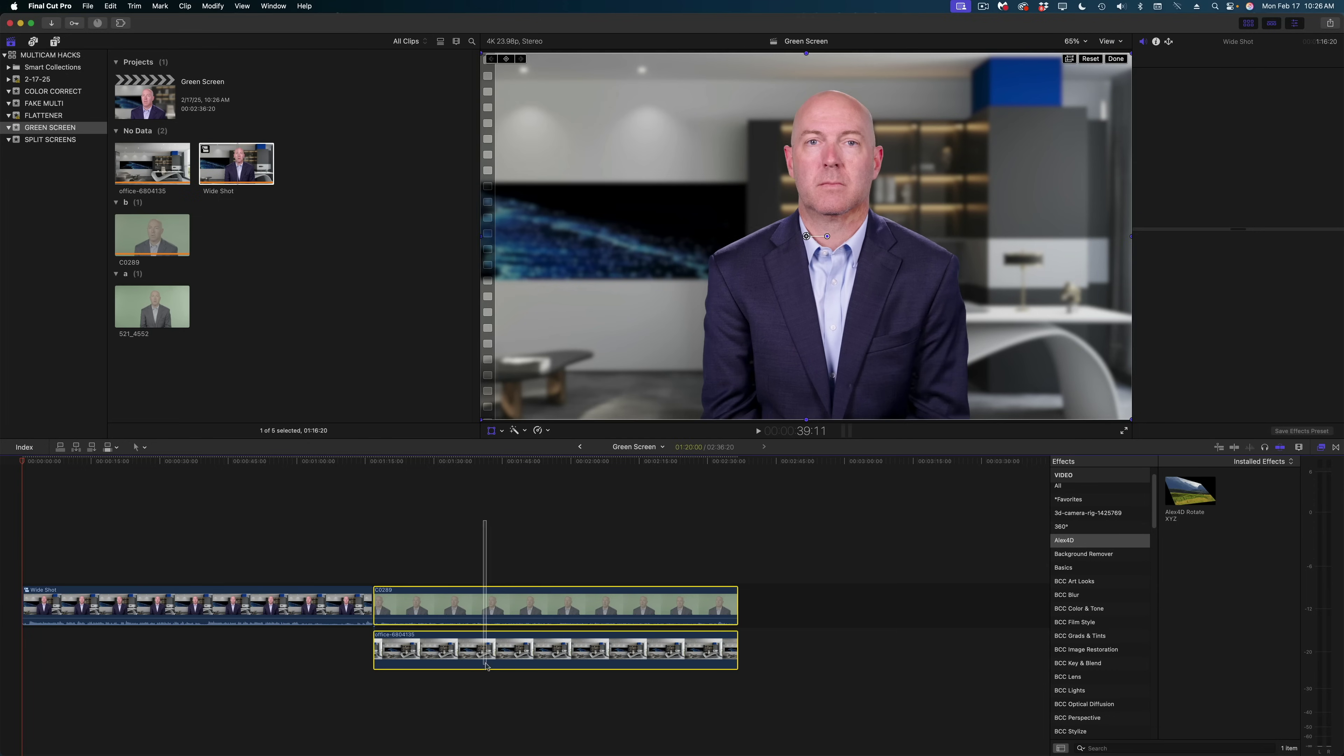
pyautogui.keyDown('super'); pyautogui.click(488, 659); pyautogui.keyUp('super')
pyautogui.hotkey('alt', 'g')
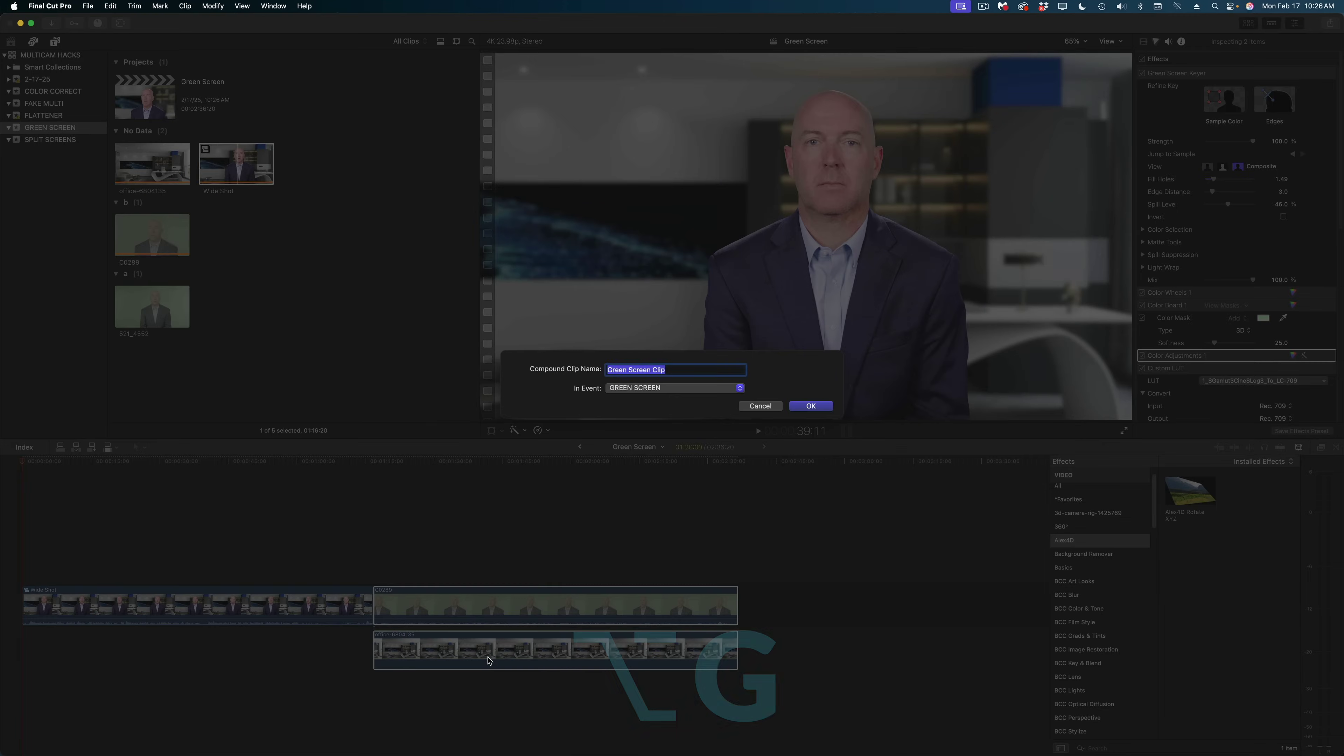
pyautogui.write('Clo')
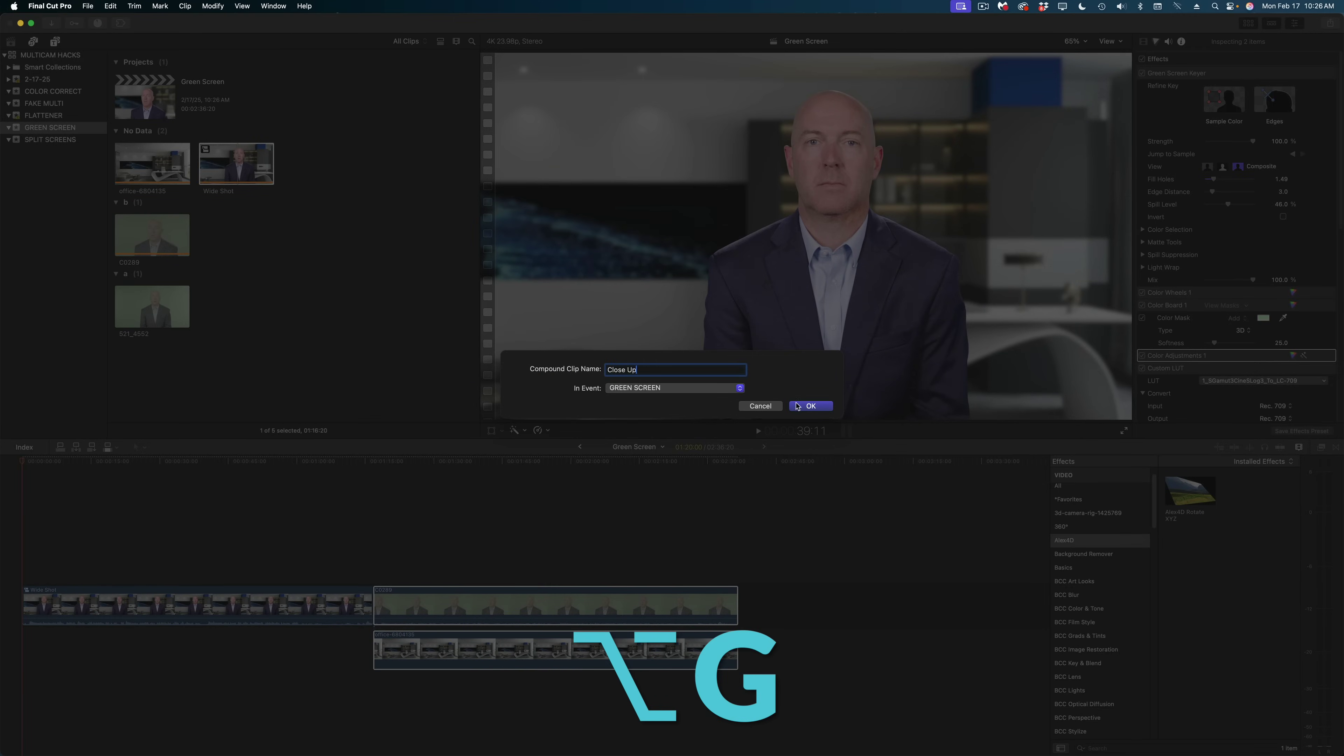
pyautogui.write('se Up')
pyautogui.click(797, 406)
pyautogui.click(222, 168)
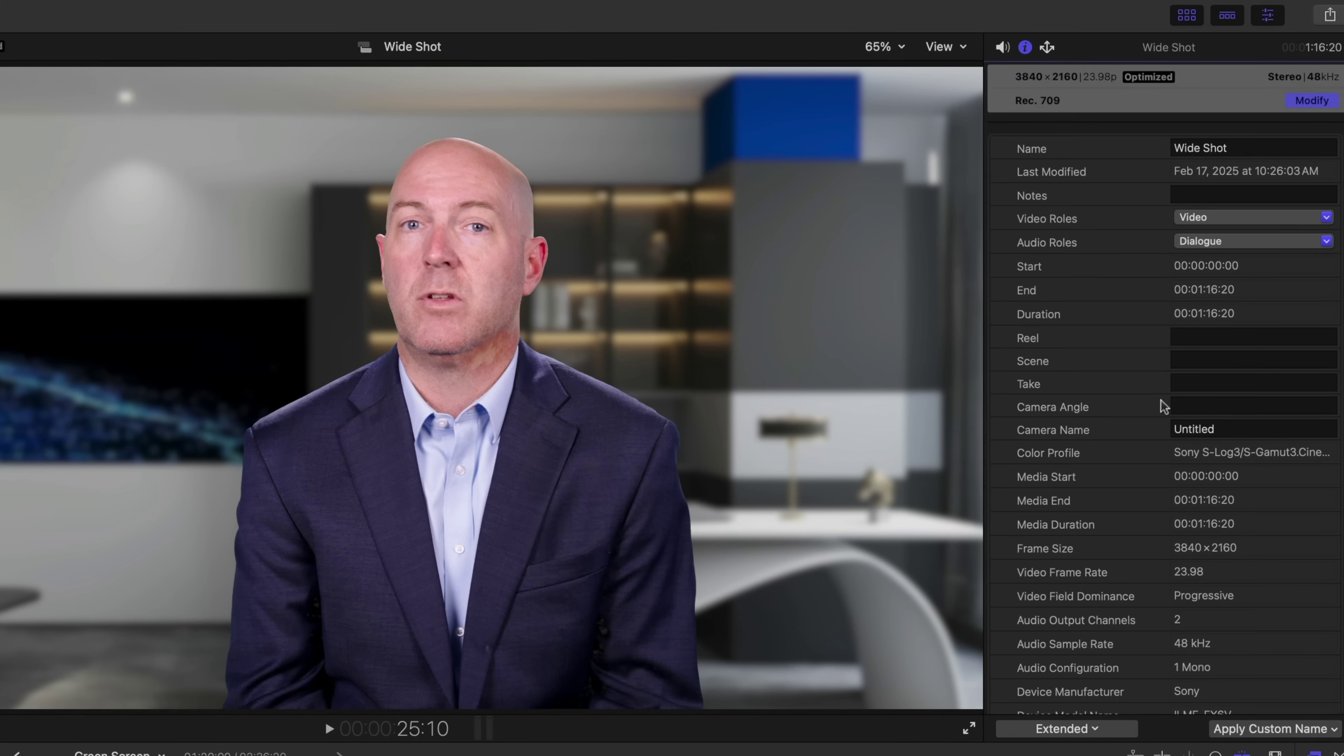
# Set Wide Shot's camera angle to a and Close Up's to b, then select both
pyautogui.click(1206, 407)
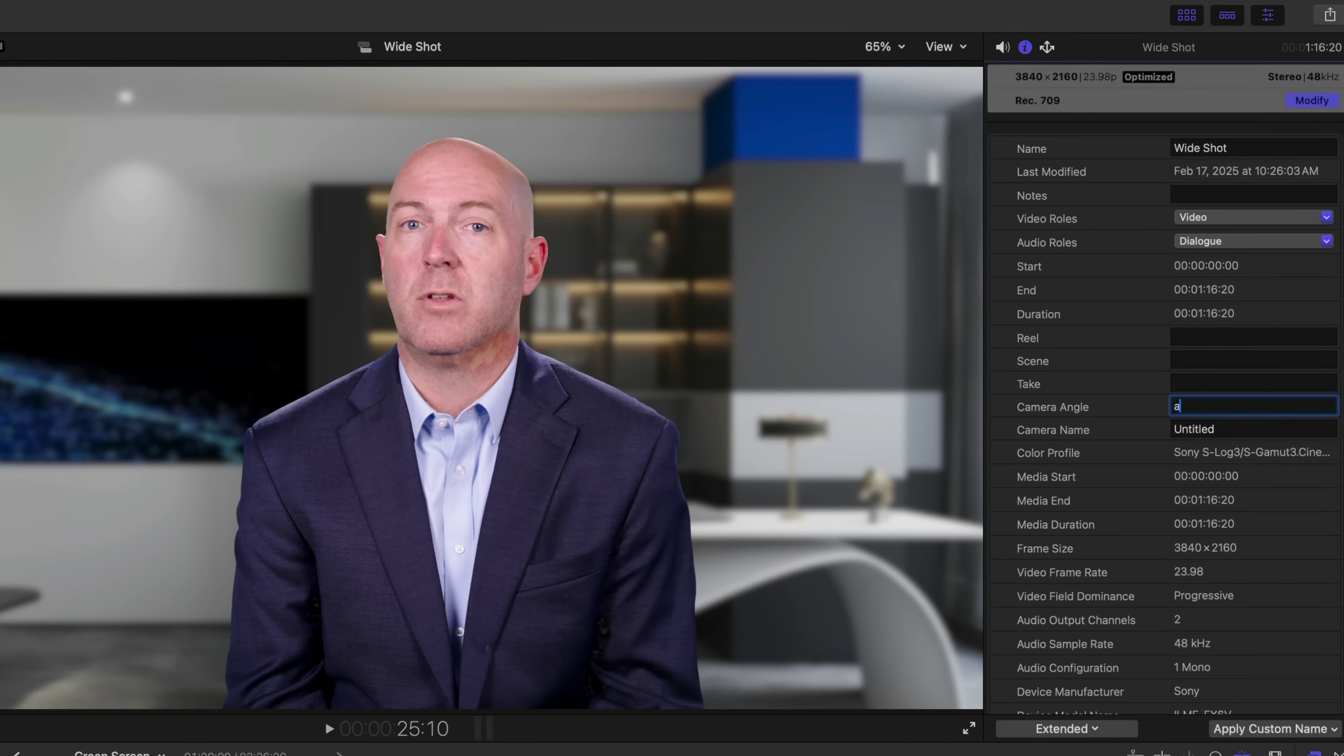
pyautogui.press('Return')
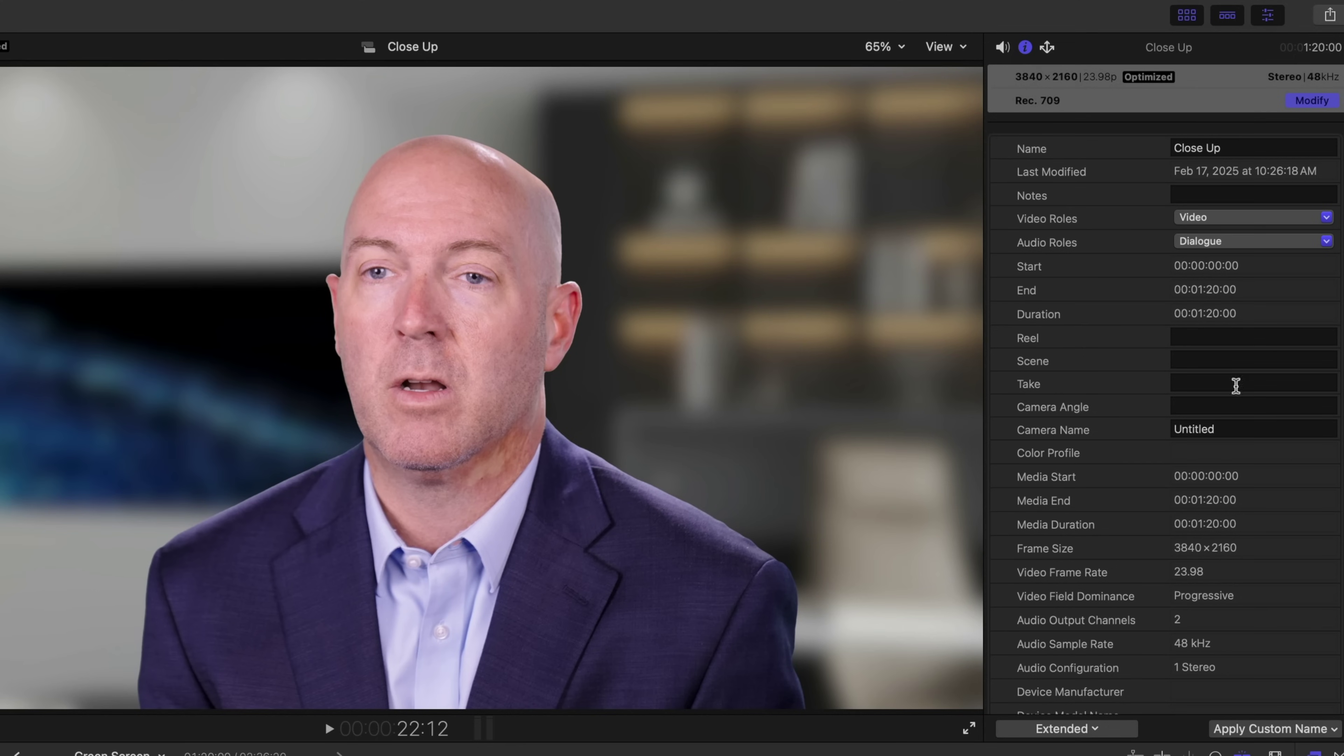
pyautogui.click(1214, 405)
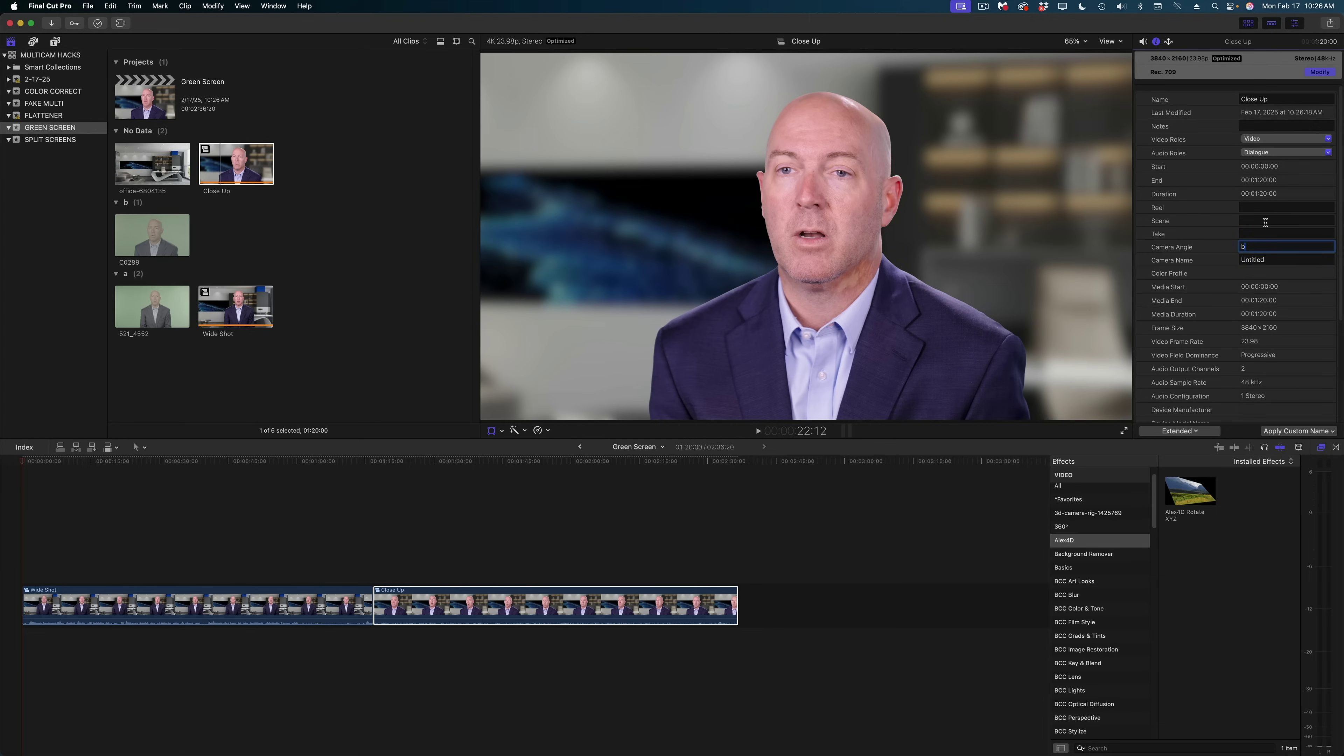
pyautogui.press('Return')
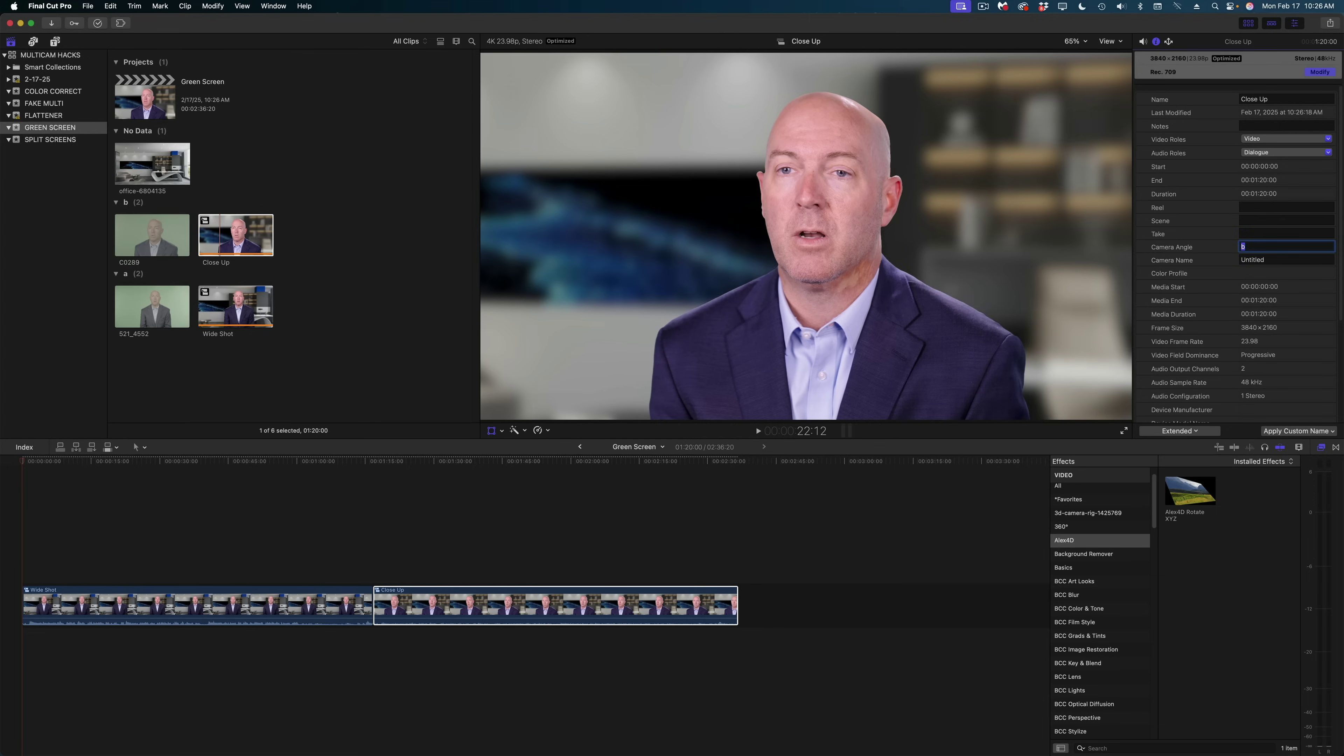
pyautogui.keyDown('super'); pyautogui.click(232, 335); pyautogui.keyUp('super')
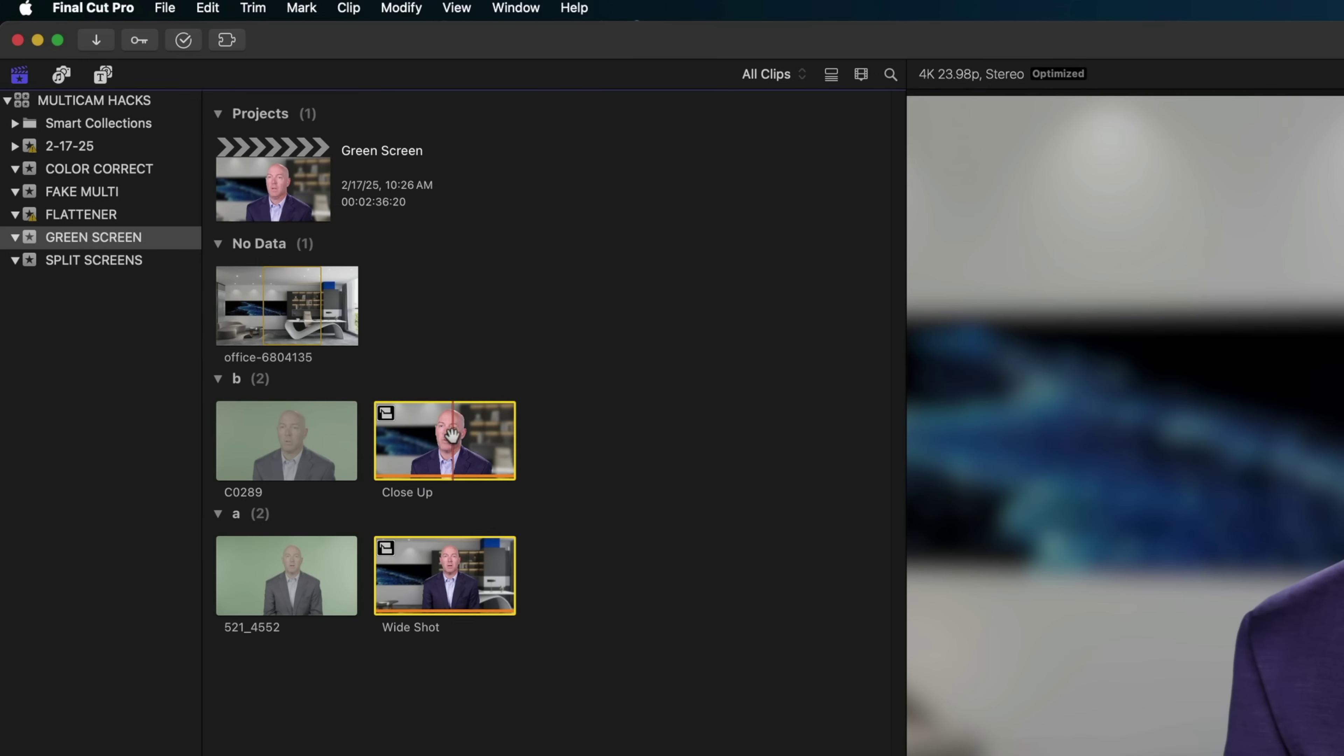
# Build a multicam clip named Multi 1 from Wide Shot and Close Up with automatic settings
pyautogui.rightClick(442, 450)
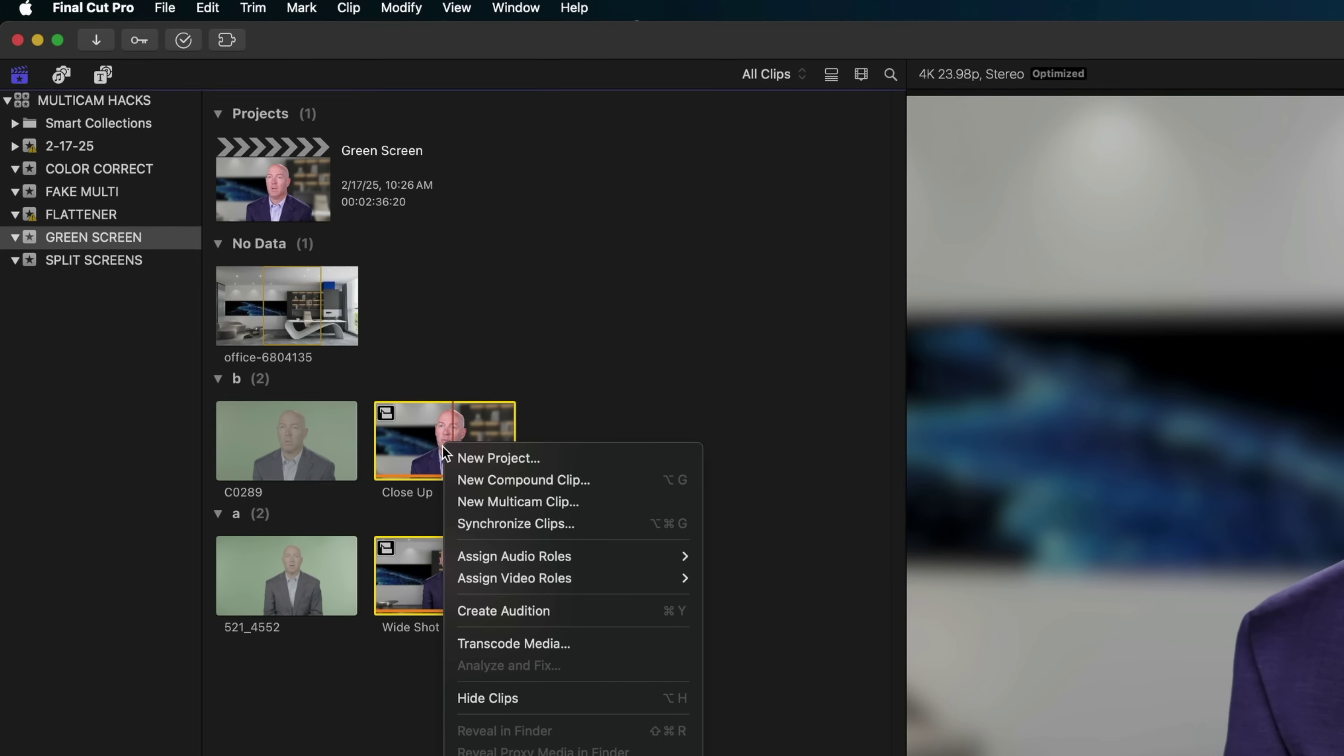
pyautogui.click(482, 504)
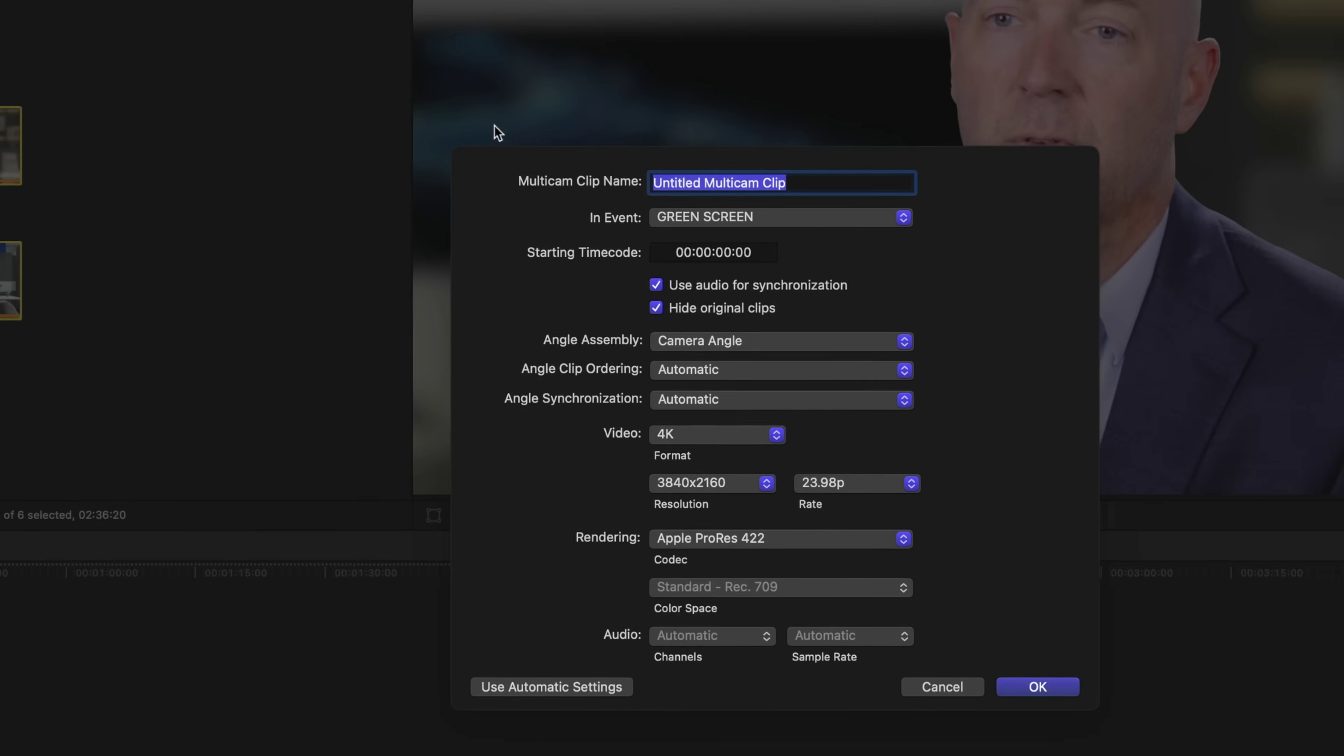
pyautogui.write('Multi 1')
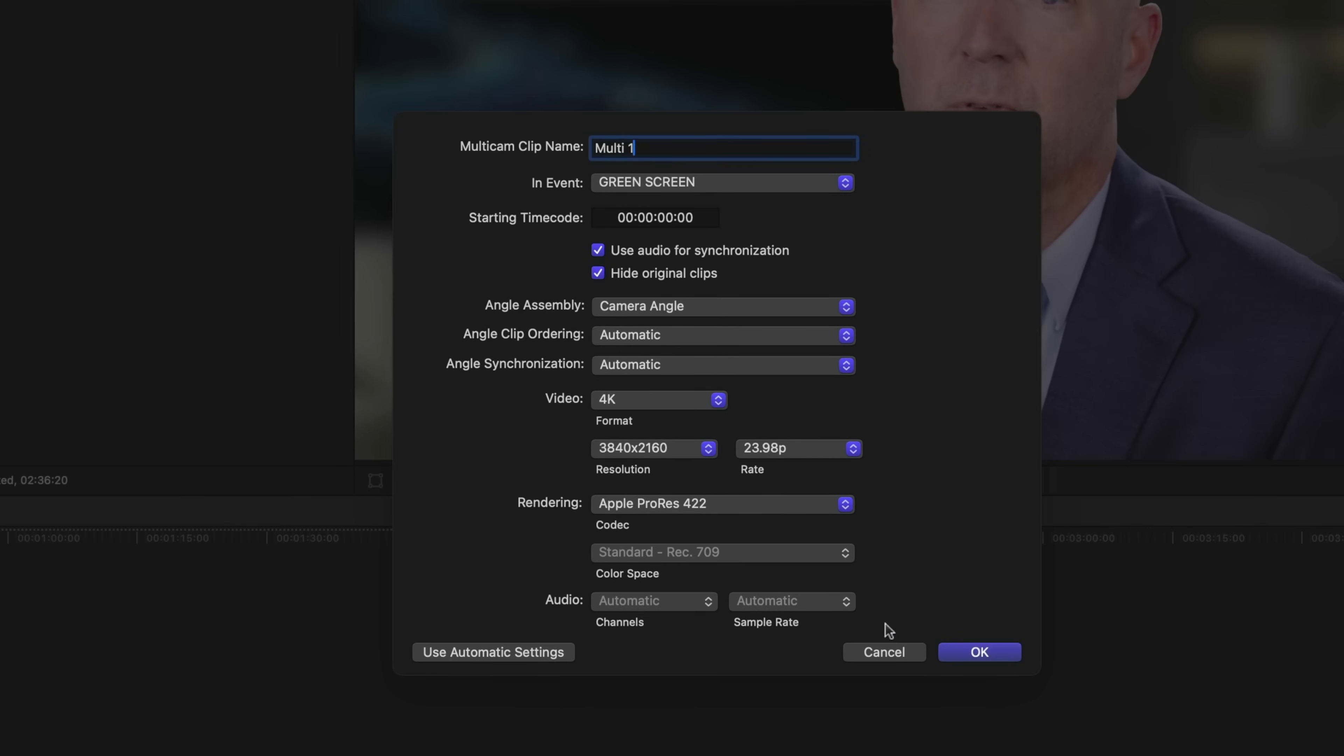
pyautogui.click(951, 658)
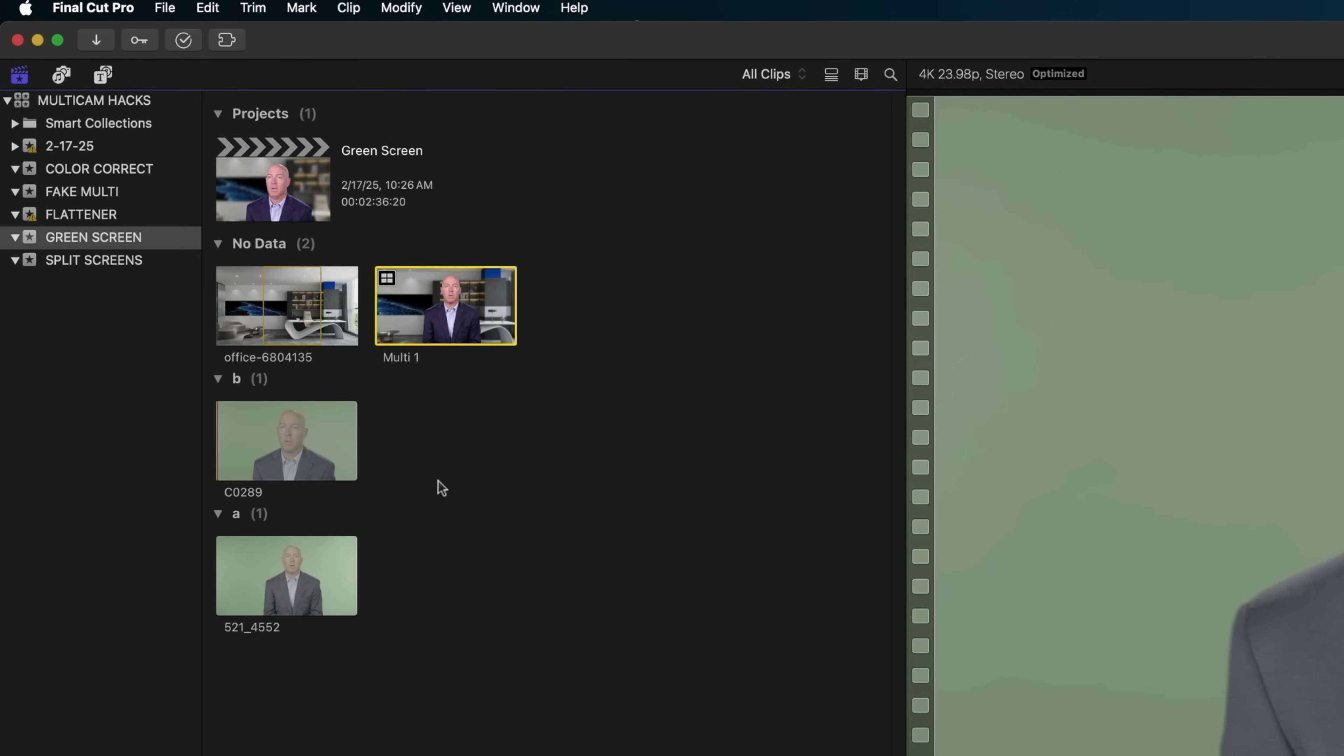
# Open Multi 1 in the angle editor, show the Angle Viewer with both angles, and advance the playhead
pyautogui.doubleClick(451, 321)
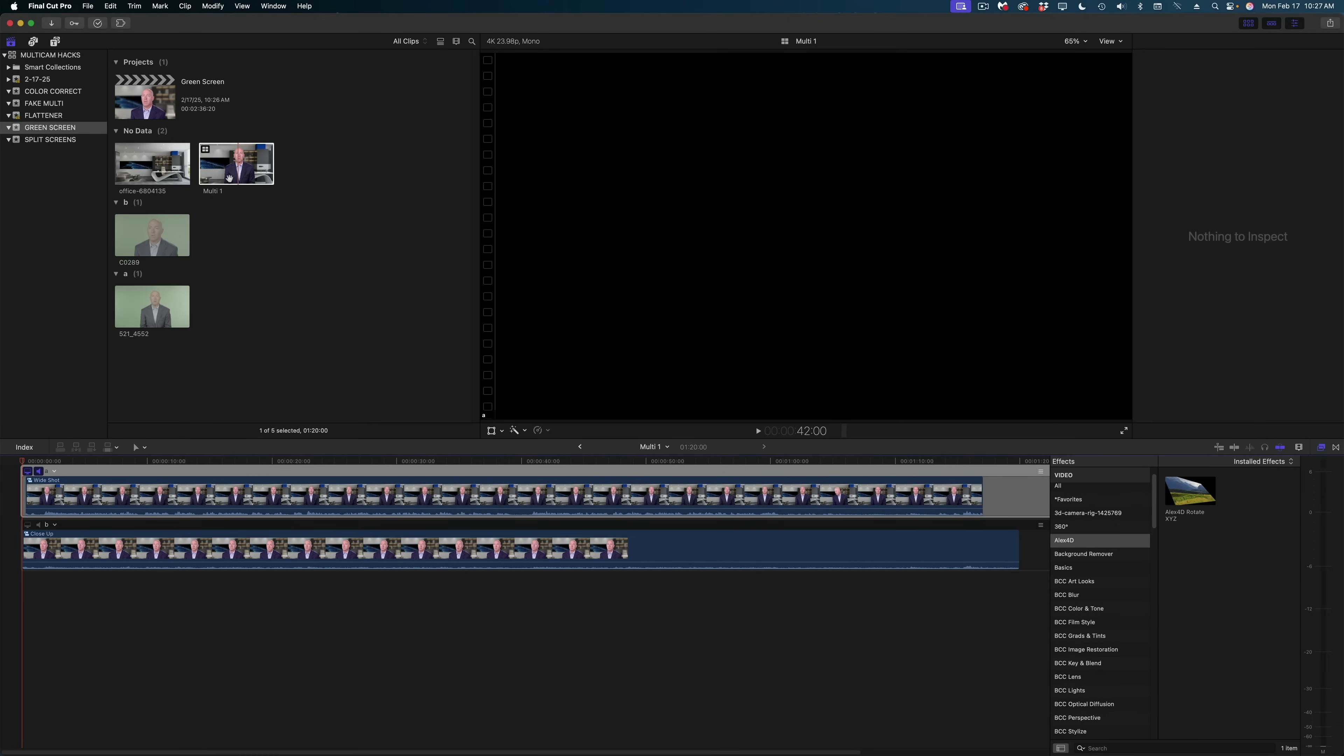
pyautogui.press('shift+super+7')
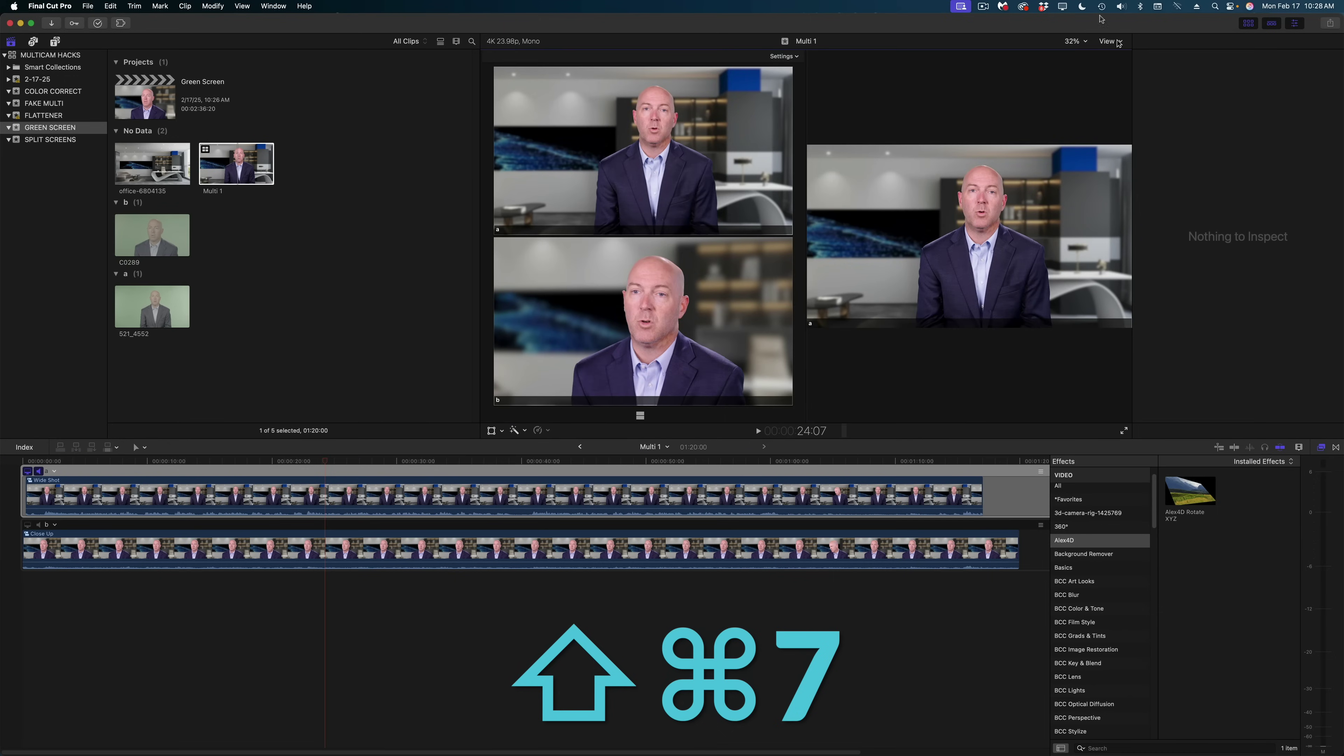
pyautogui.click(489, 495)
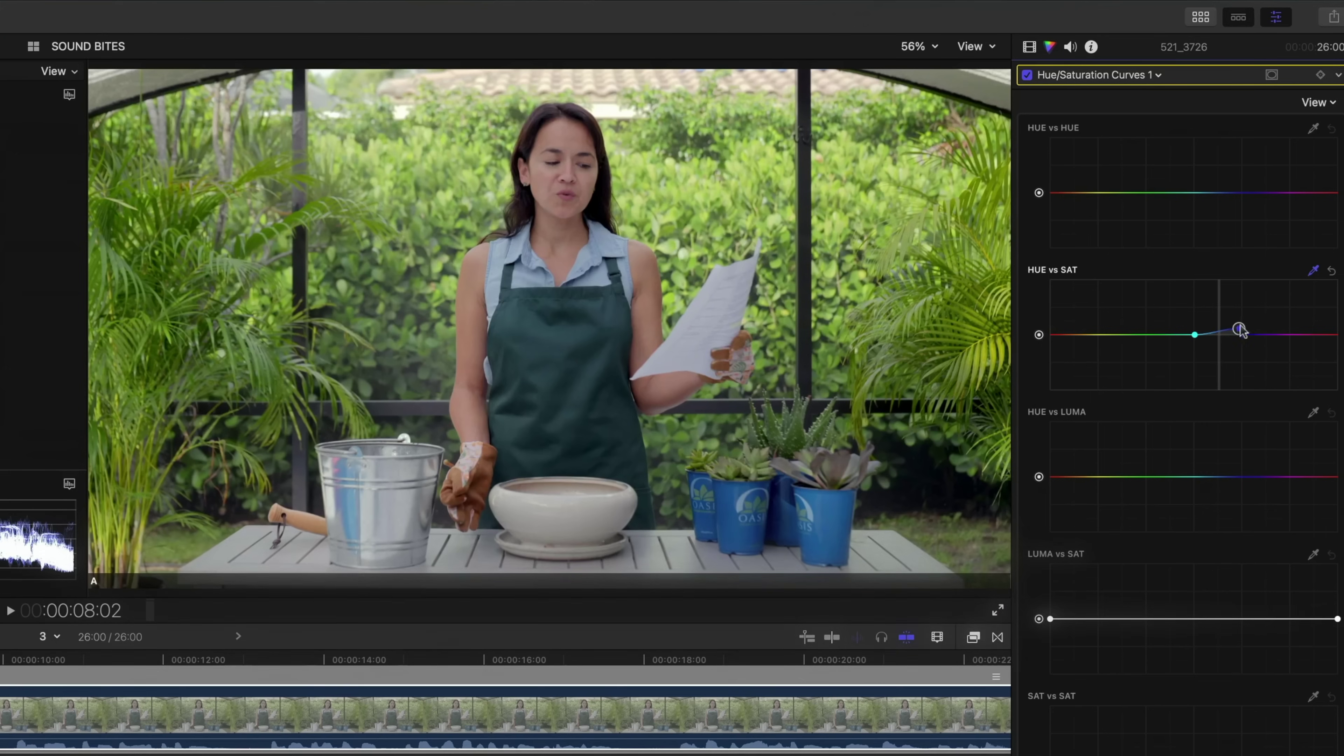
# View the Wide Shot angle's metadata in the Inspector's Info tab
pyautogui.moveTo(1229, 330)
pyautogui.mouseDown()
pyautogui.moveTo(1226, 309)
pyautogui.moveTo(1225, 347)
pyautogui.mouseUp()
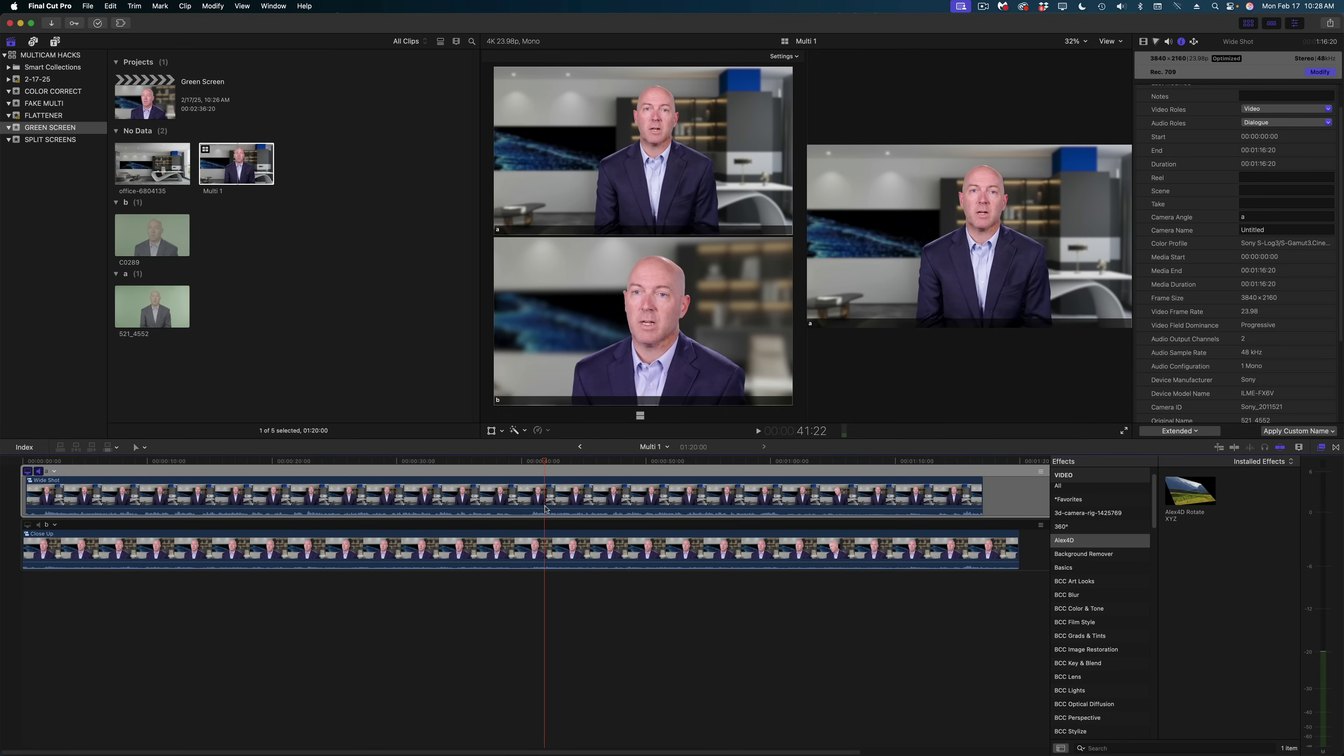
# Replace the Green Screen project's two clips with Multi 1, with the playhead near the start
pyautogui.doubleClick(150, 105)
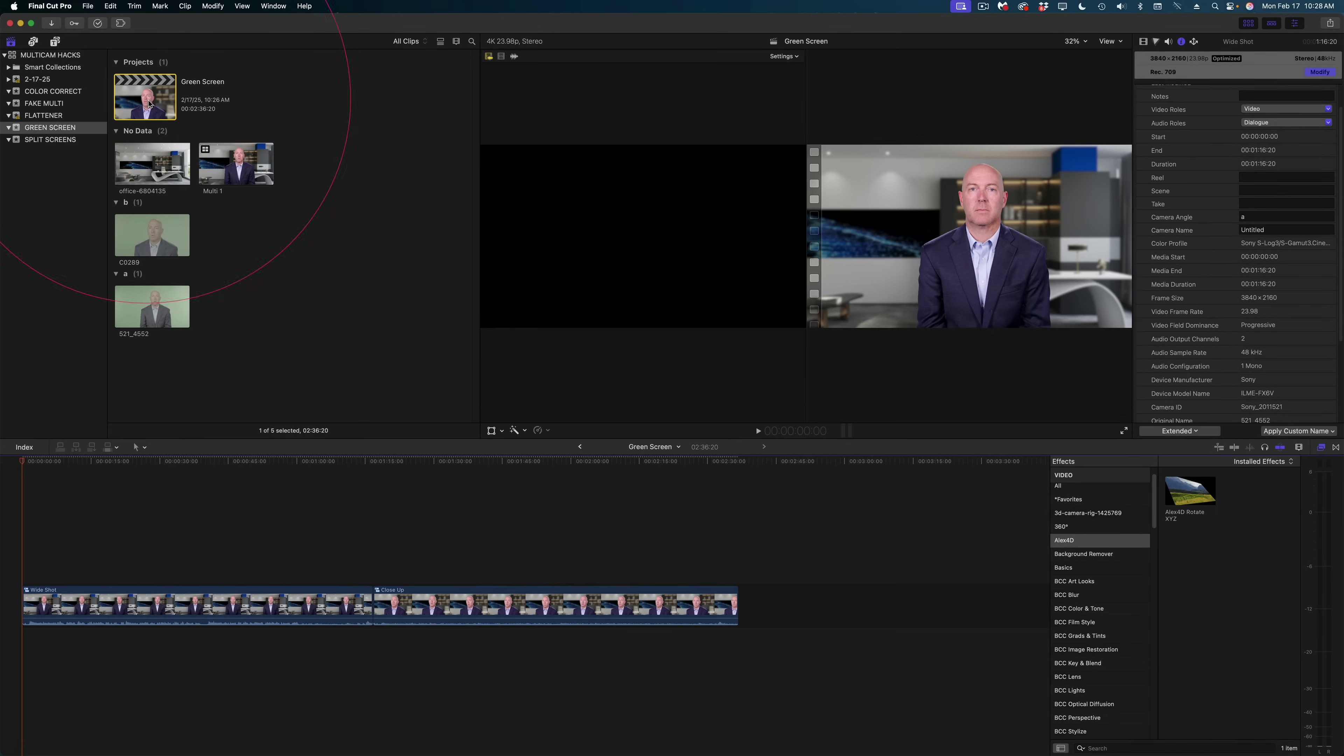
pyautogui.moveTo(357, 537); pyautogui.dragTo(612, 618)
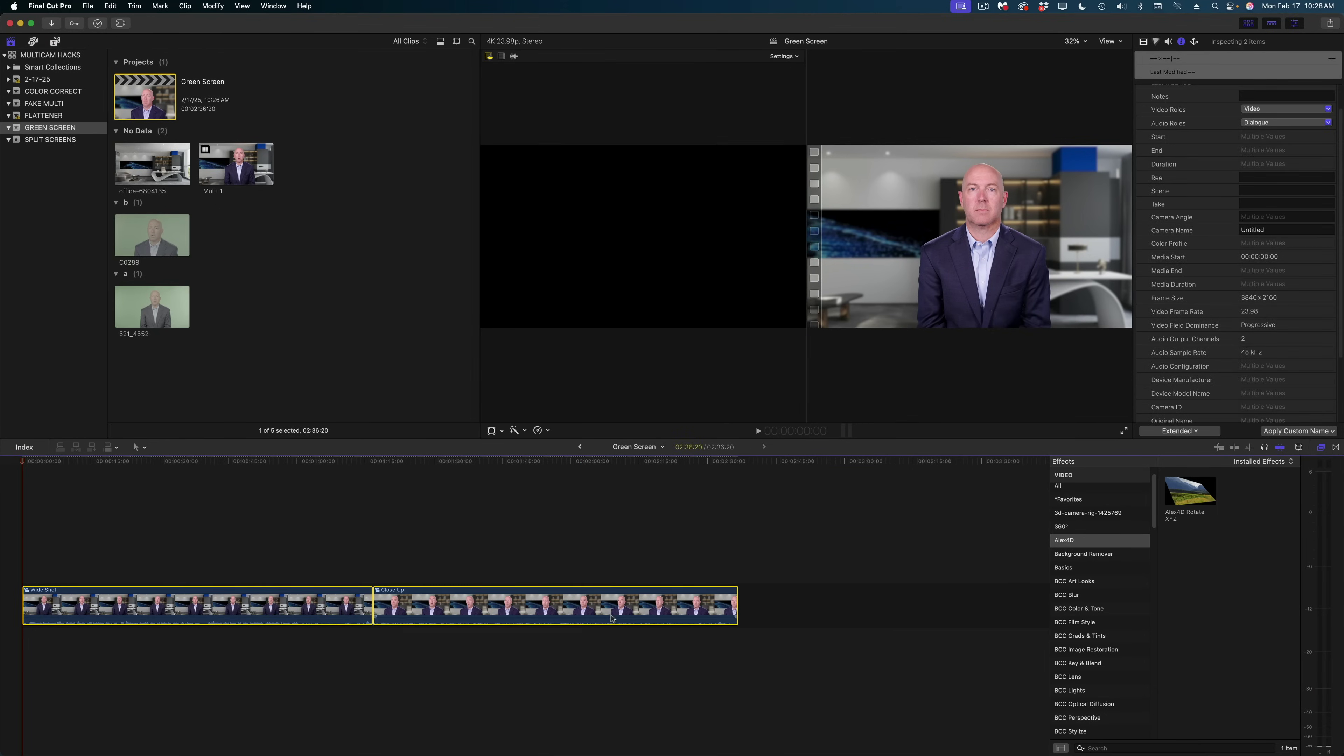
pyautogui.press('Delete')
pyautogui.click(213, 168)
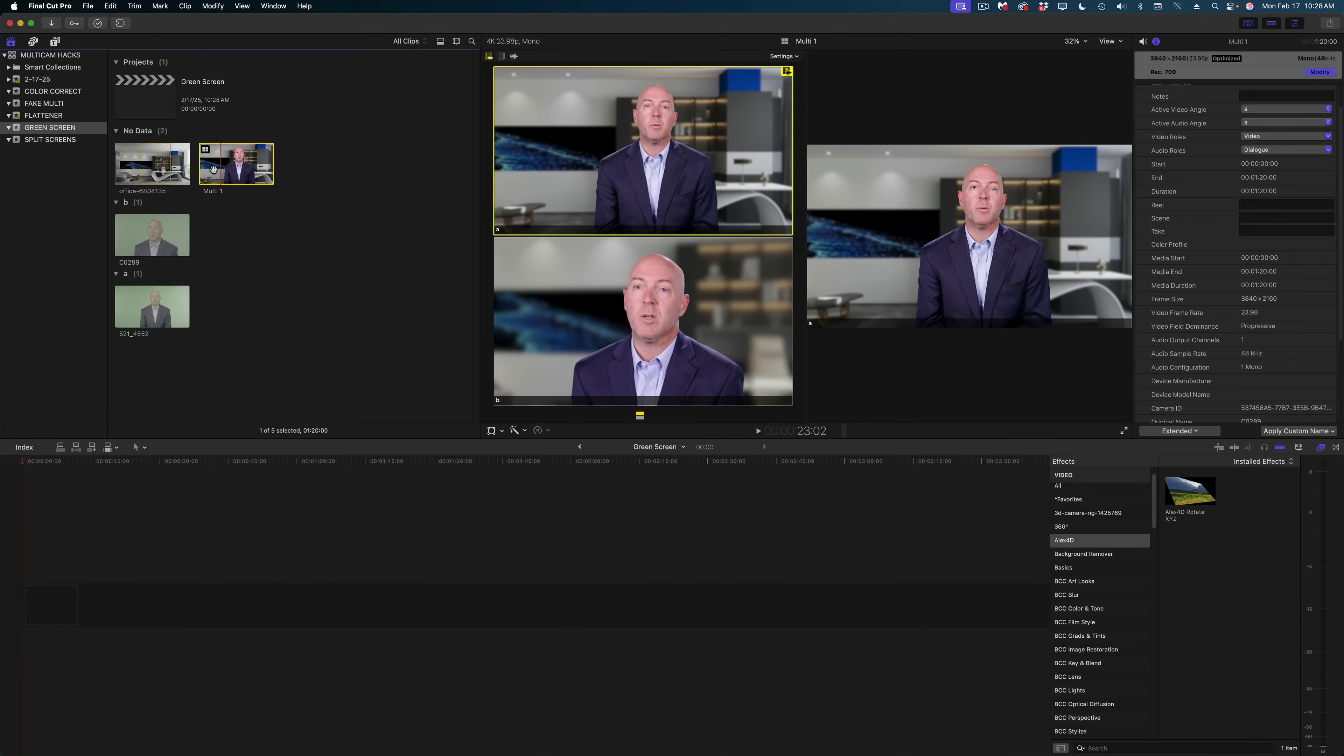
pyautogui.moveTo(216, 170); pyautogui.dragTo(100, 604)
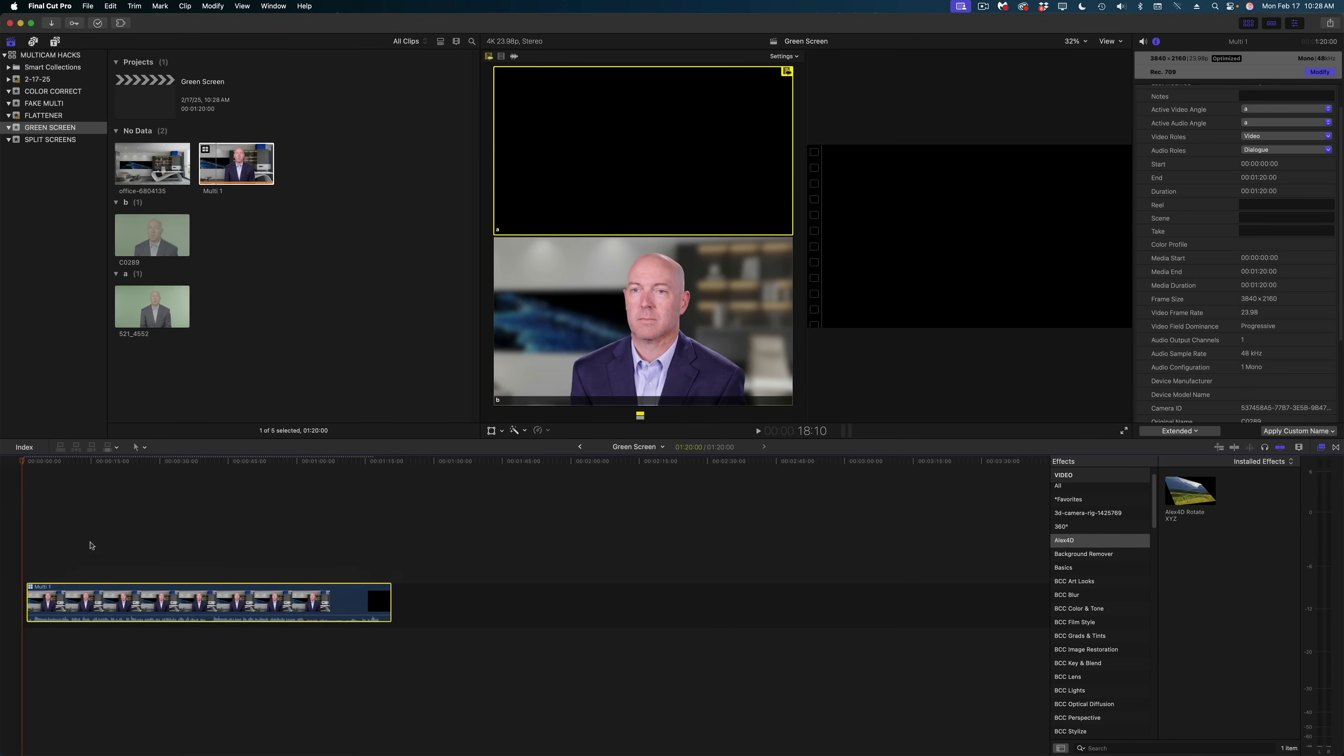
pyautogui.click(35, 461)
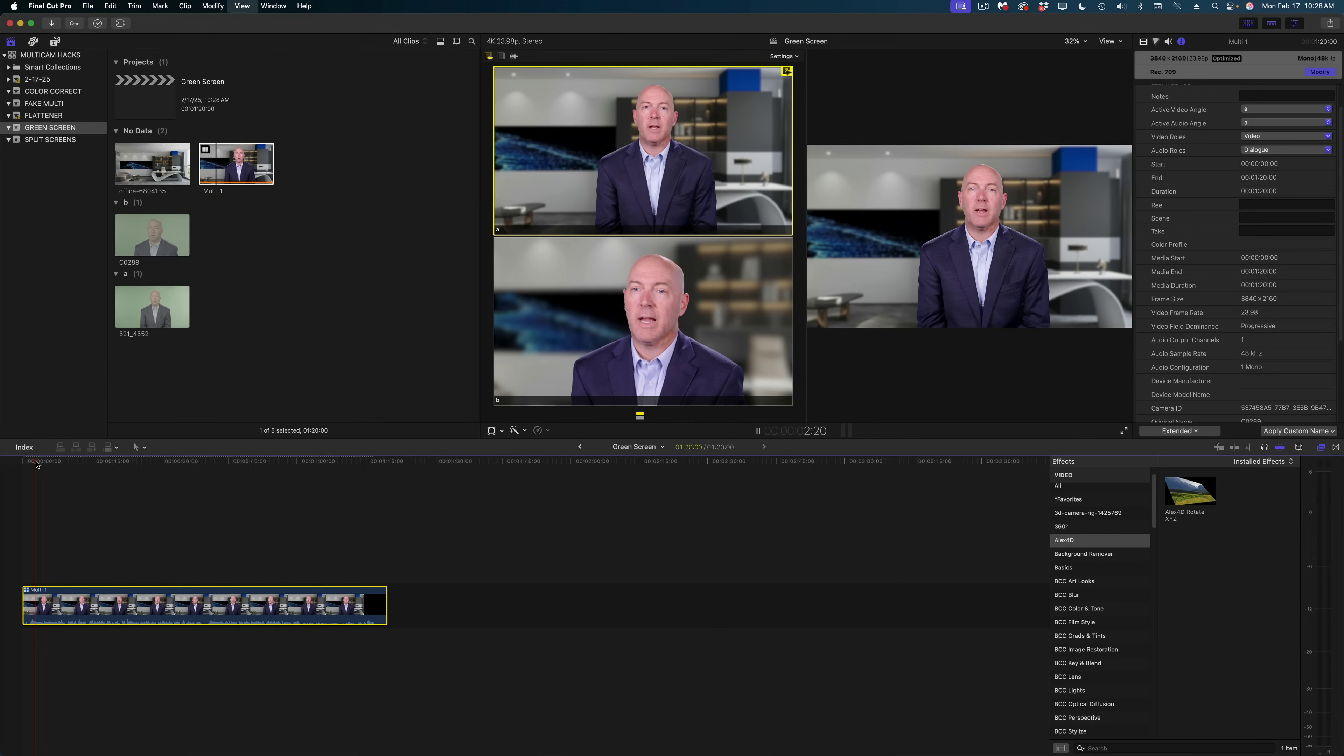
# Play the project and cut live between angles 1 and 2, then stop playback
pyautogui.press('1')
pyautogui.press('2')
pyautogui.press('1')
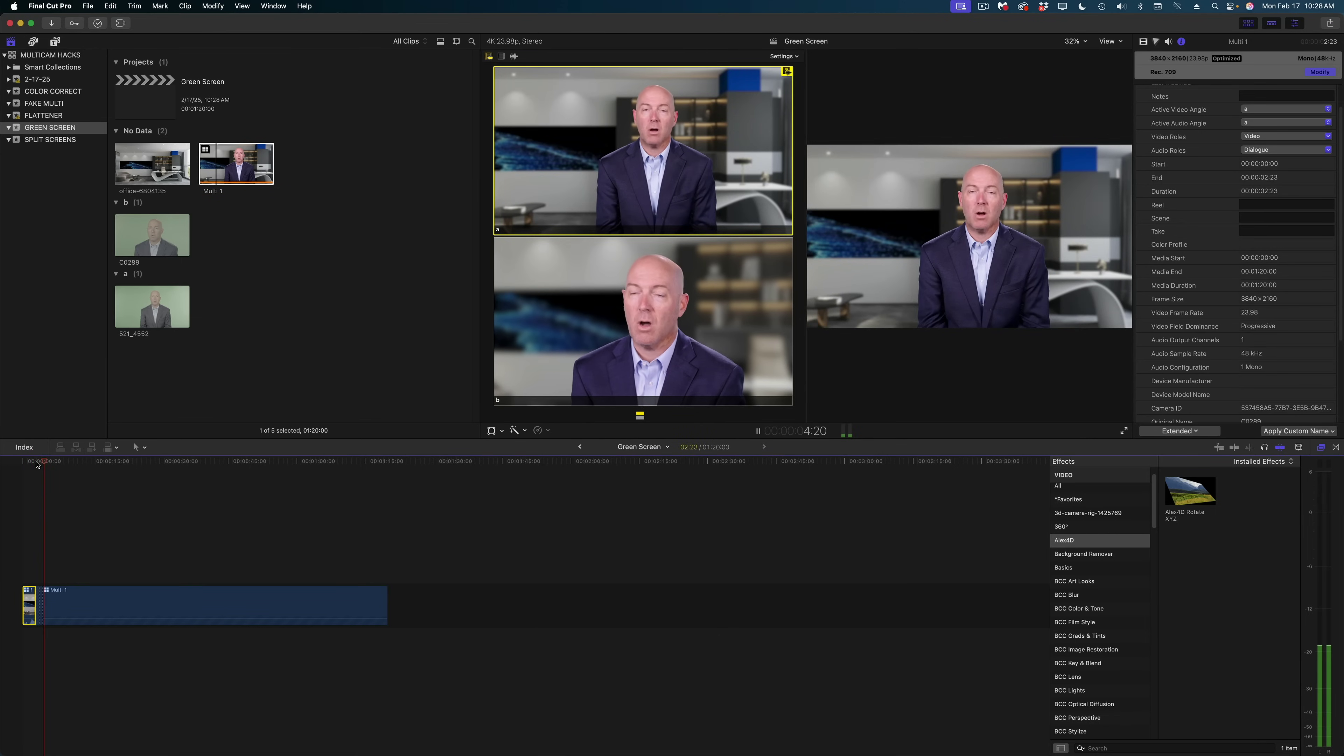
pyautogui.press('2')
pyautogui.press('1')
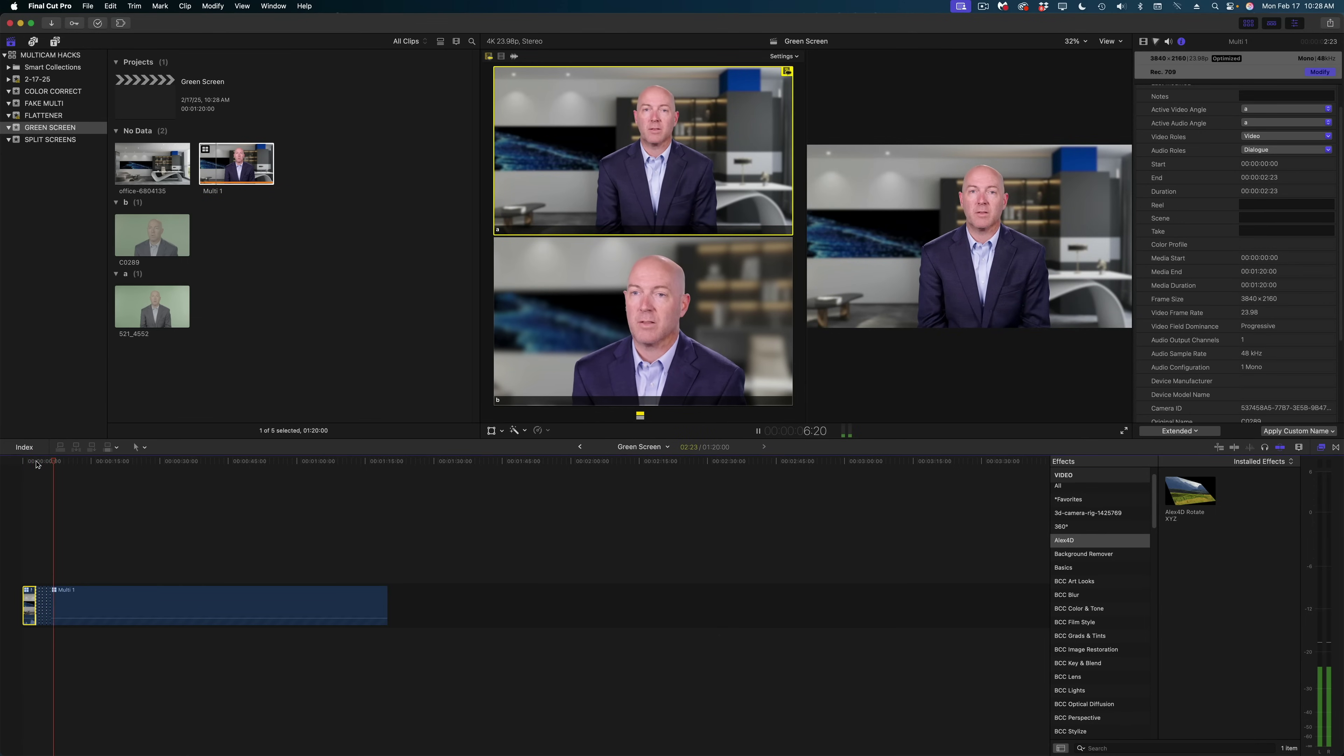
pyautogui.press('2')
pyautogui.press('1')
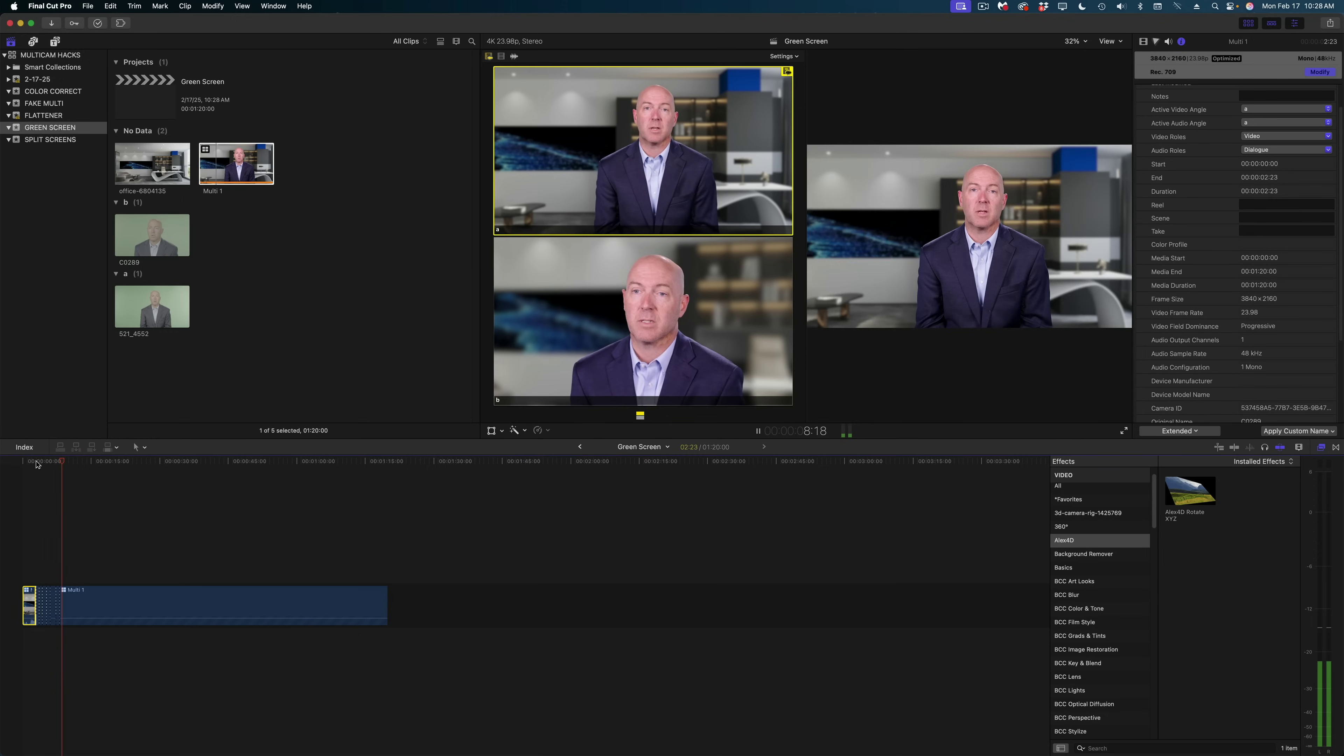
pyautogui.press('2')
pyautogui.press('1')
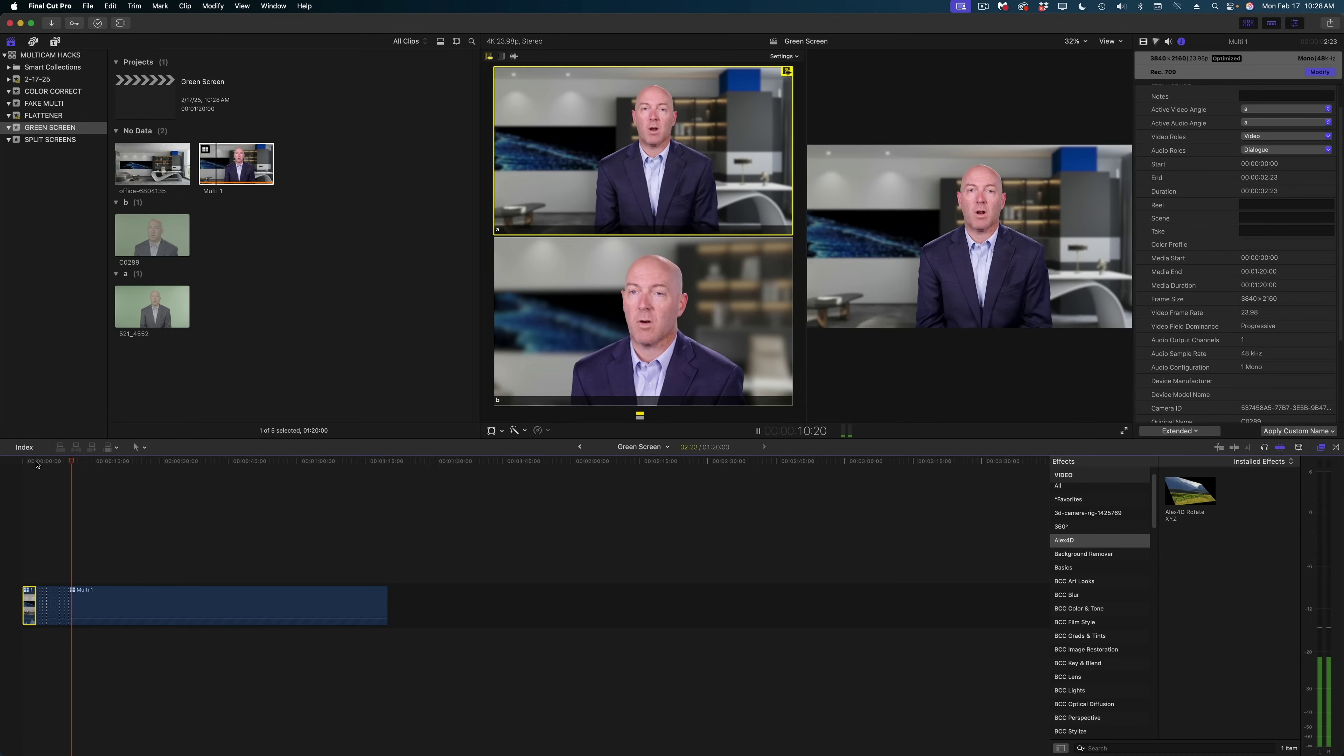
pyautogui.press('2')
pyautogui.press('1')
pyautogui.press('2')
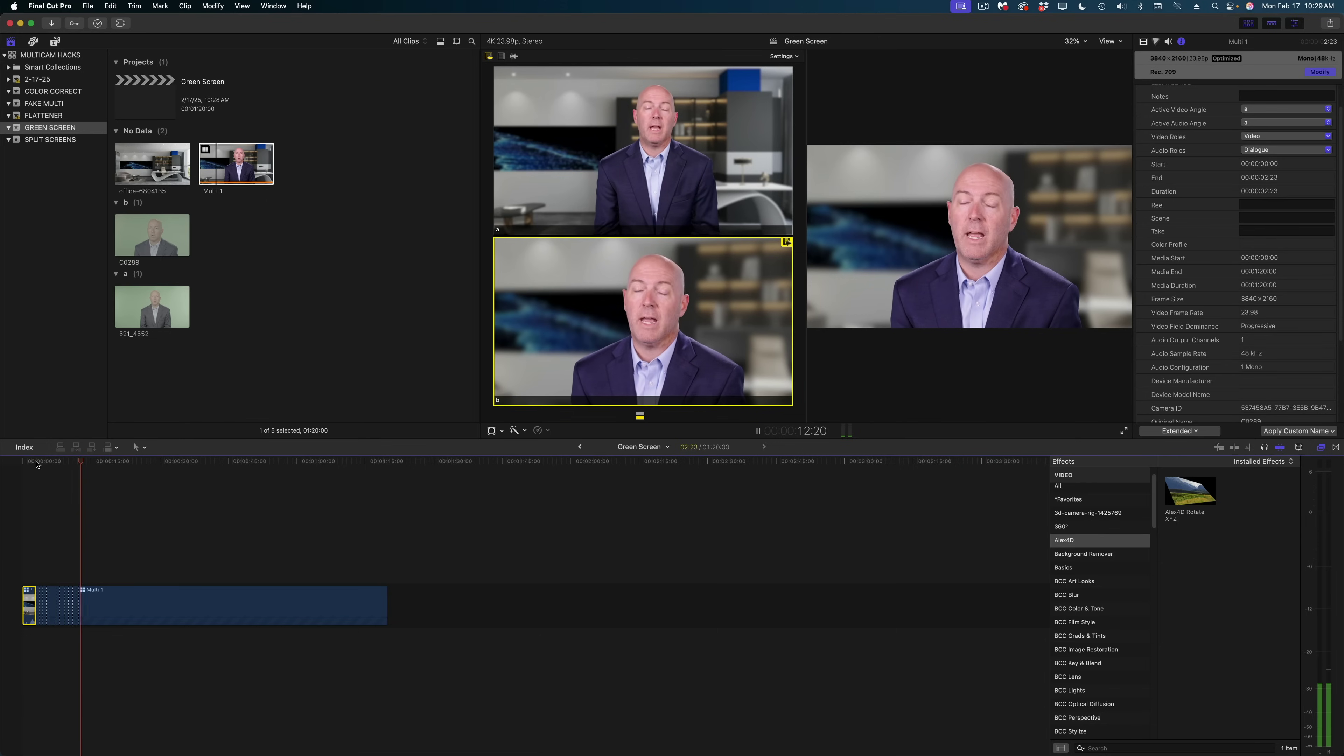
pyautogui.press('space')
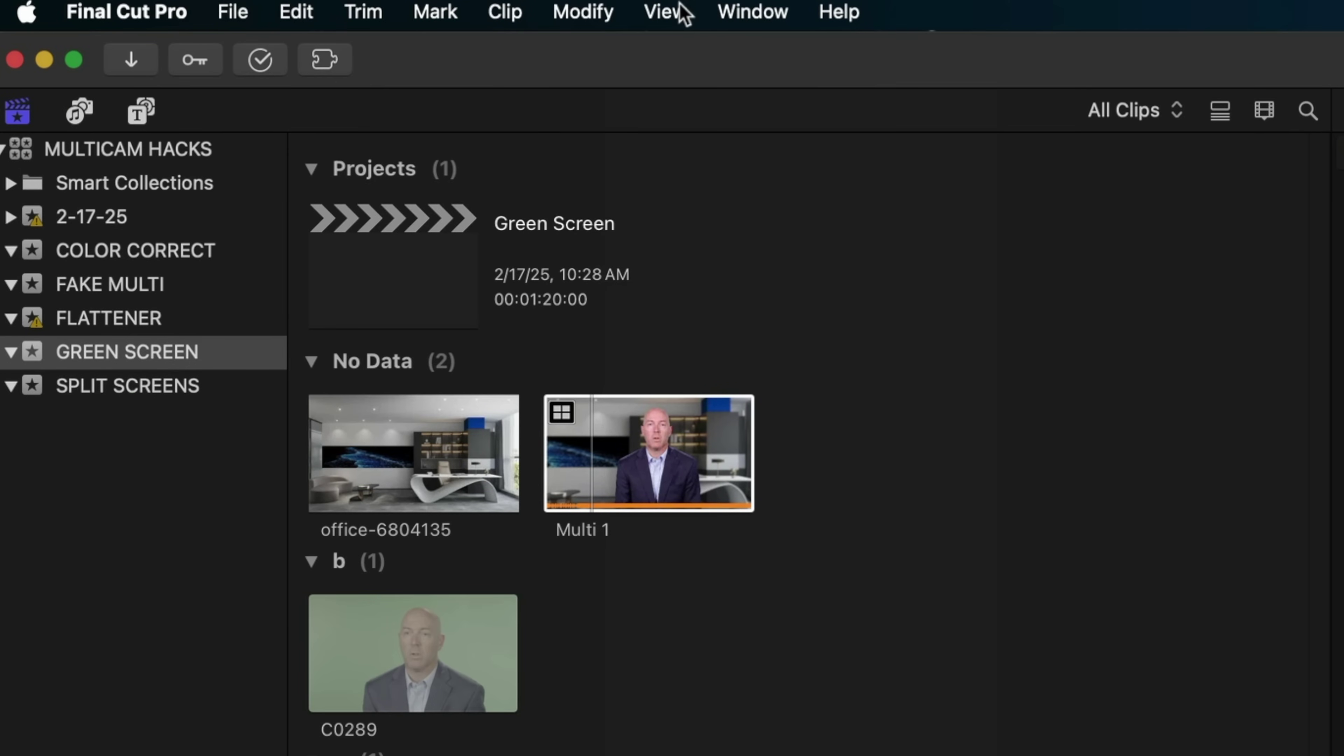
# Show hidden clips in the browser
pyautogui.click(680, 12)
pyautogui.moveTo(696, 166)
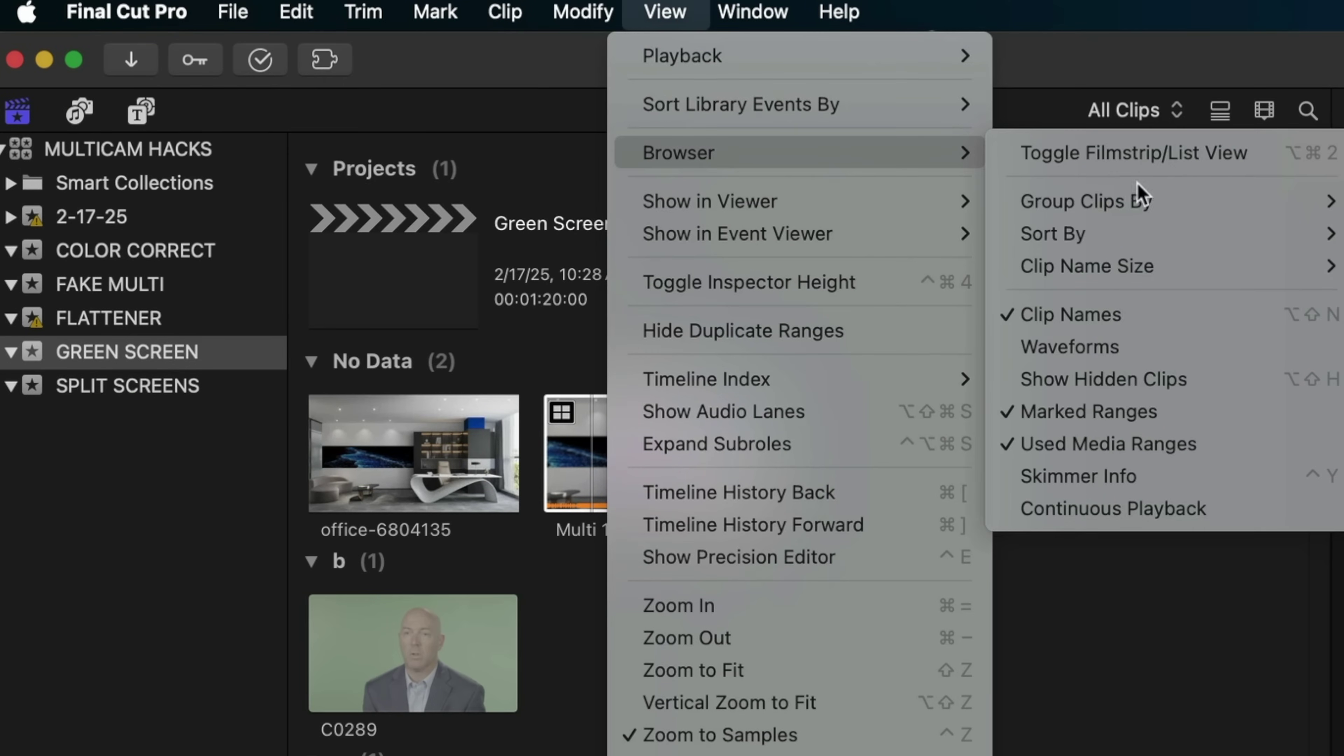
pyautogui.click(1079, 380)
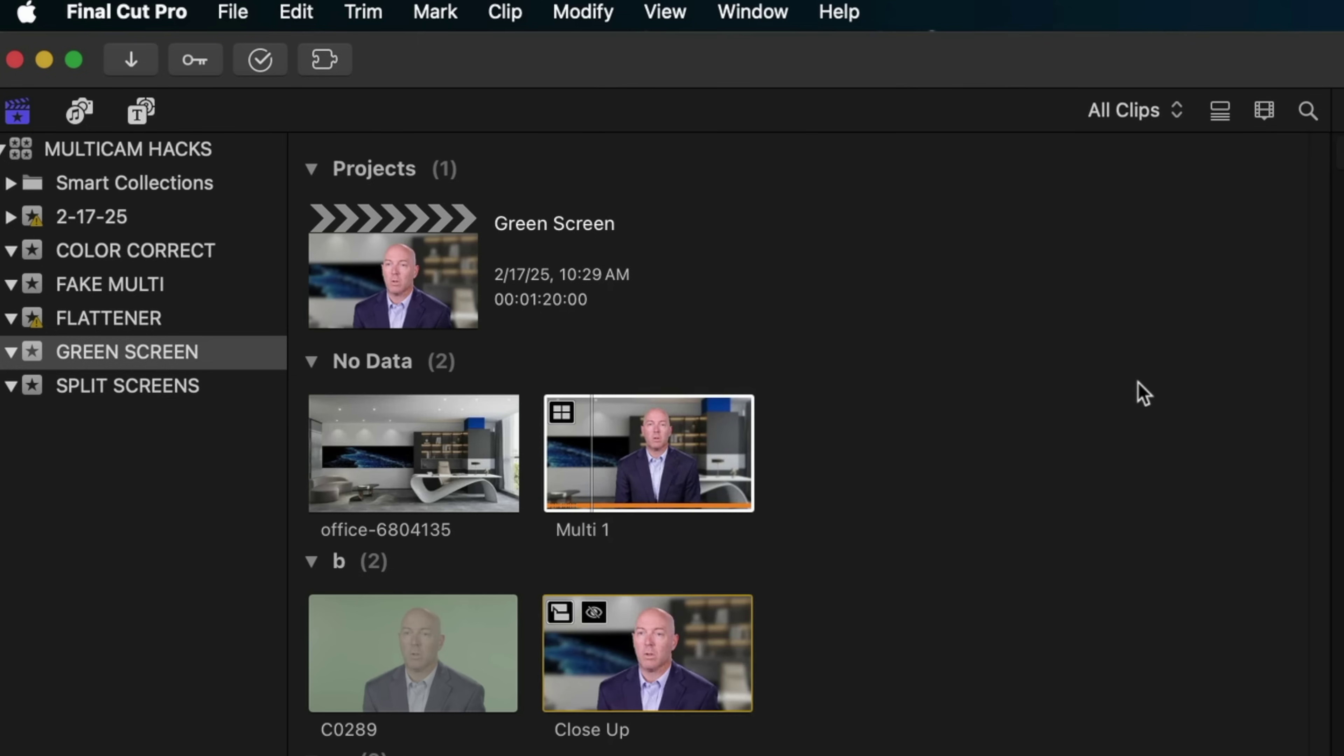
# In Close Up, move the office-6804135 background slightly up with the Transform tool, then return to Green Screen
pyautogui.doubleClick(605, 657)
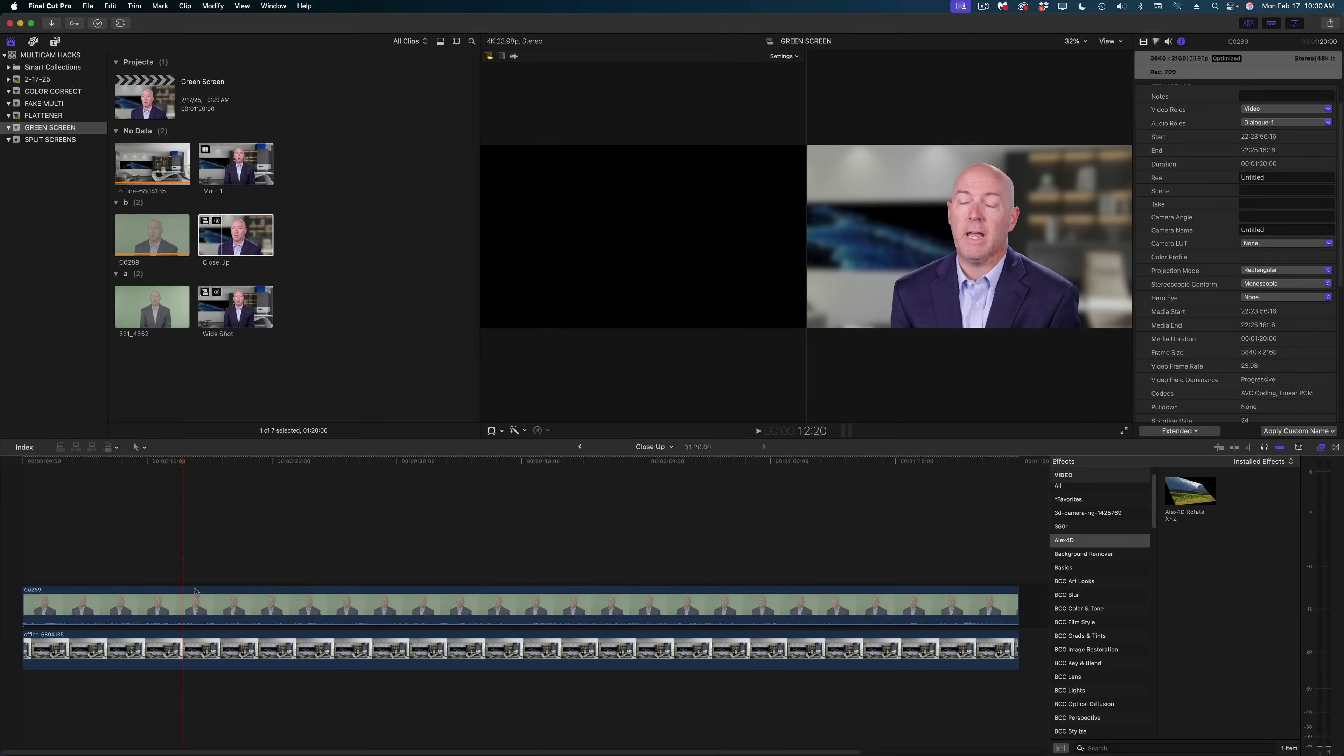
pyautogui.click(182, 649)
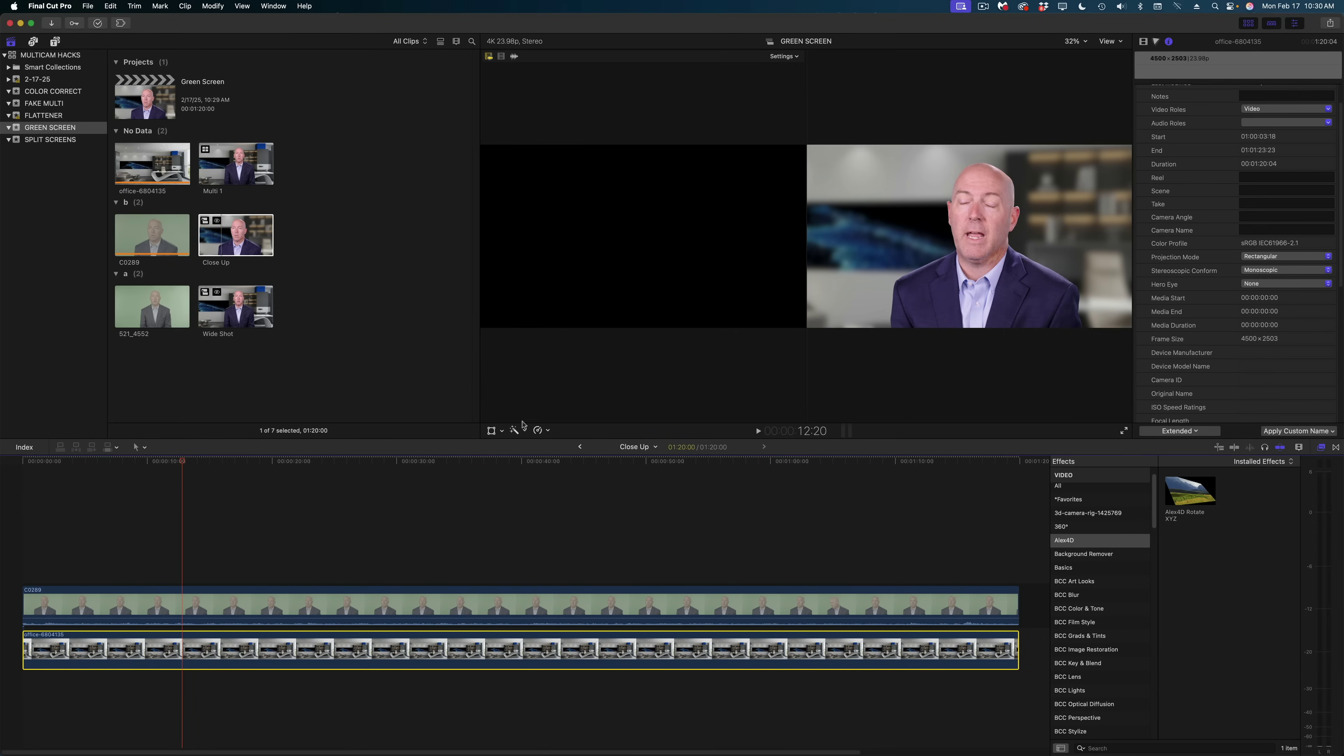
pyautogui.click(491, 431)
pyautogui.moveTo(946, 292); pyautogui.dragTo(953, 286)
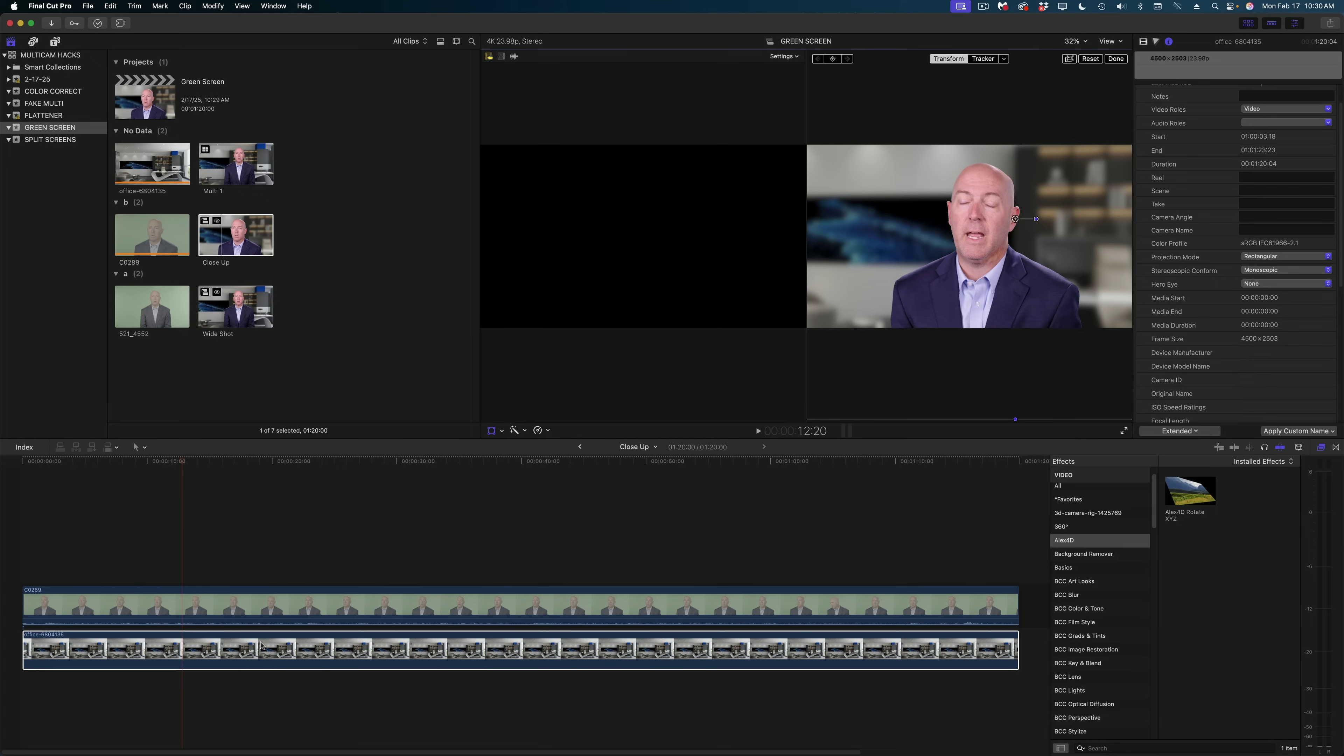
pyautogui.click(579, 447)
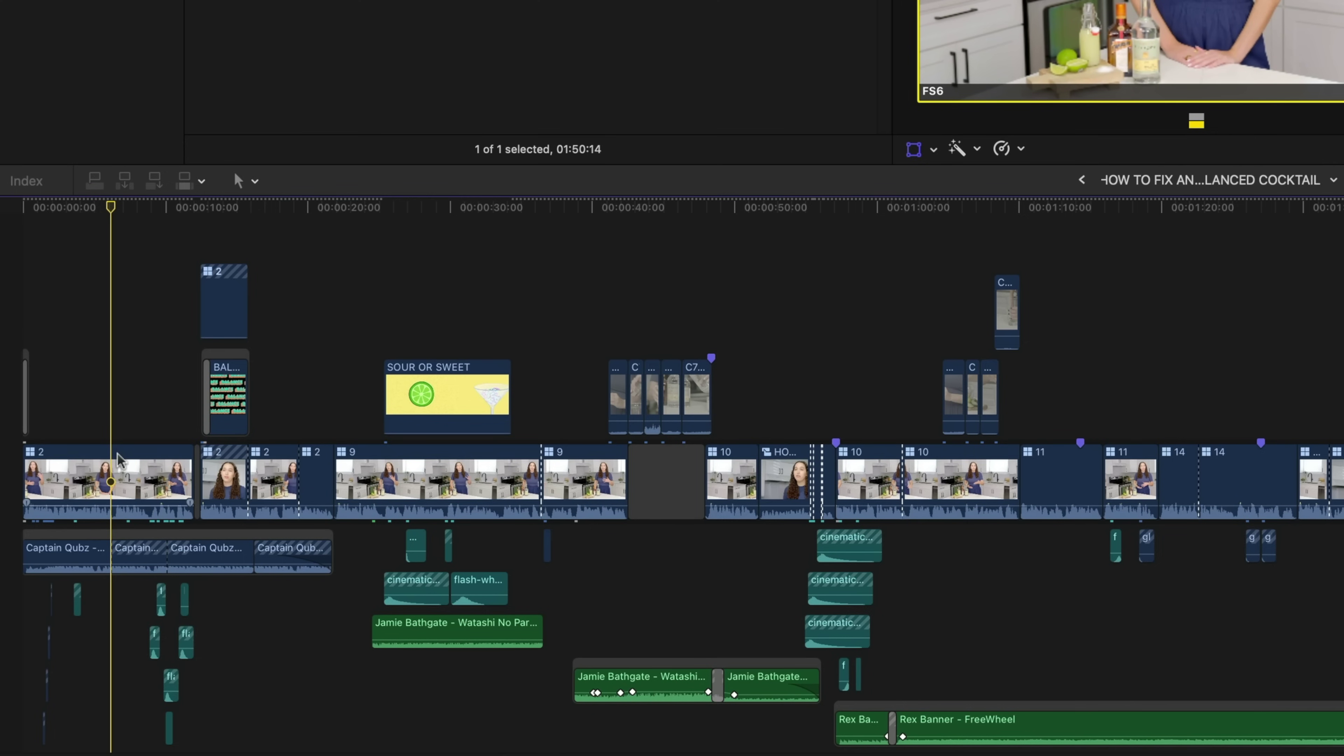
# Open the first multicam clip to view its angles, then return to the cocktail project
pyautogui.click(43, 599)
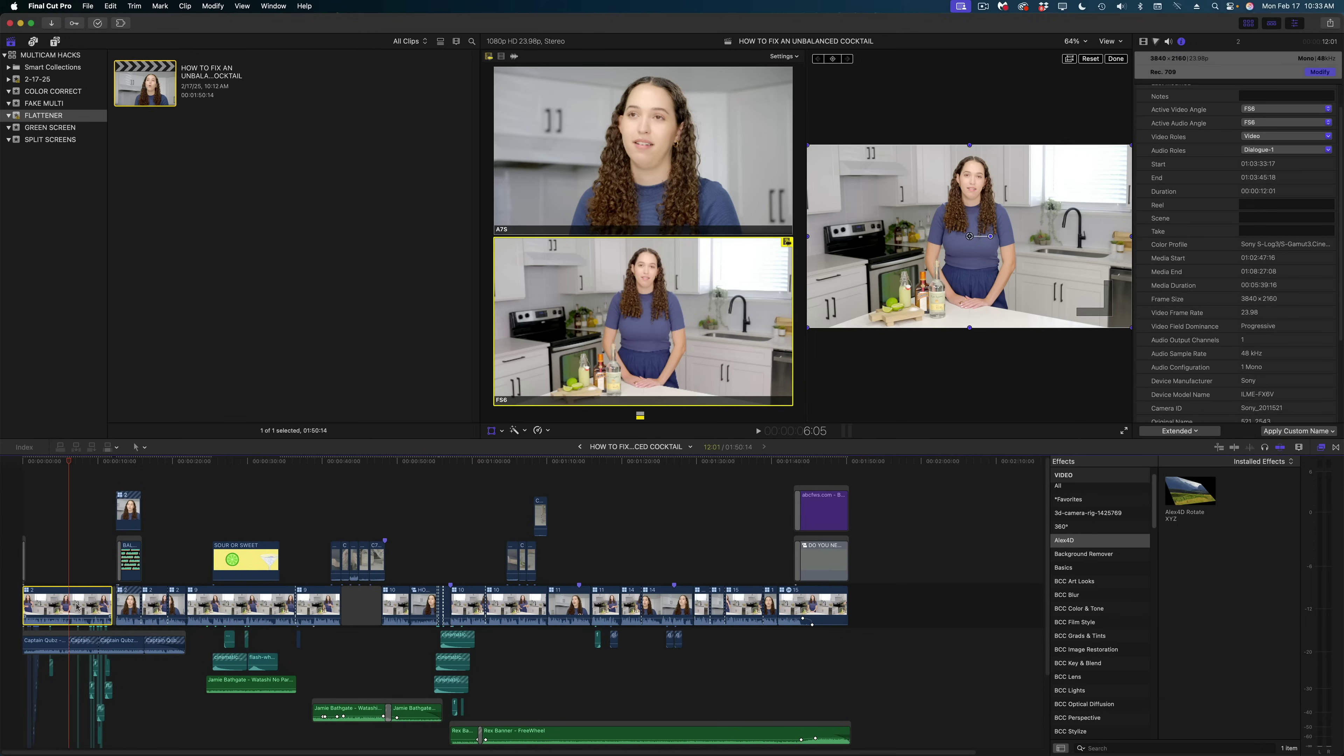
pyautogui.doubleClick(77, 606)
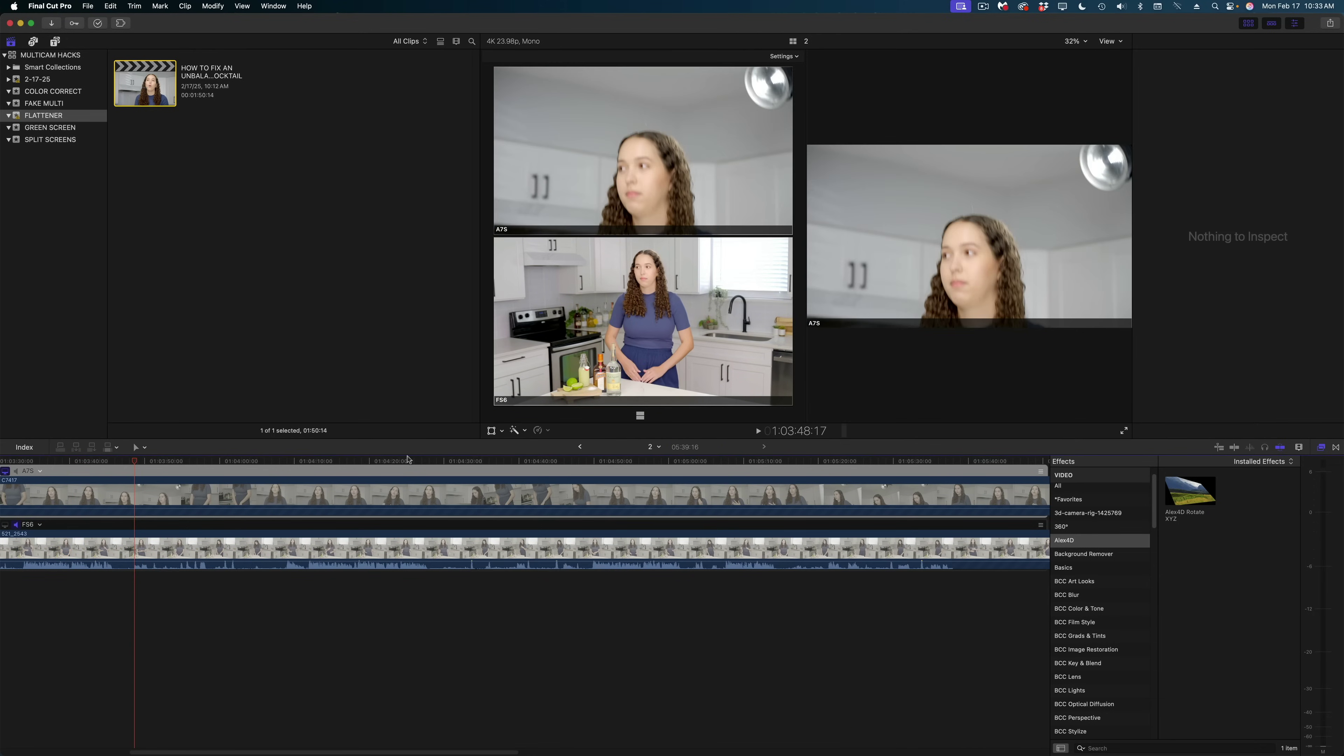
pyautogui.click(579, 446)
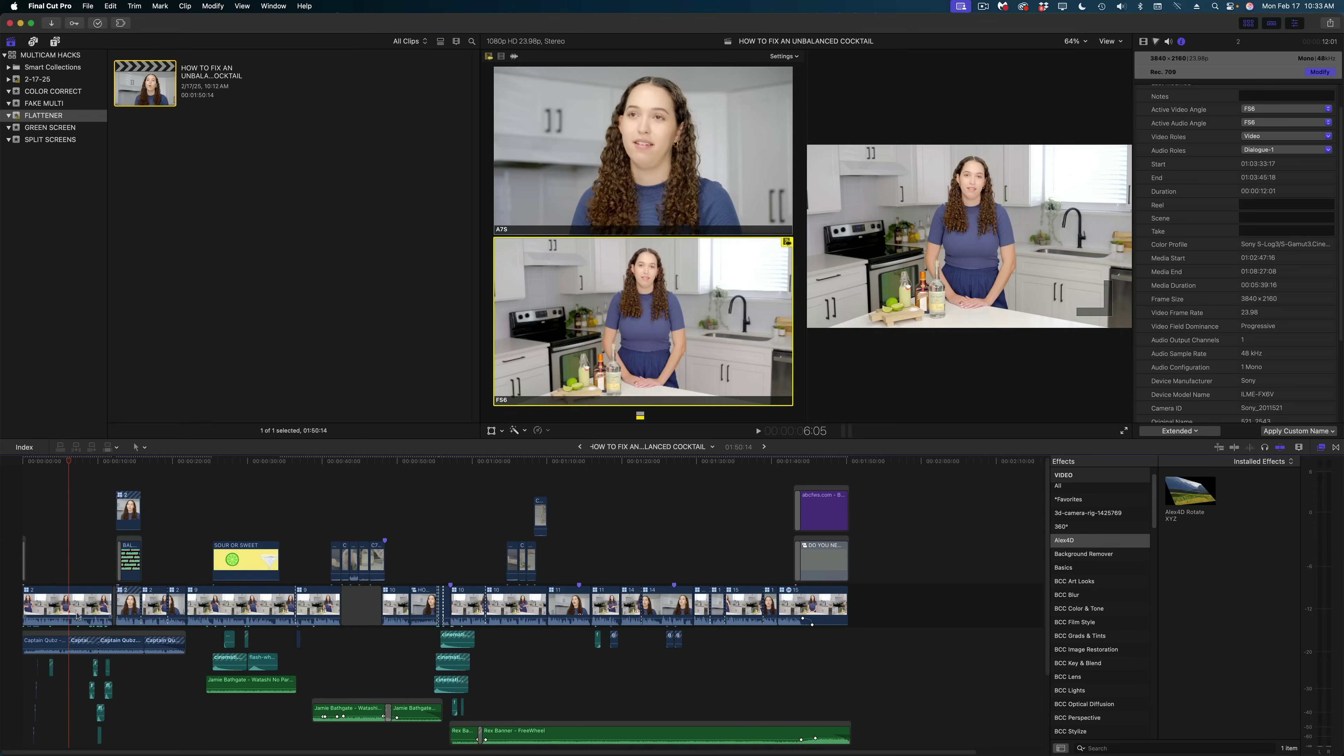
# Reselect the first multicam clip and show its transform and crop settings in the Video Inspector
pyautogui.click(77, 614)
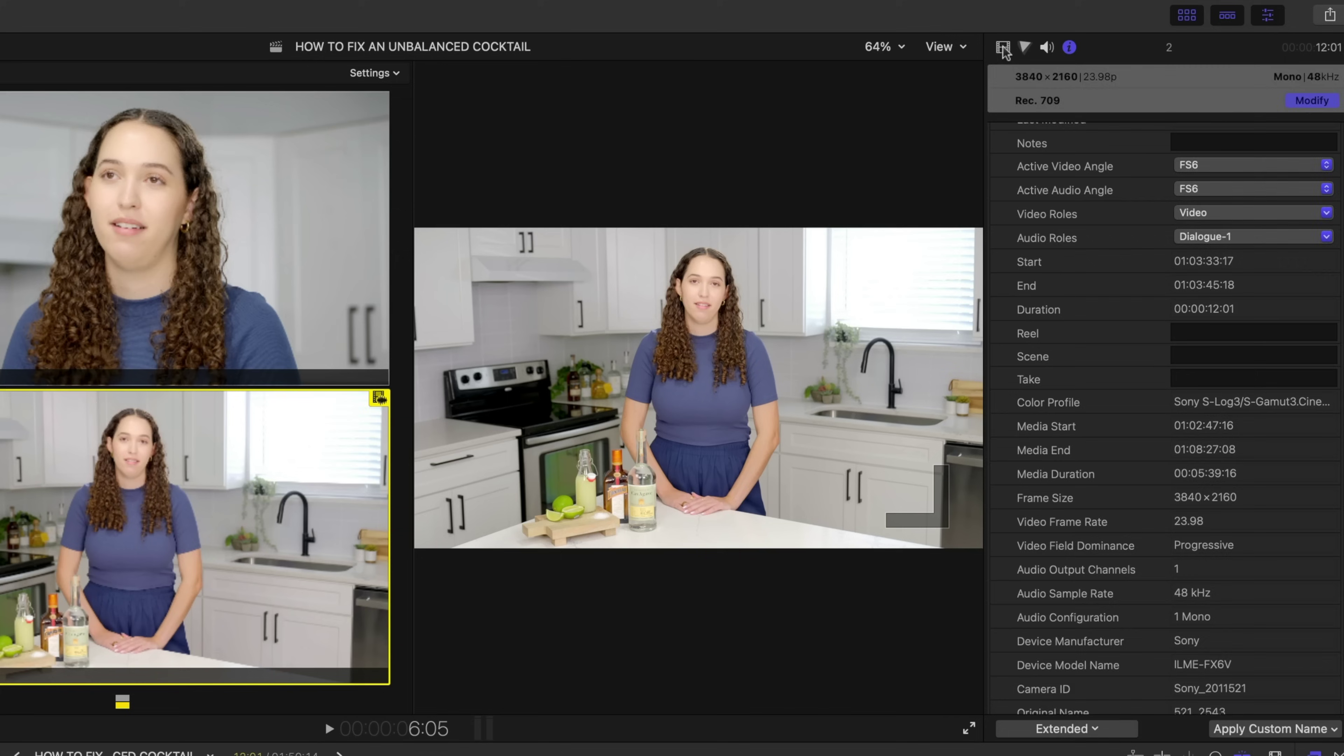
pyautogui.click(1144, 41)
pyautogui.scroll(-5, 1249, 221)
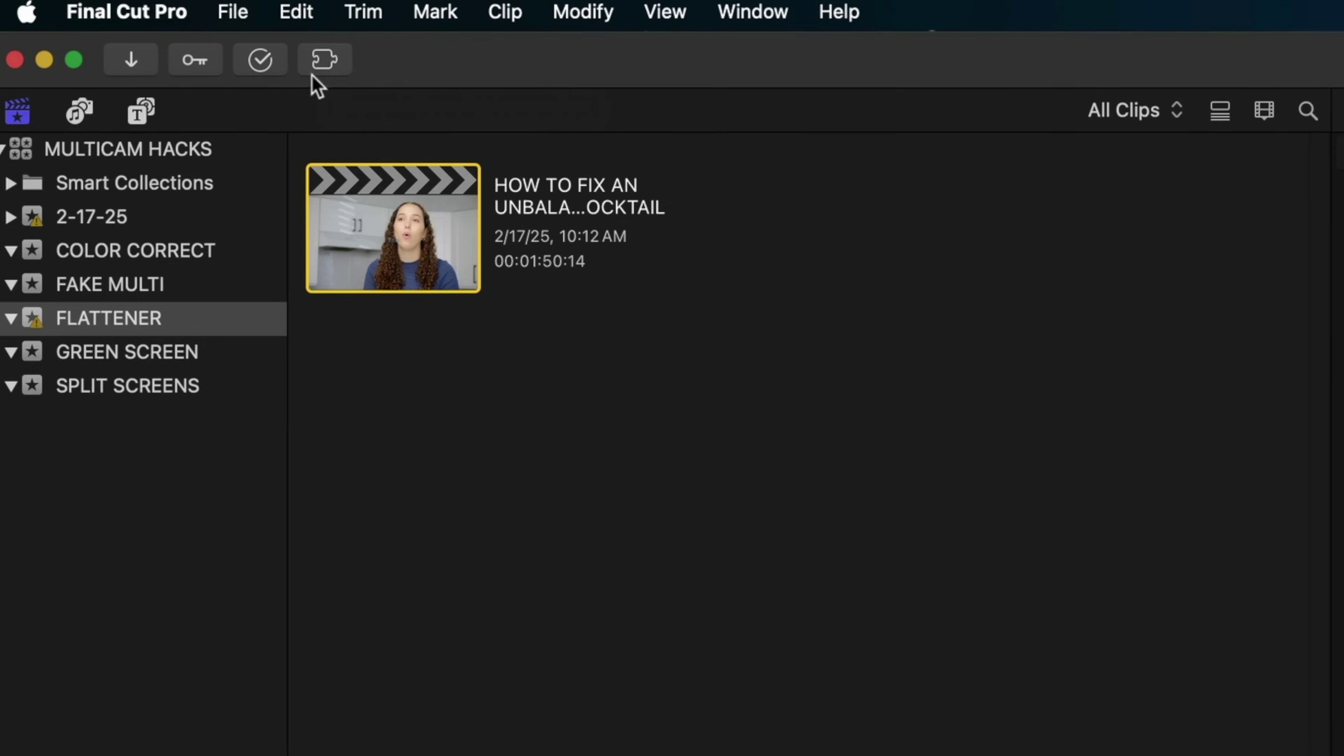
# Launch the Multicam Flattener extension and drop the cocktail project onto it
pyautogui.click(321, 69)
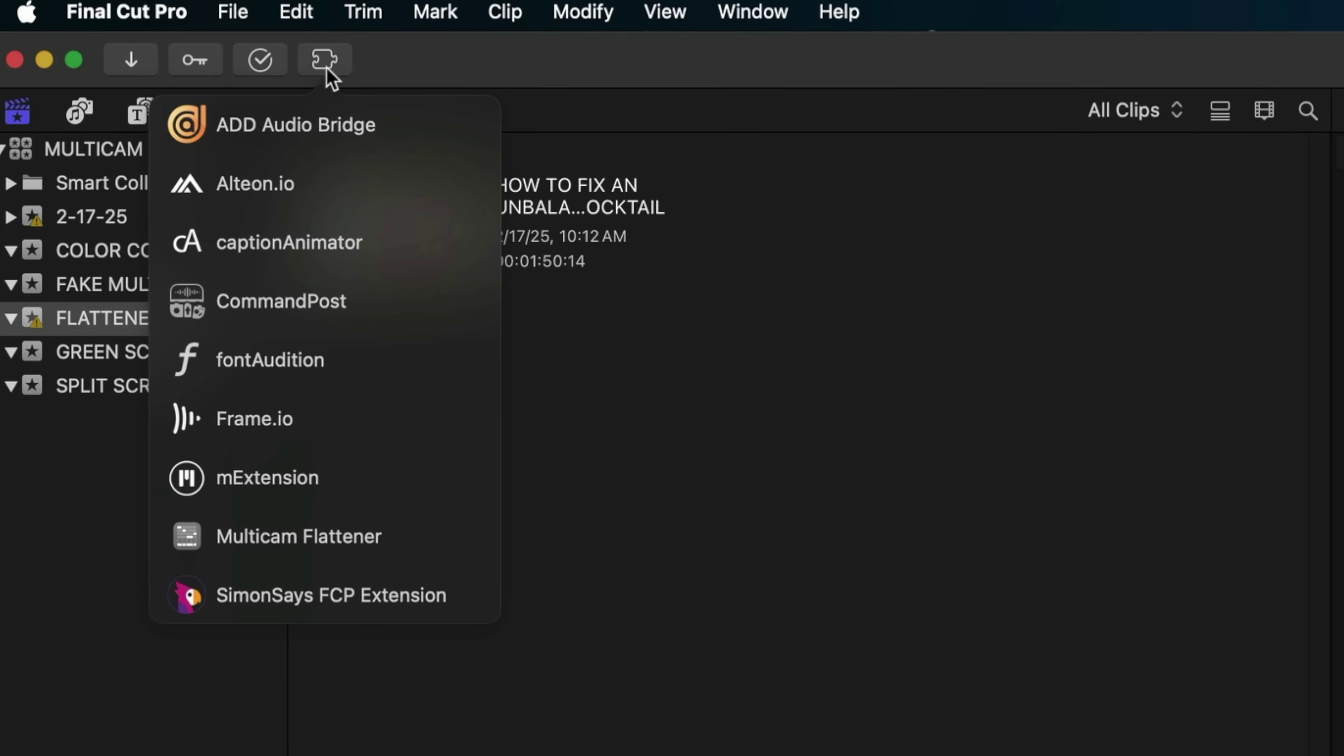
pyautogui.click(333, 537)
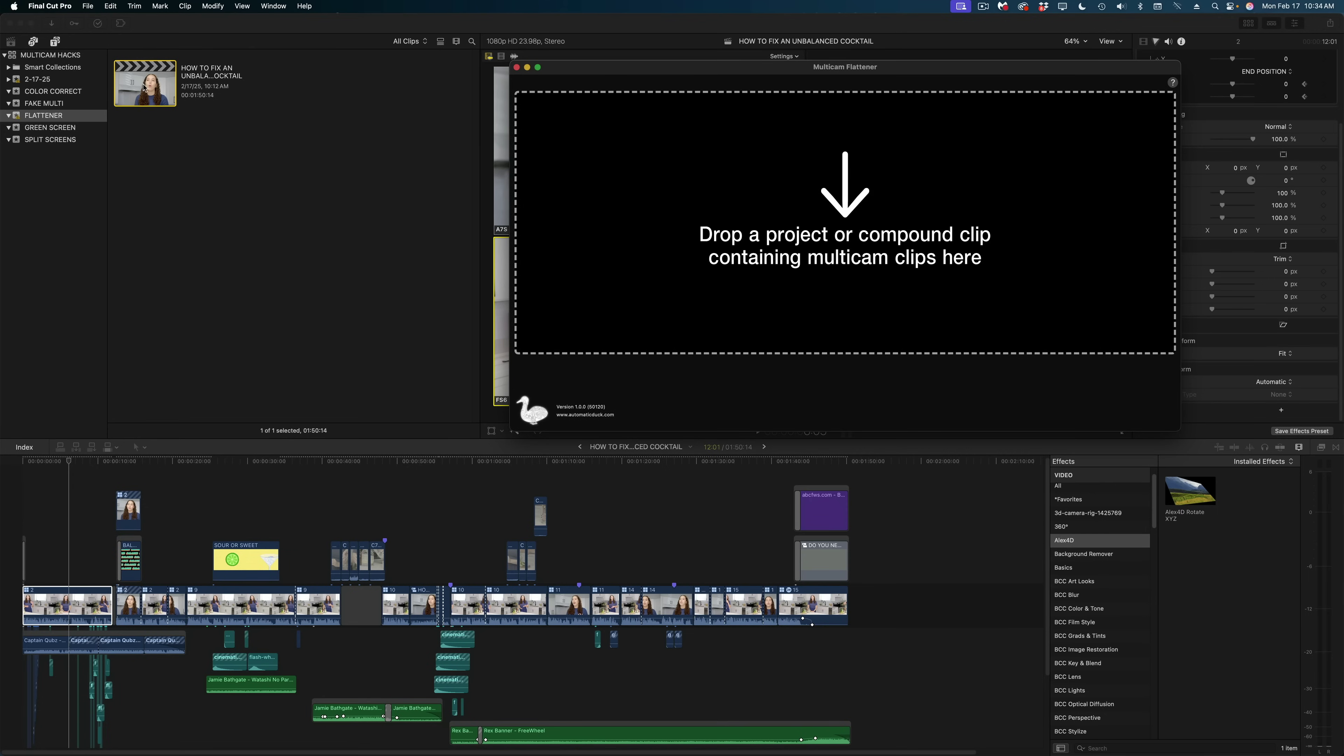
pyautogui.moveTo(145, 82); pyautogui.dragTo(759, 226)
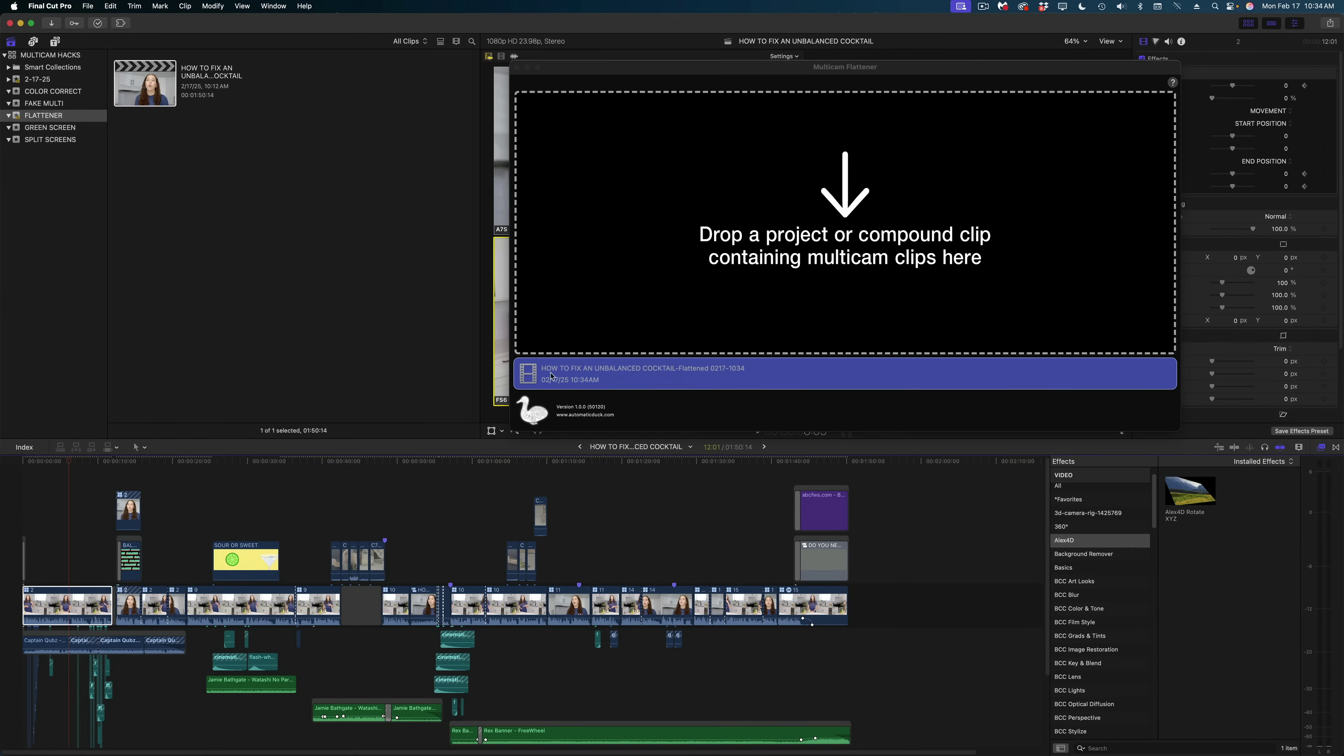
# Bring the flattened project back into the FLATTENER event and select it
pyautogui.moveTo(551, 376); pyautogui.dragTo(308, 226)
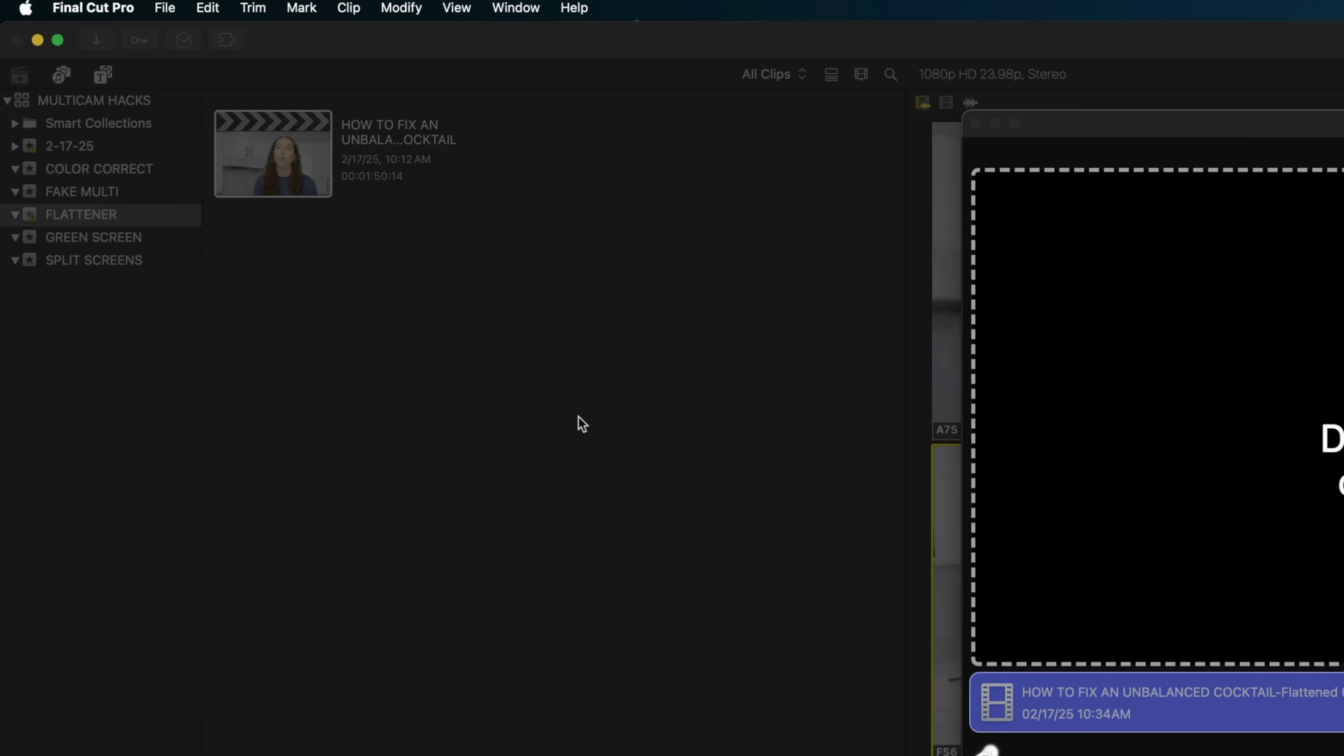
pyautogui.click(582, 423)
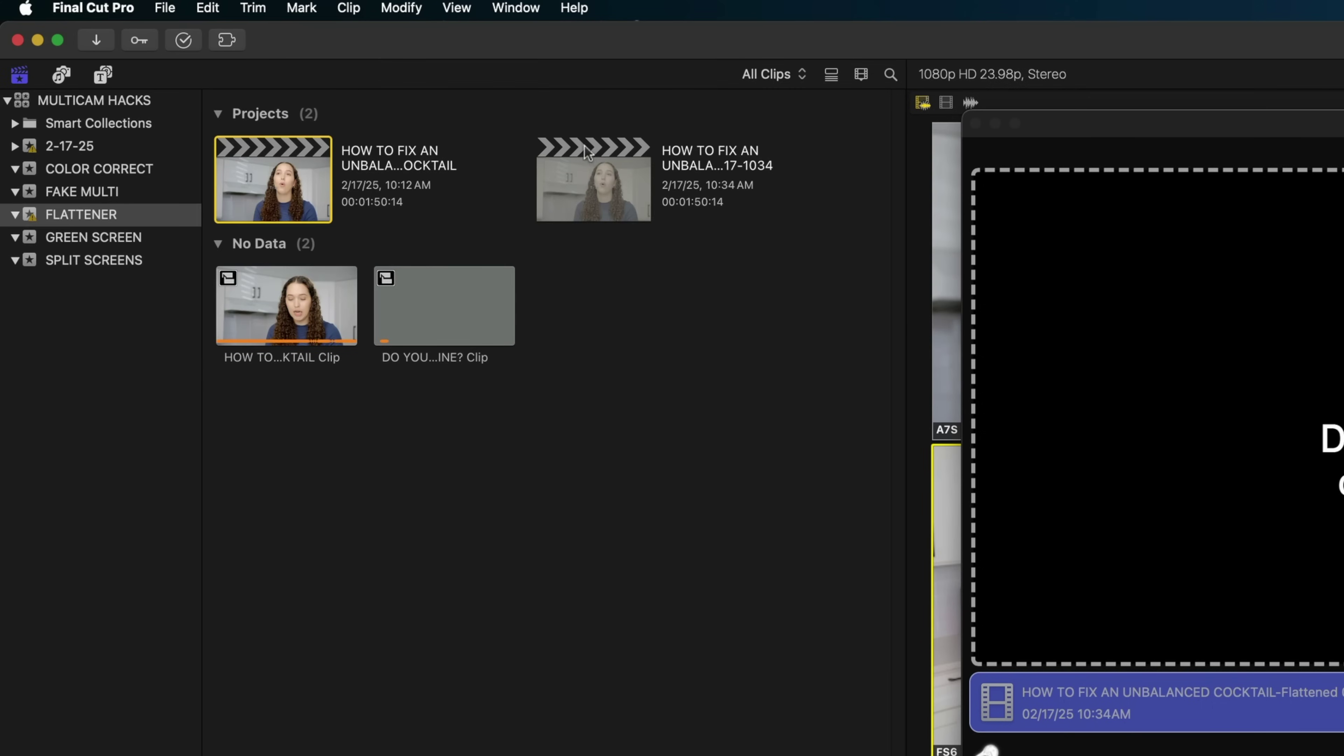
pyautogui.click(587, 169)
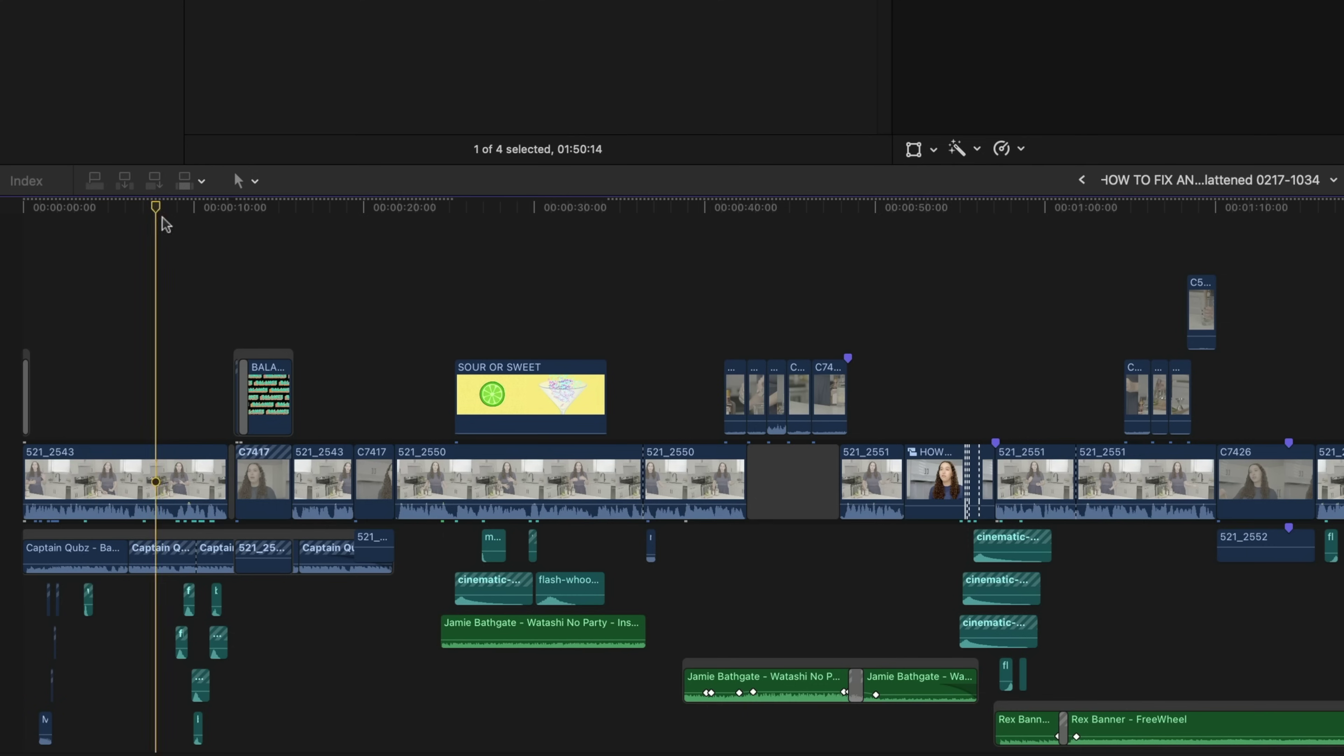
# Skim the flattened project from about 18 seconds to 1:40, with the viewer zoomed to fit
pyautogui.moveTo(165, 225); pyautogui.dragTo(342, 261)
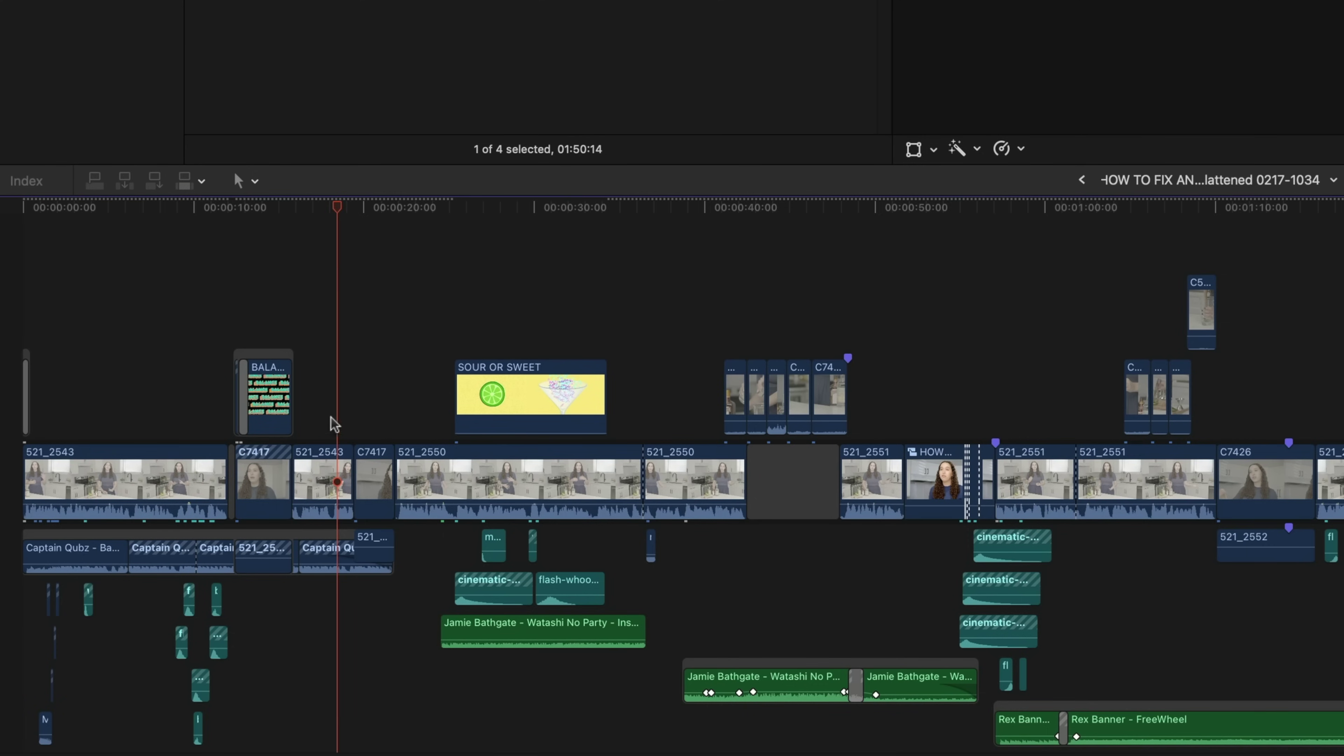
pyautogui.click(329, 485)
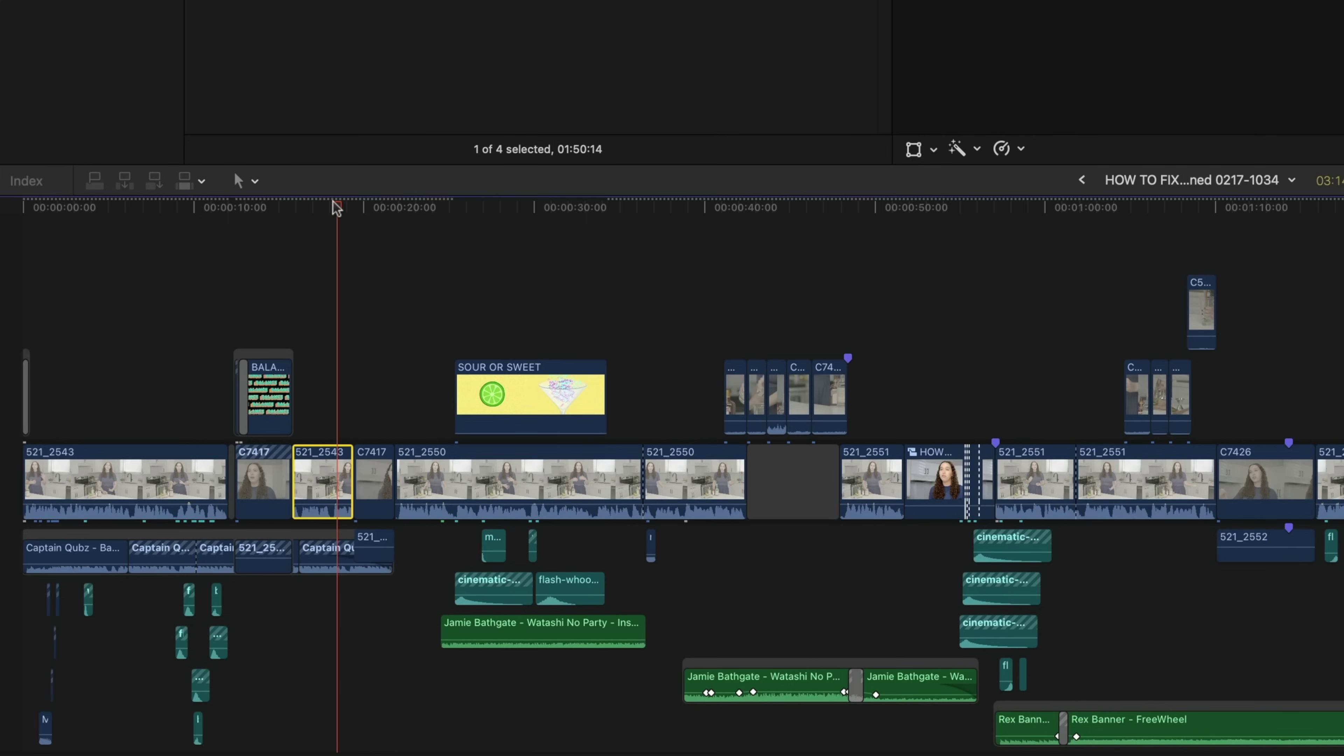
pyautogui.moveTo(337, 205); pyautogui.dragTo(407, 219)
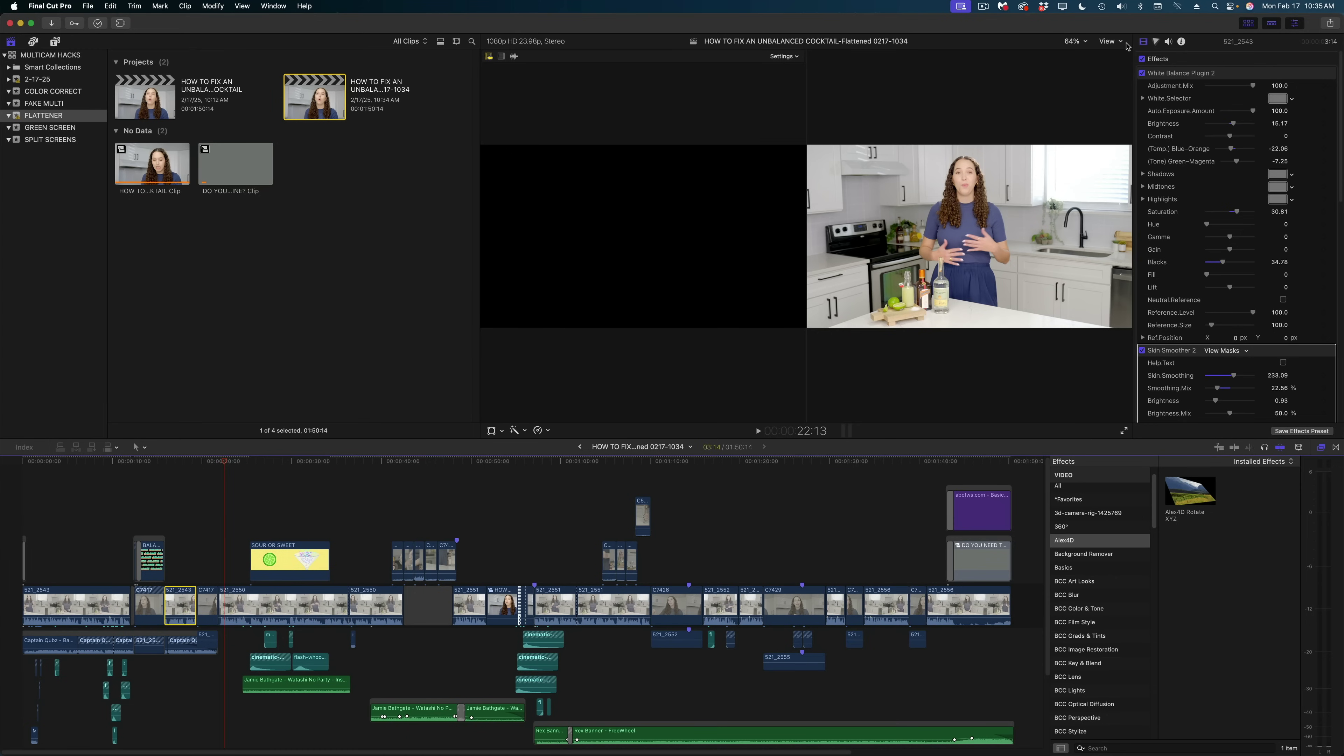
pyautogui.hotkey('shift', 'z')
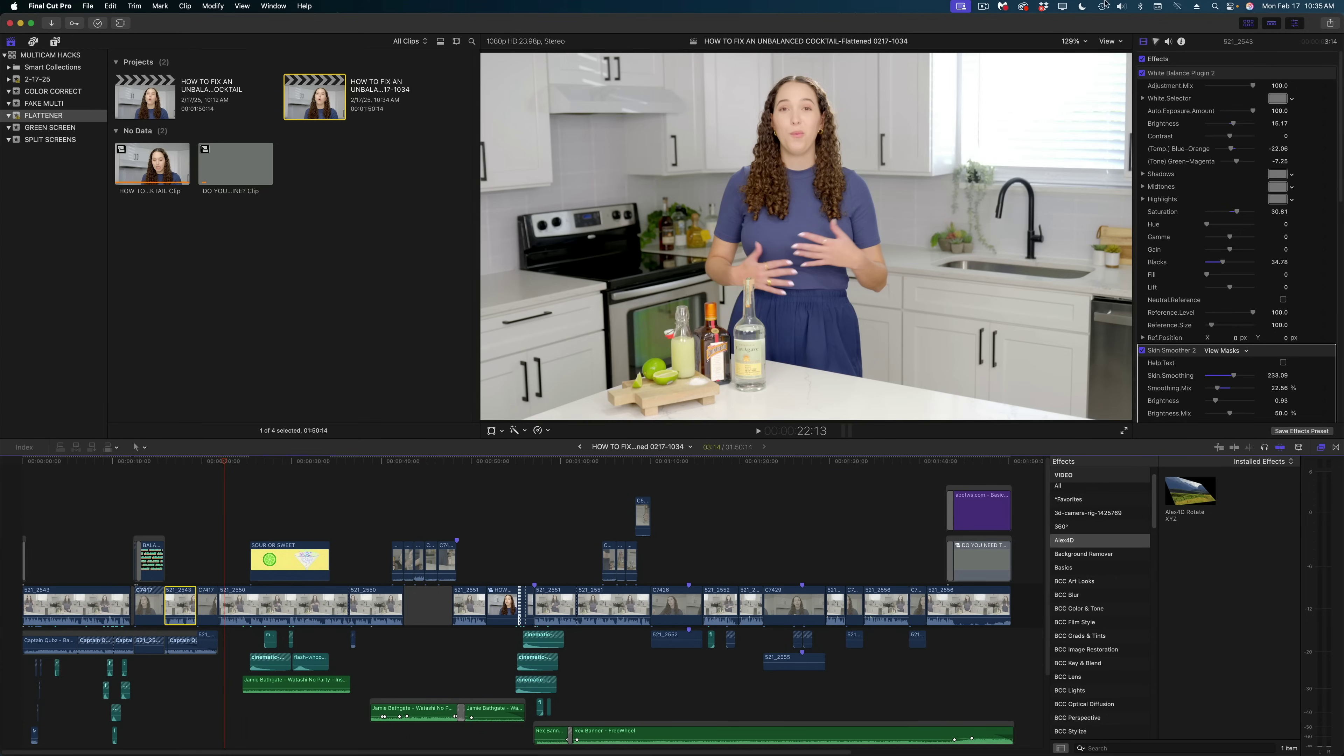
pyautogui.moveTo(351, 466); pyautogui.dragTo(577, 490)
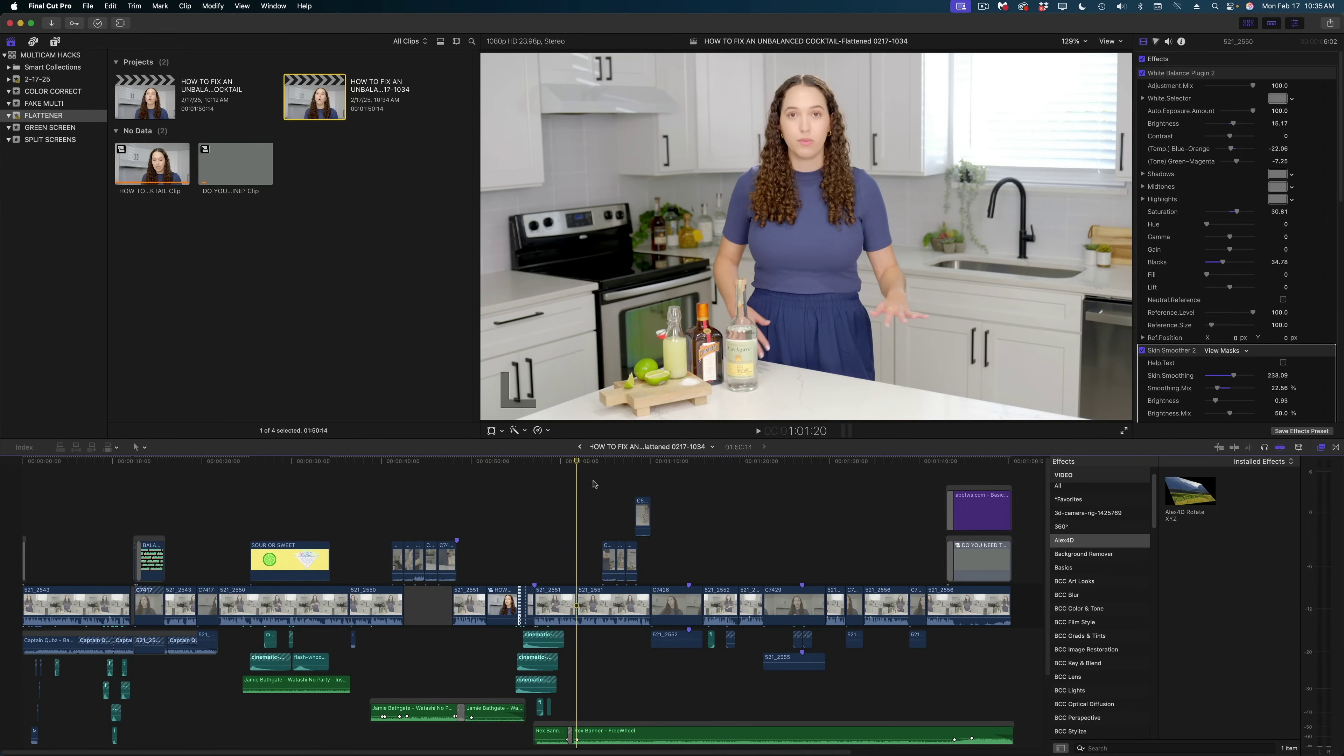
pyautogui.click(690, 466)
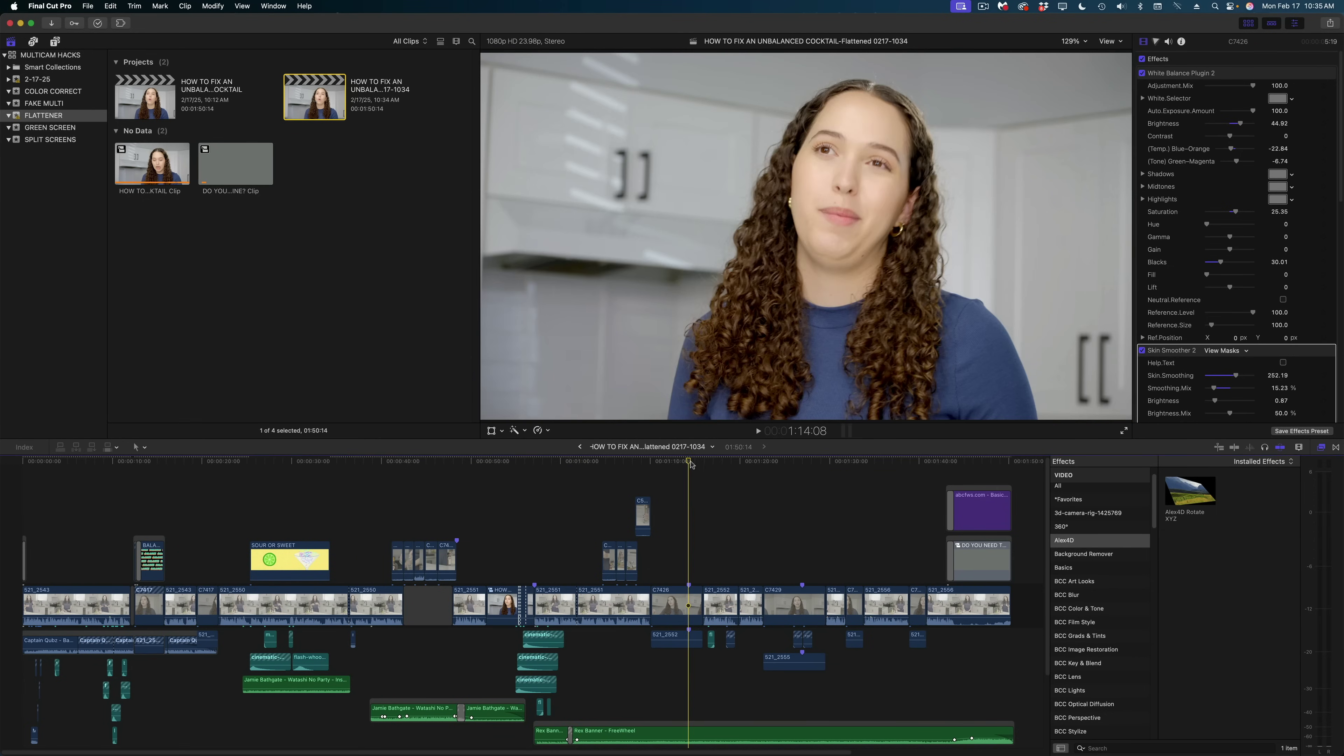
pyautogui.click(710, 461)
pyautogui.moveTo(712, 461); pyautogui.dragTo(935, 484)
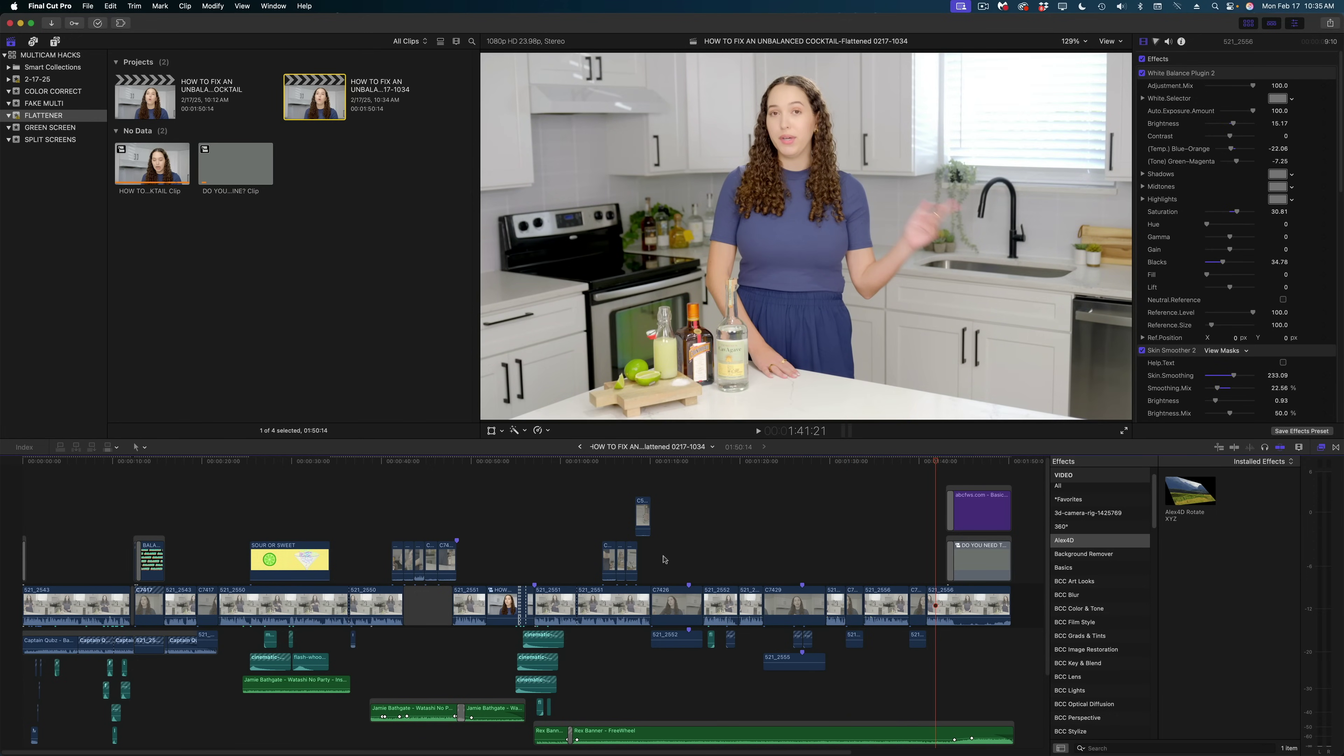
# Show the Video Animation editor for clip 521_2550 and move the playhead to about 39 seconds
pyautogui.click(355, 604)
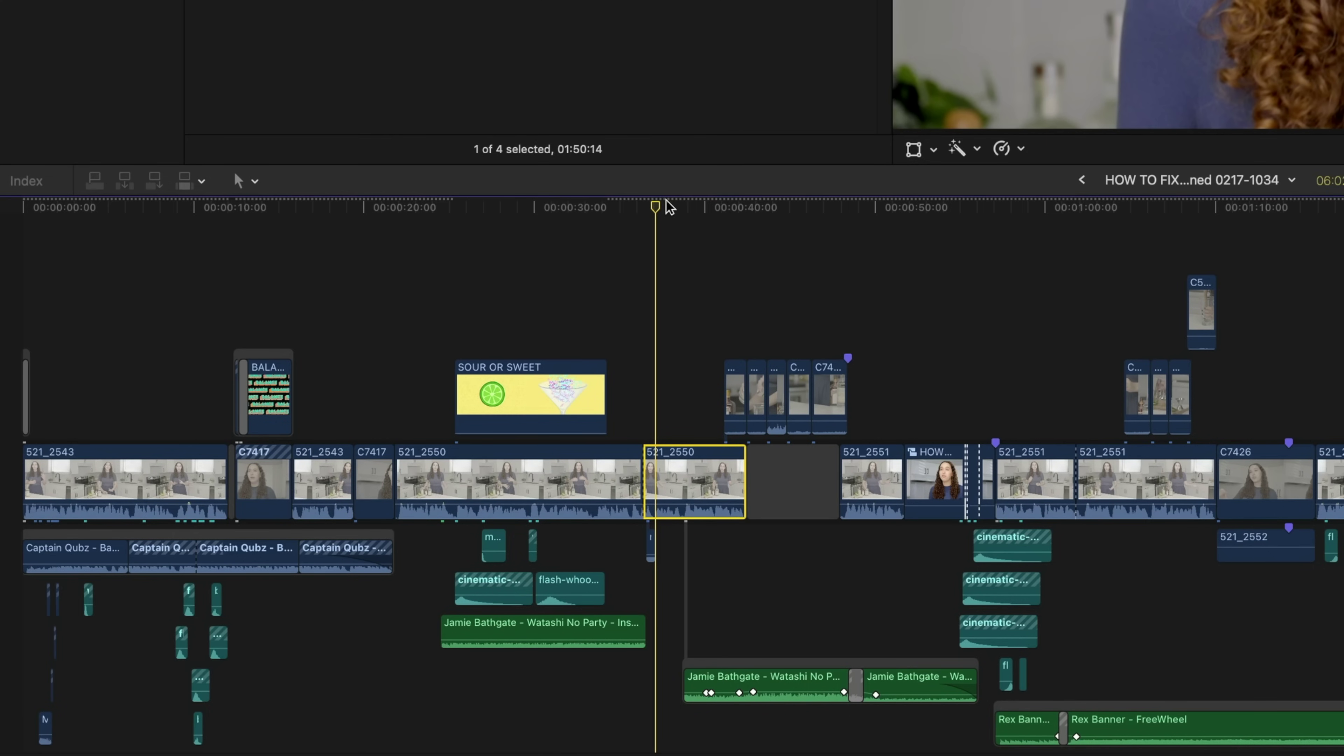
pyautogui.hotkey('ctrl', 'v')
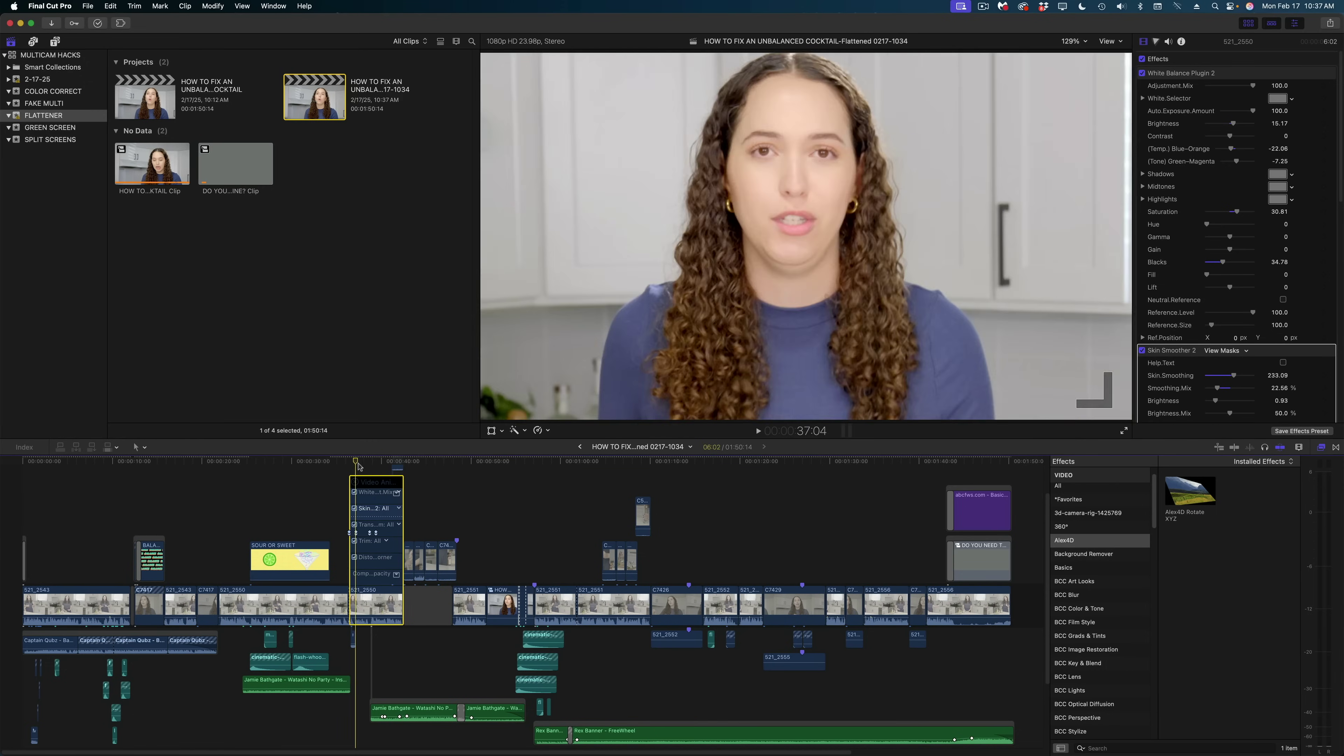
pyautogui.click(376, 466)
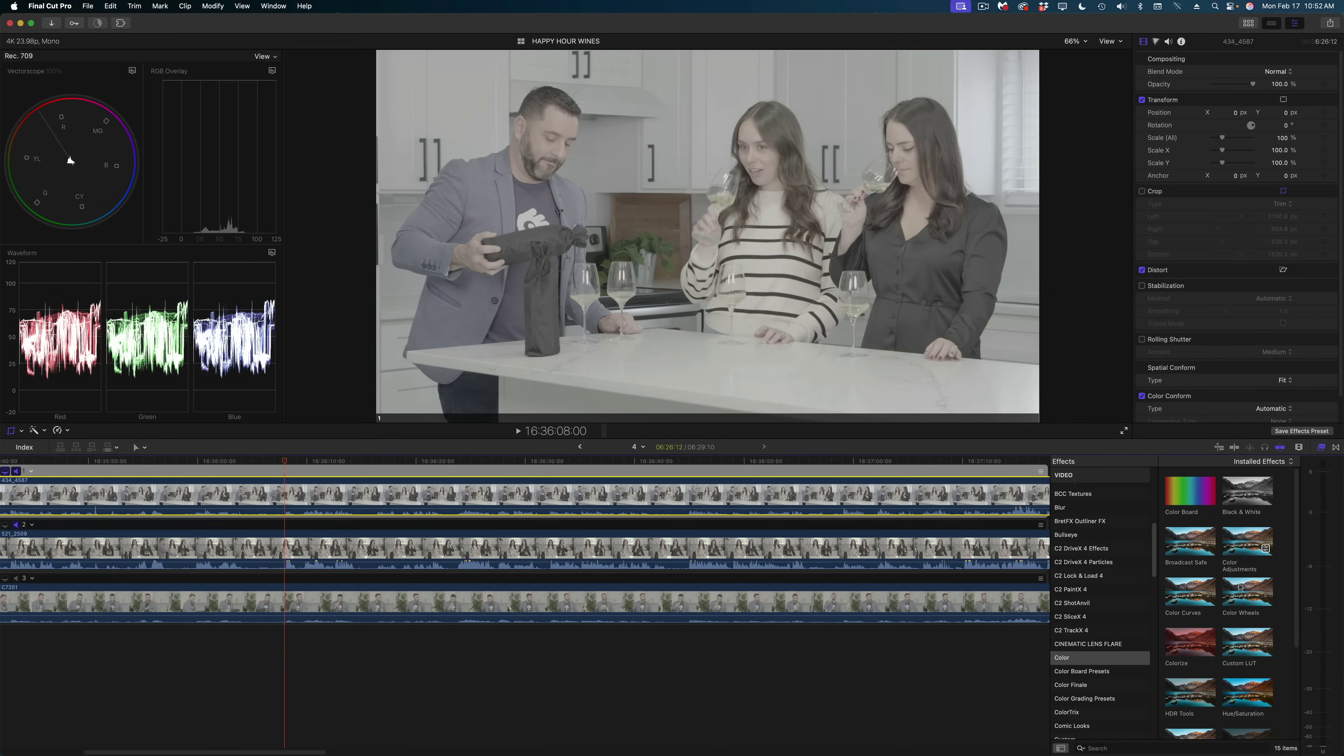
# Apply a Custom LUT with the SLog3 to LC-709 conversion to the 434_4587 angle
pyautogui.moveTo(1247, 640); pyautogui.dragTo(895, 490)
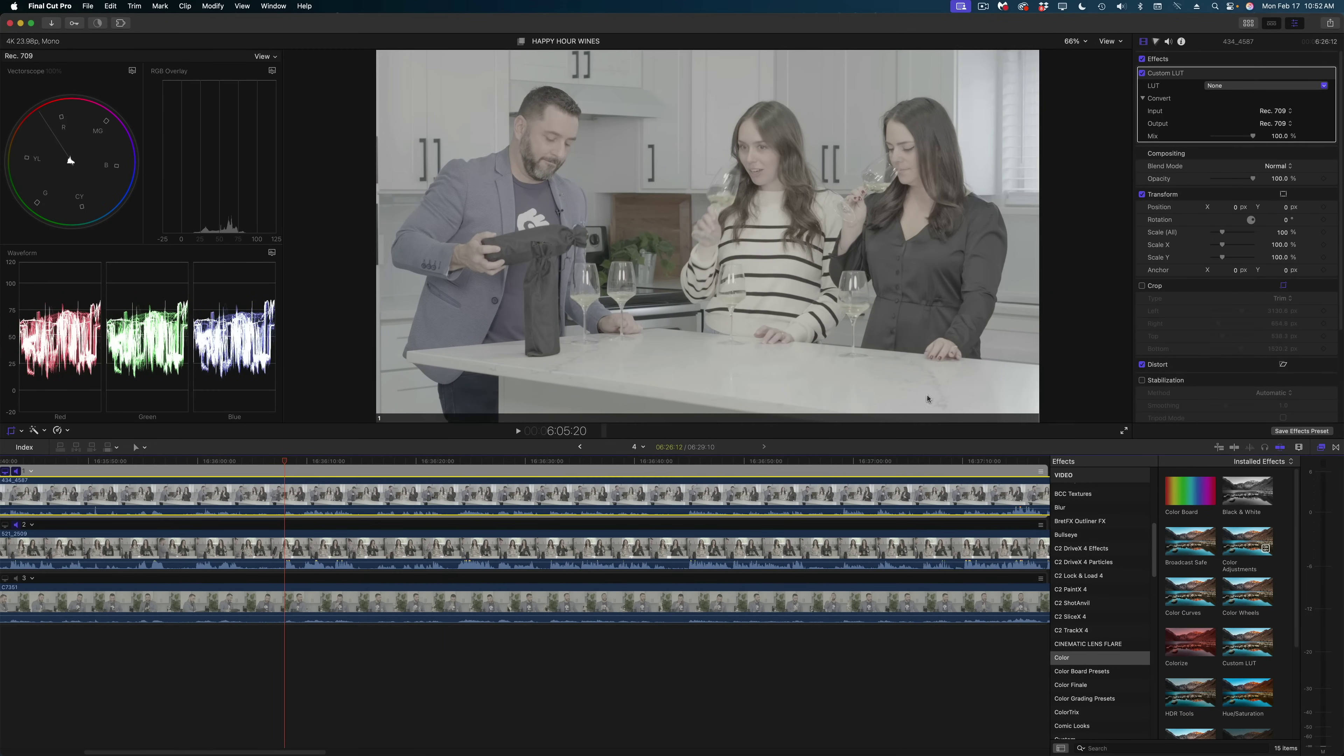
pyautogui.click(1243, 86)
pyautogui.click(1241, 149)
# Raise the Color Adjustments 1 saturation to about 16
pyautogui.click(1156, 42)
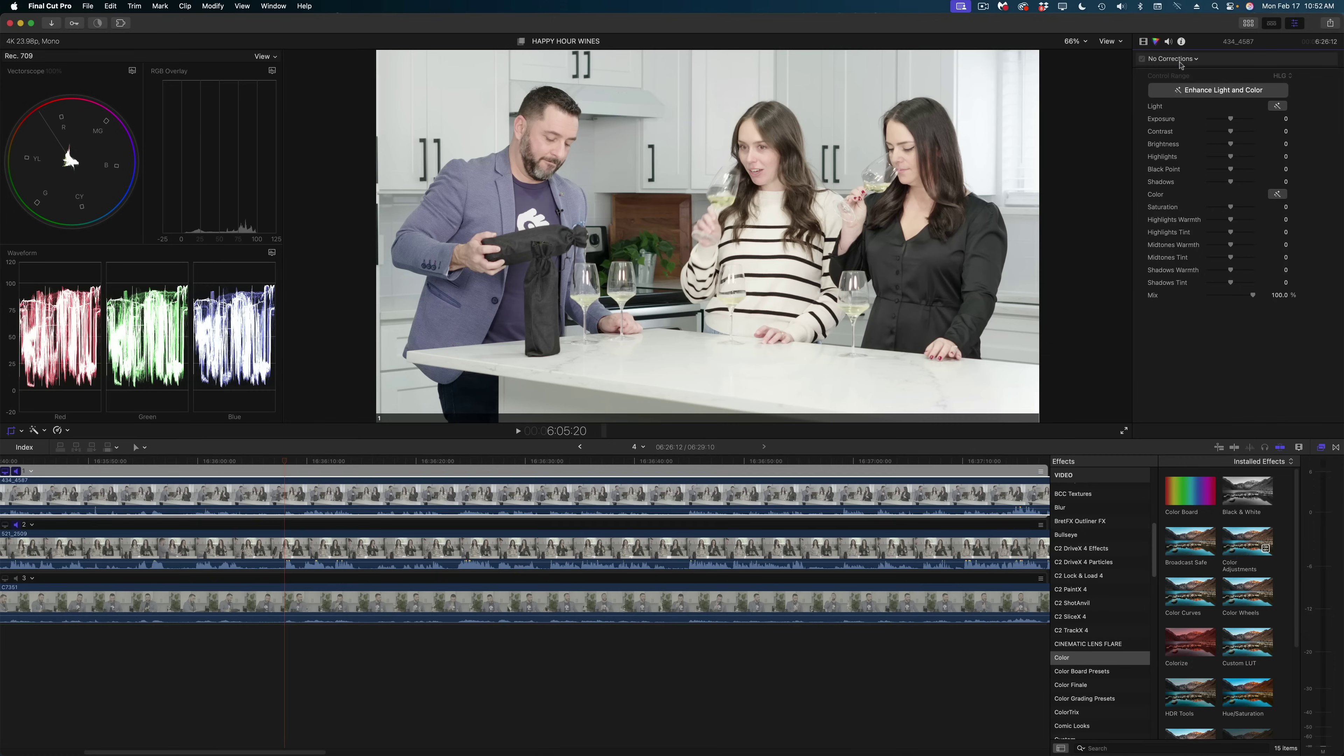
pyautogui.click(1144, 41)
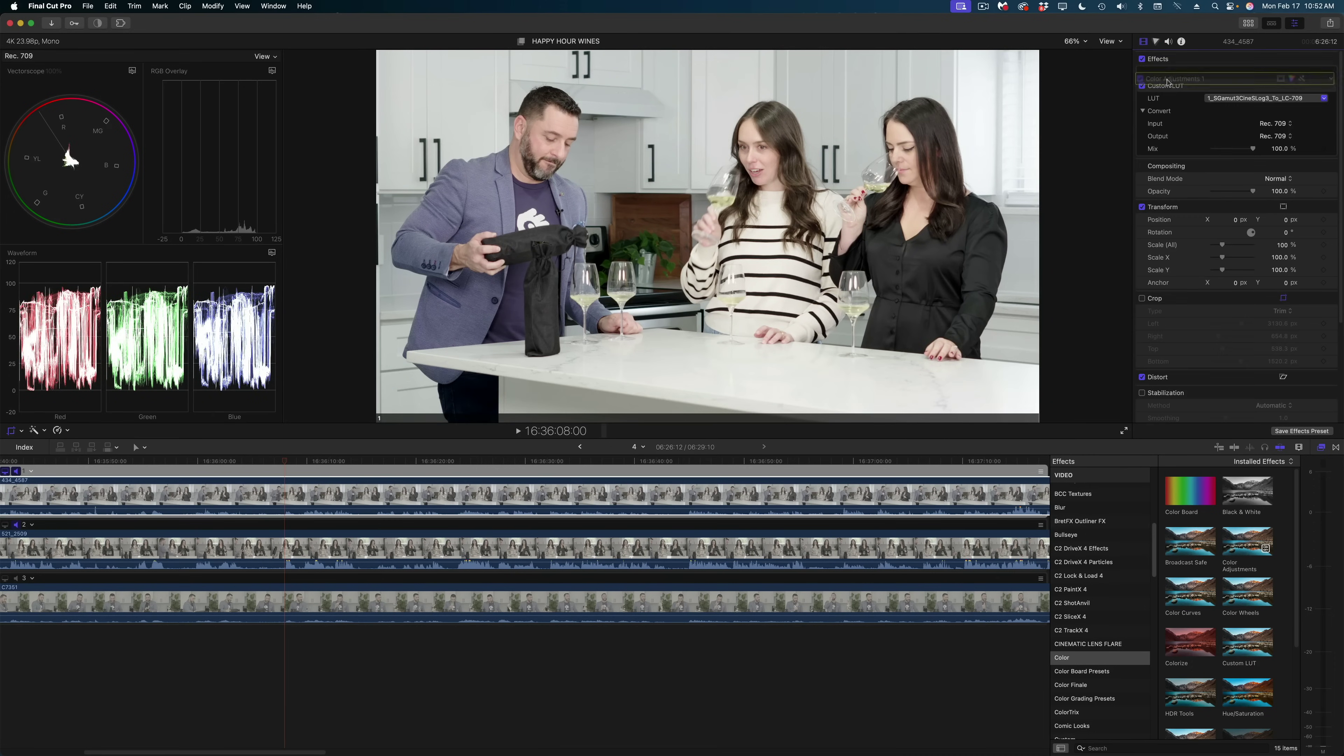
pyautogui.click(1293, 72)
pyautogui.moveTo(1231, 207); pyautogui.dragTo(1234, 208)
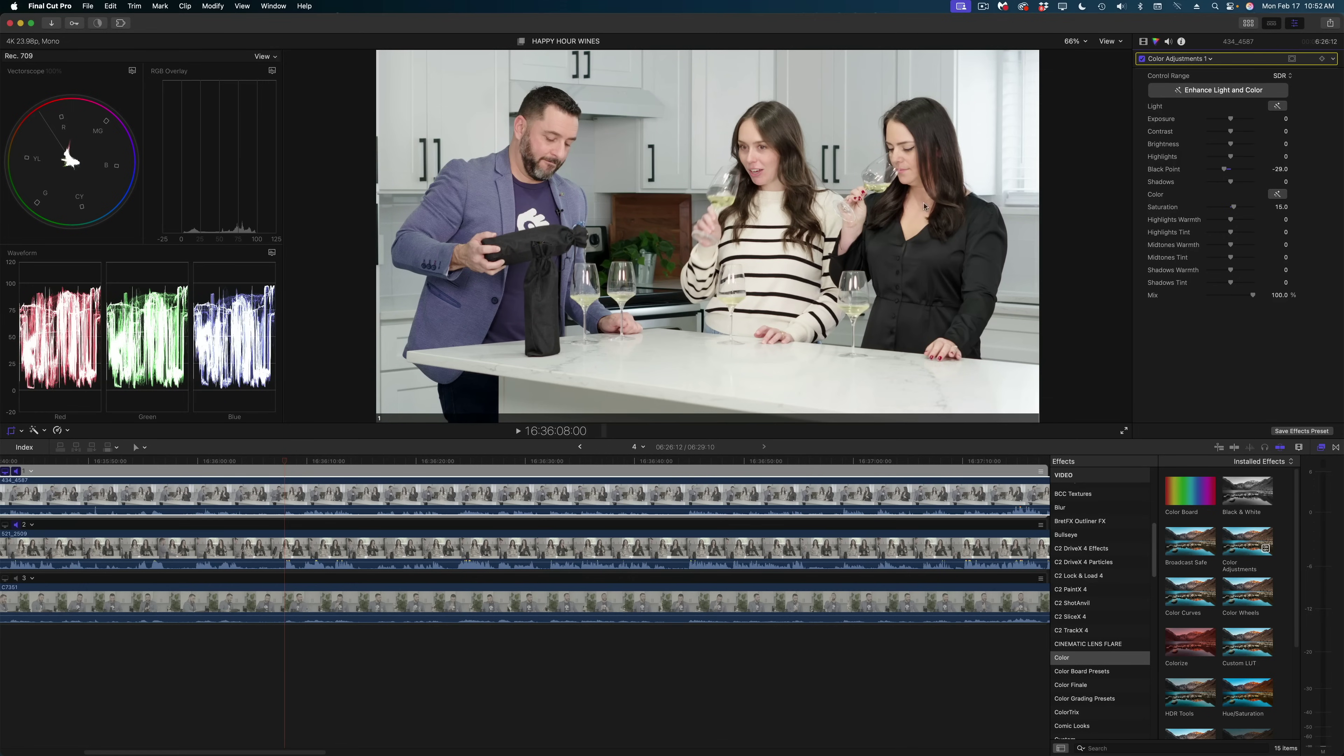
pyautogui.click(1143, 41)
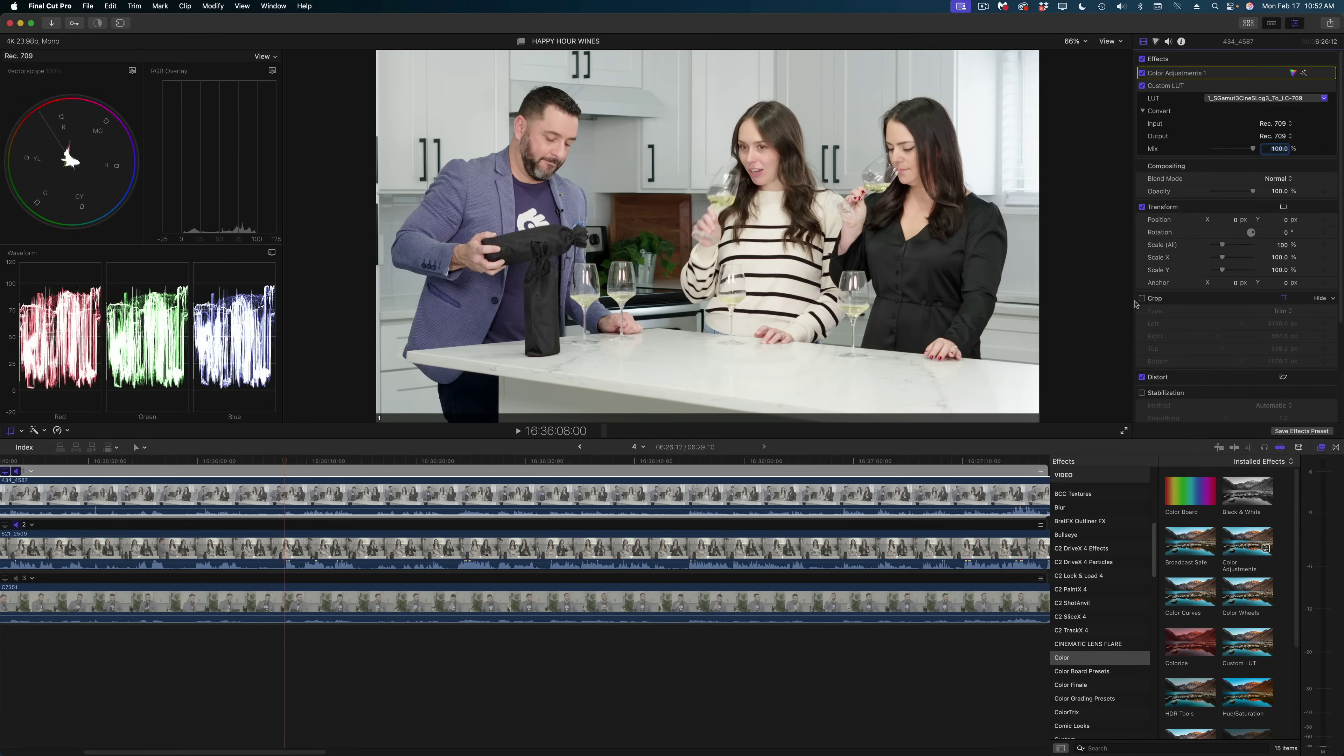
# Try an on-screen crop shifted up and left, then turn cropping off and scrub to 16:36:24
pyautogui.click(1142, 299)
pyautogui.hotkey('shift', 'c')
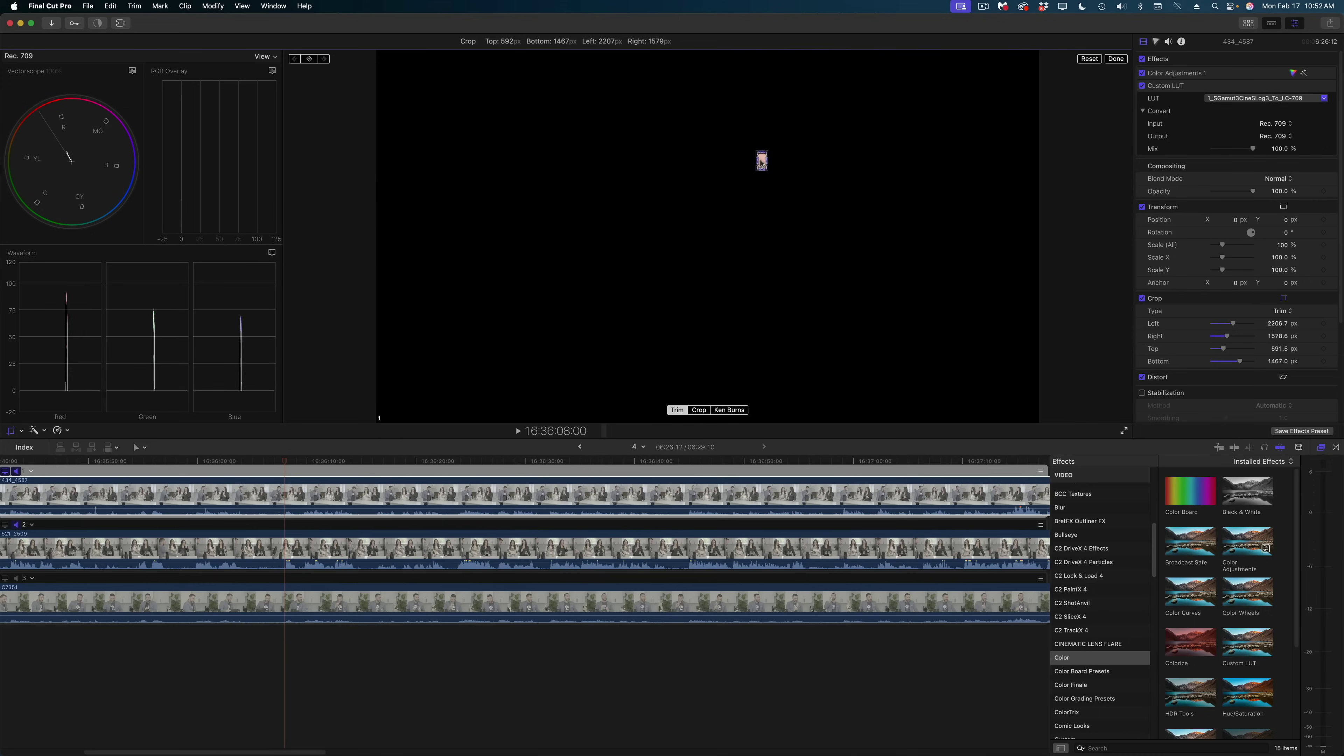
pyautogui.moveTo(680, 154); pyautogui.dragTo(546, 147)
pyautogui.press('Return')
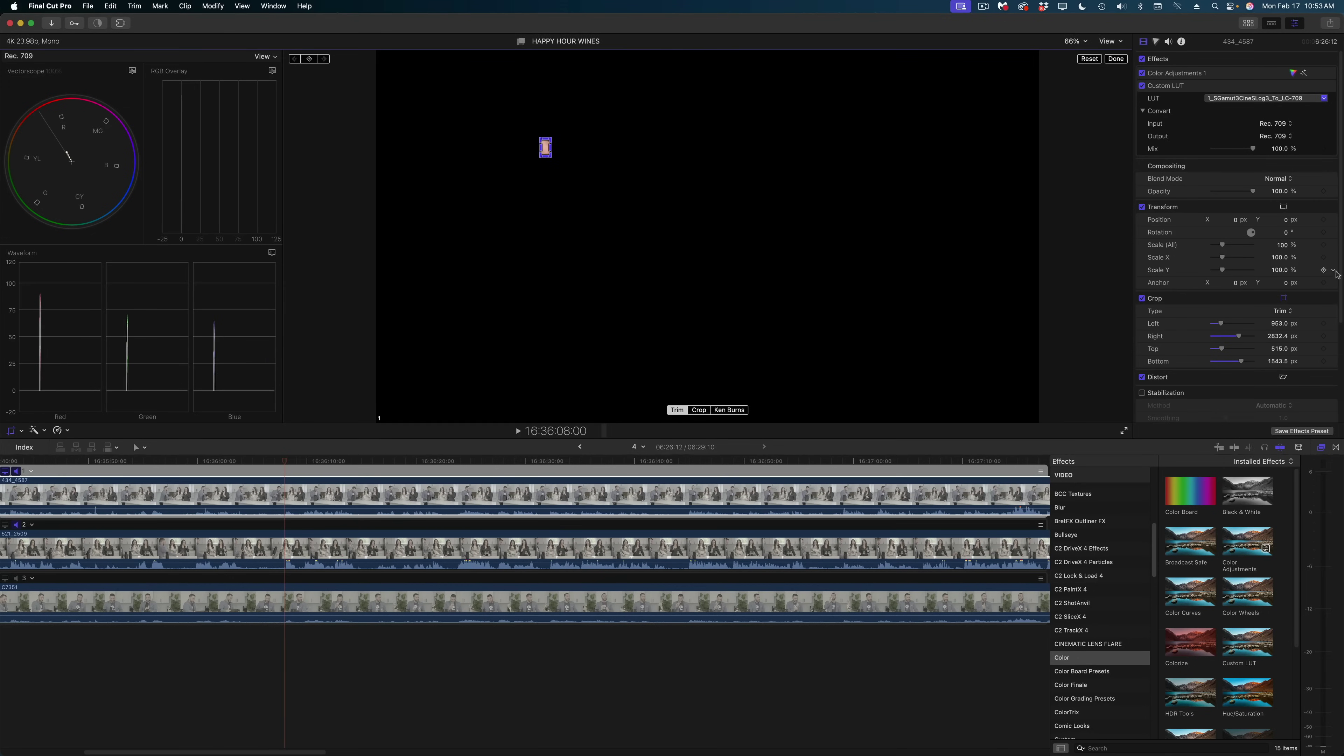
pyautogui.click(1142, 298)
pyautogui.moveTo(285, 459); pyautogui.dragTo(564, 475)
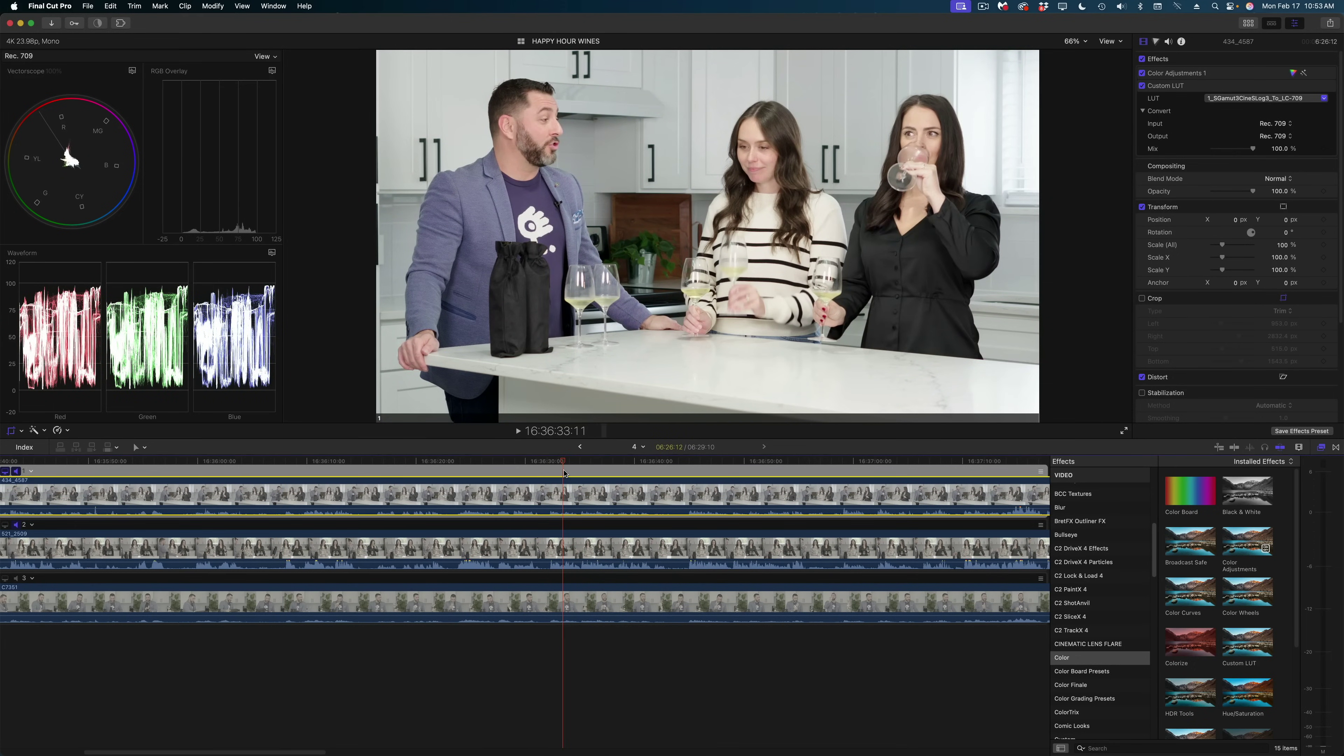
# Show the three HAPPY HOUR WINES angles with Shift-Command-7, open the Comparison Viewer, then Window workspace options
pyautogui.press('super+shift+7')
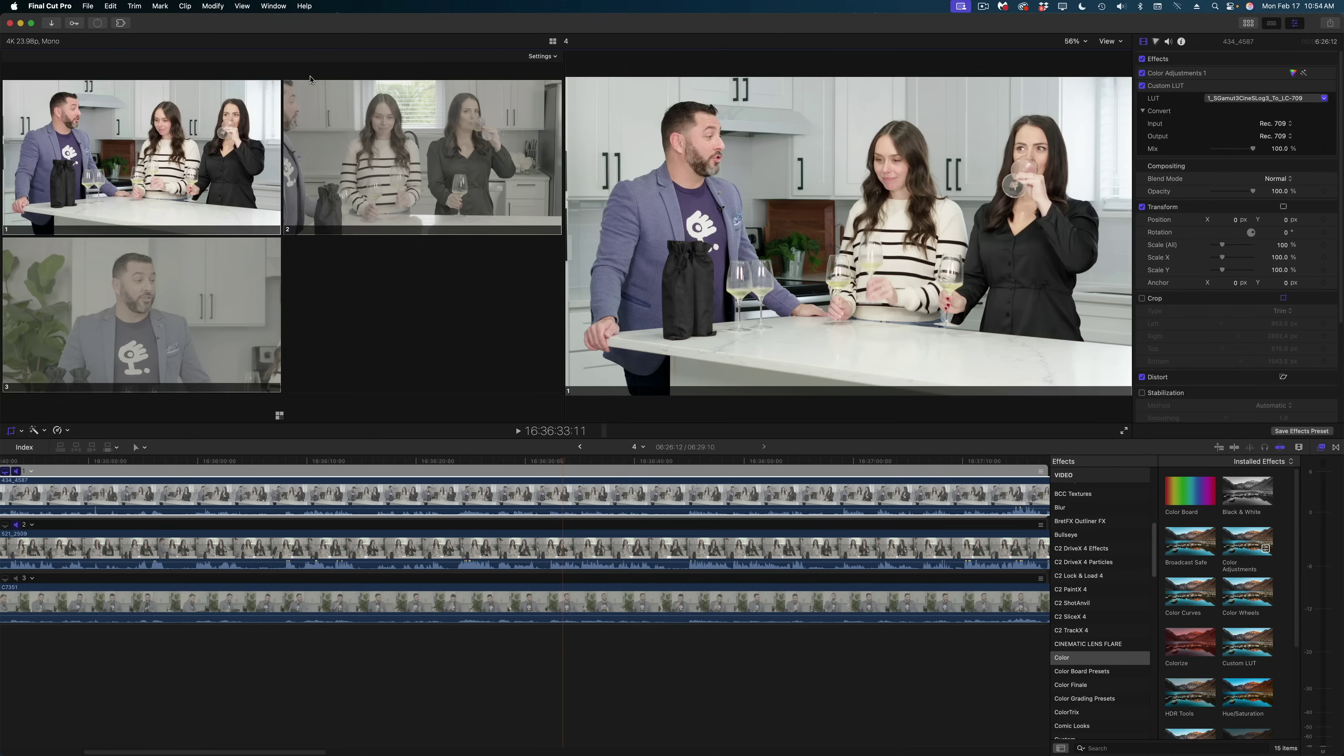
pyautogui.press('ctrl+super+6')
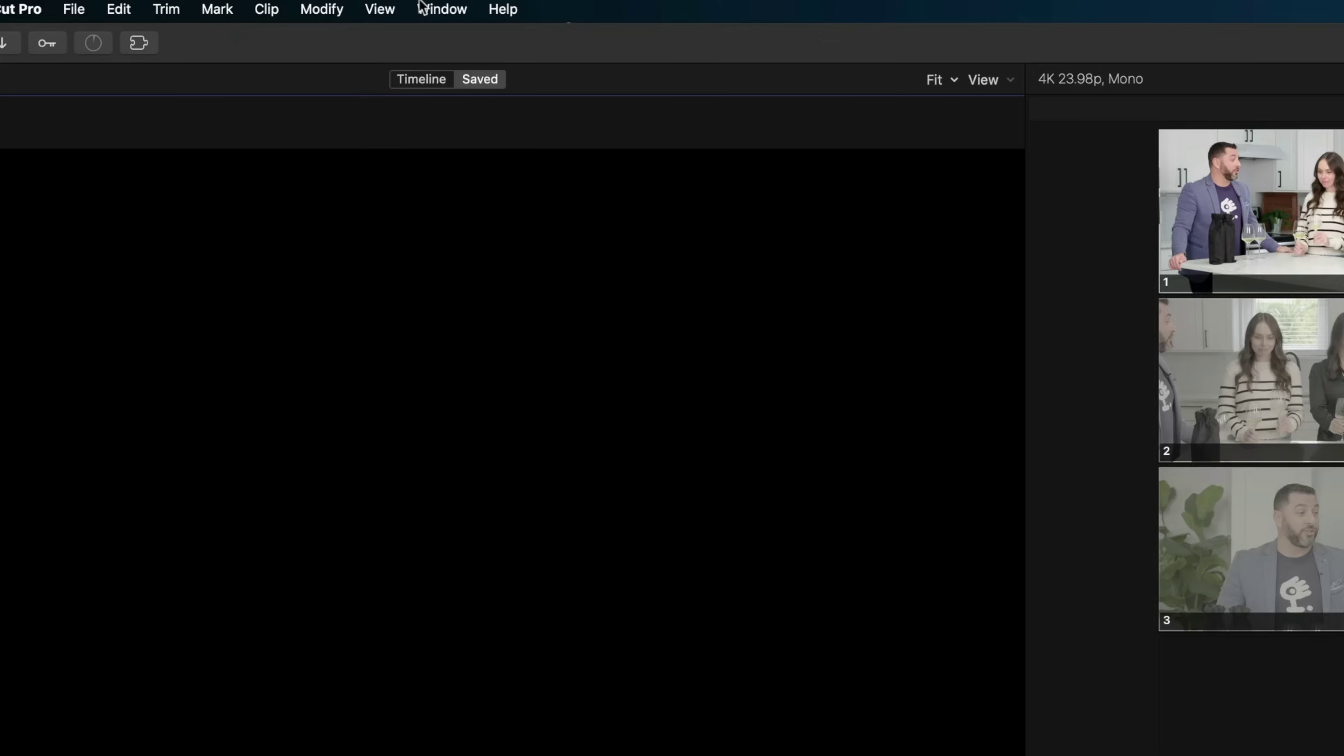
pyautogui.click(566, 12)
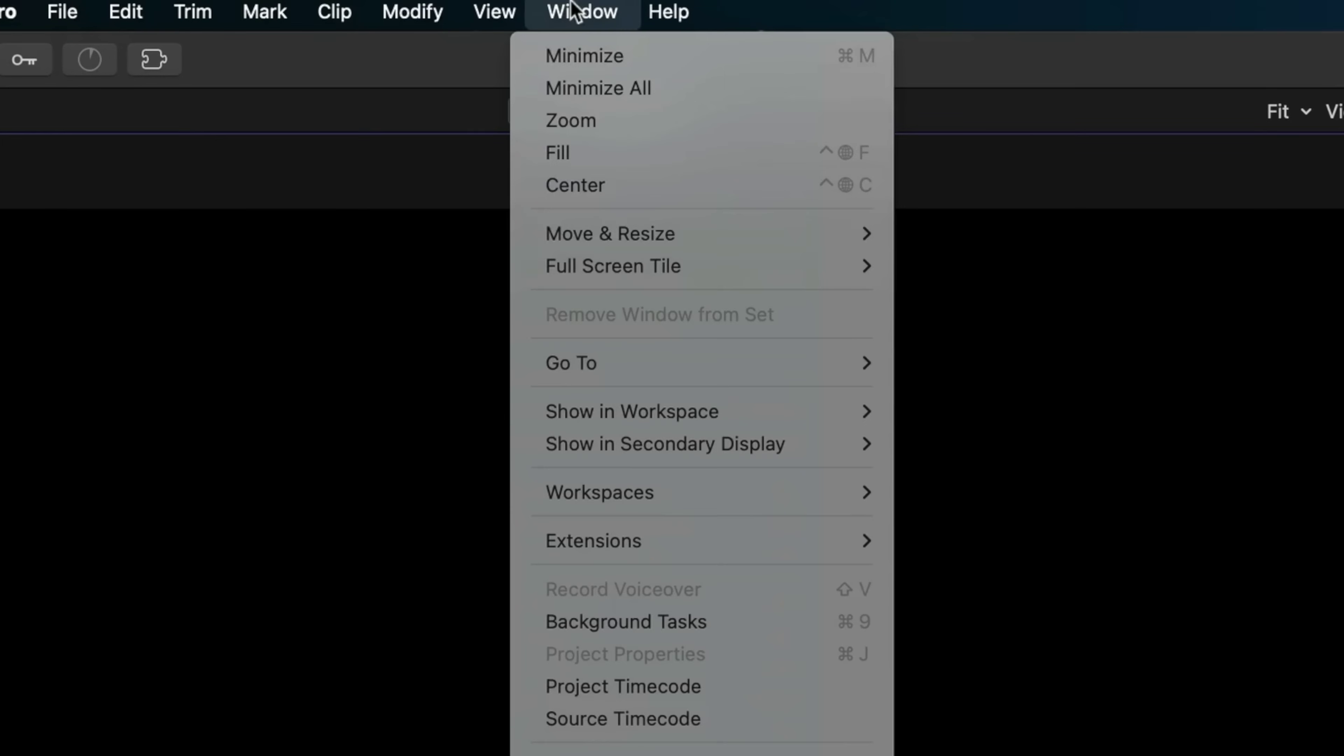
pyautogui.moveTo(637, 412)
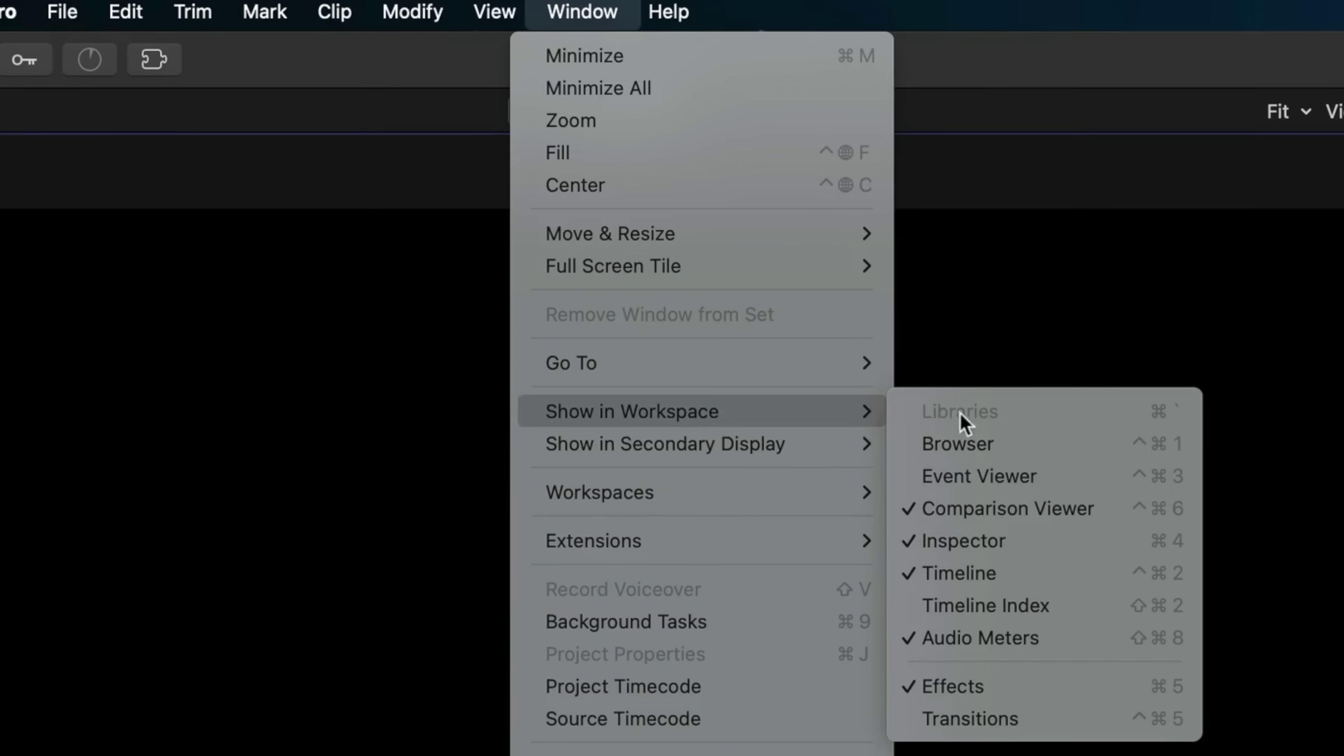
# Show the event viewer, select the angle 1 clip, and save its frame for comparison
pyautogui.click(1077, 474)
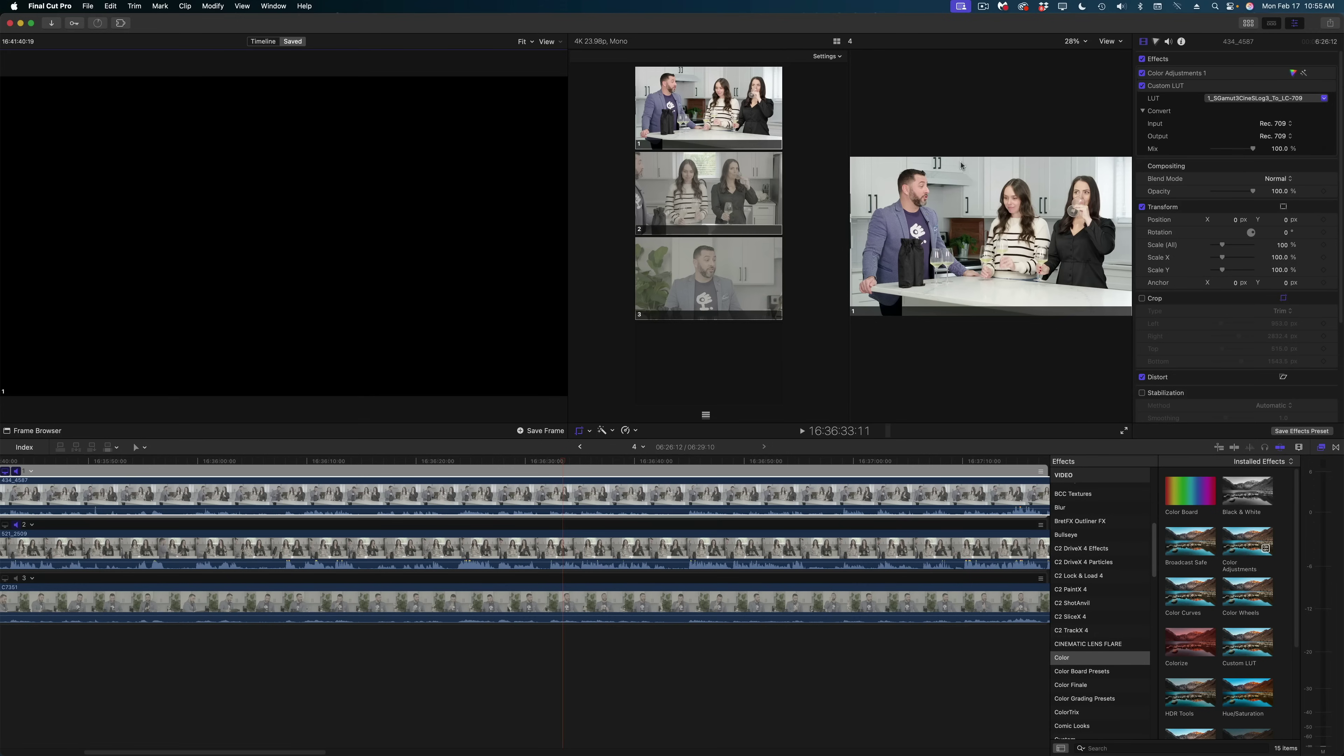
pyautogui.click(1042, 222)
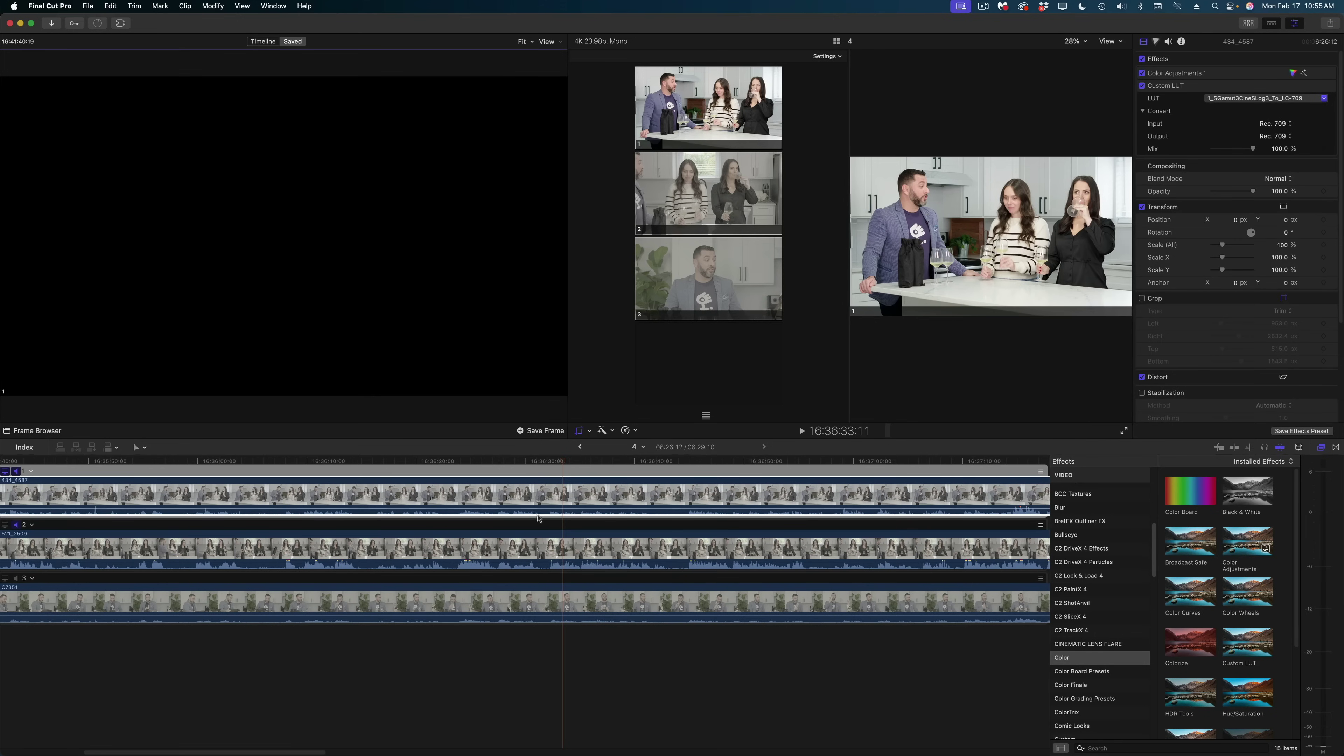
pyautogui.click(520, 433)
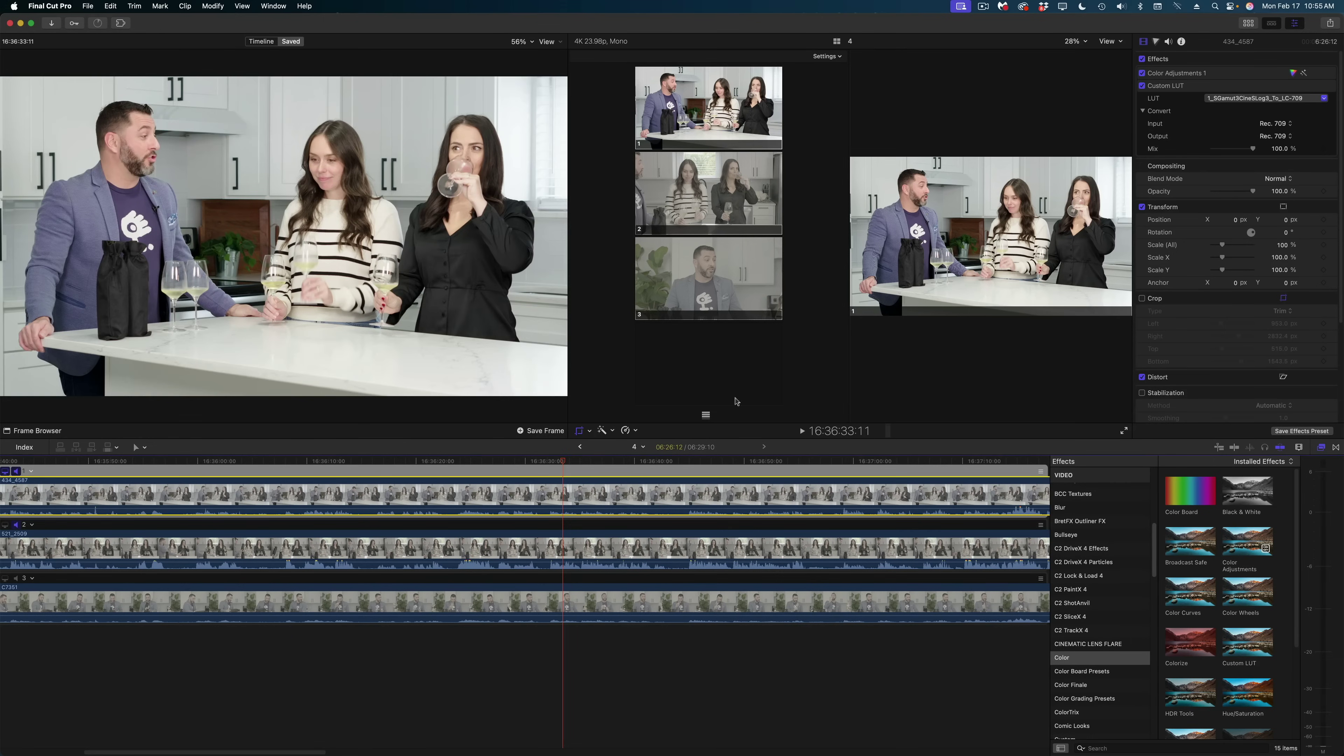
pyautogui.click(767, 487)
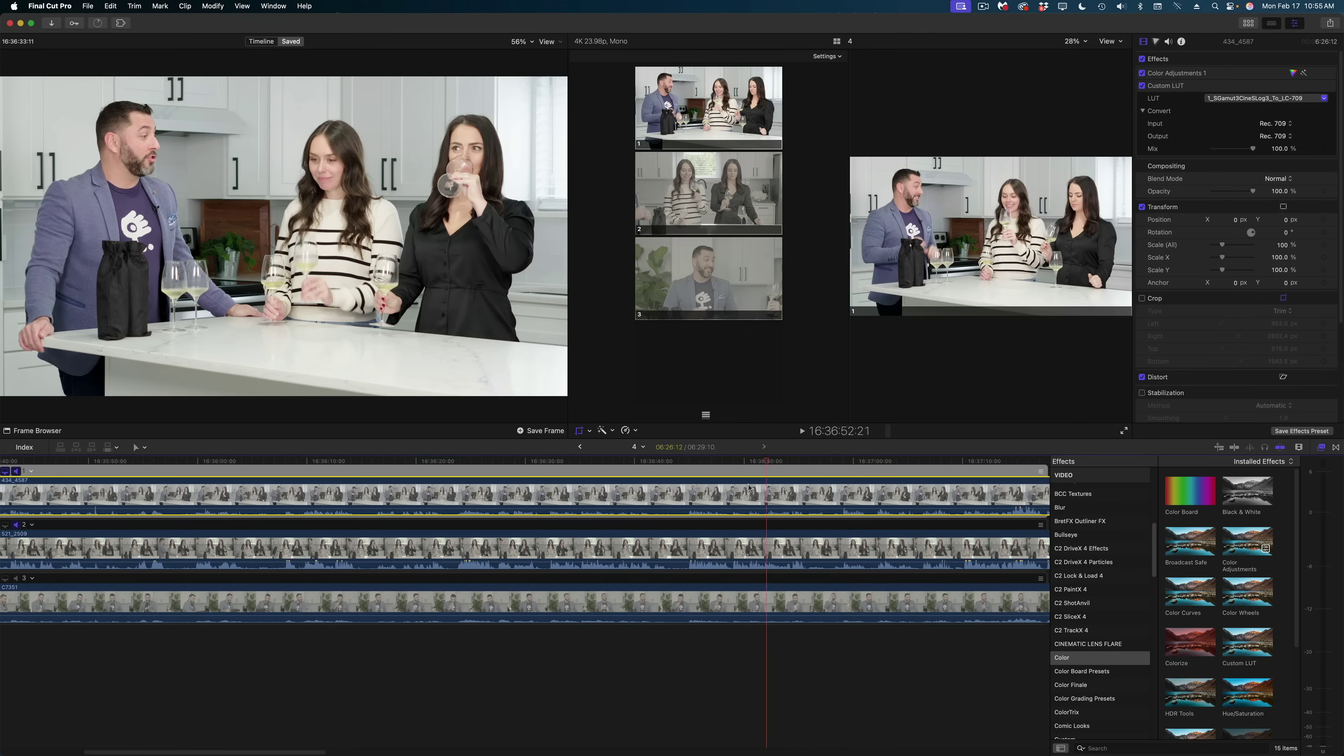
pyautogui.click(453, 475)
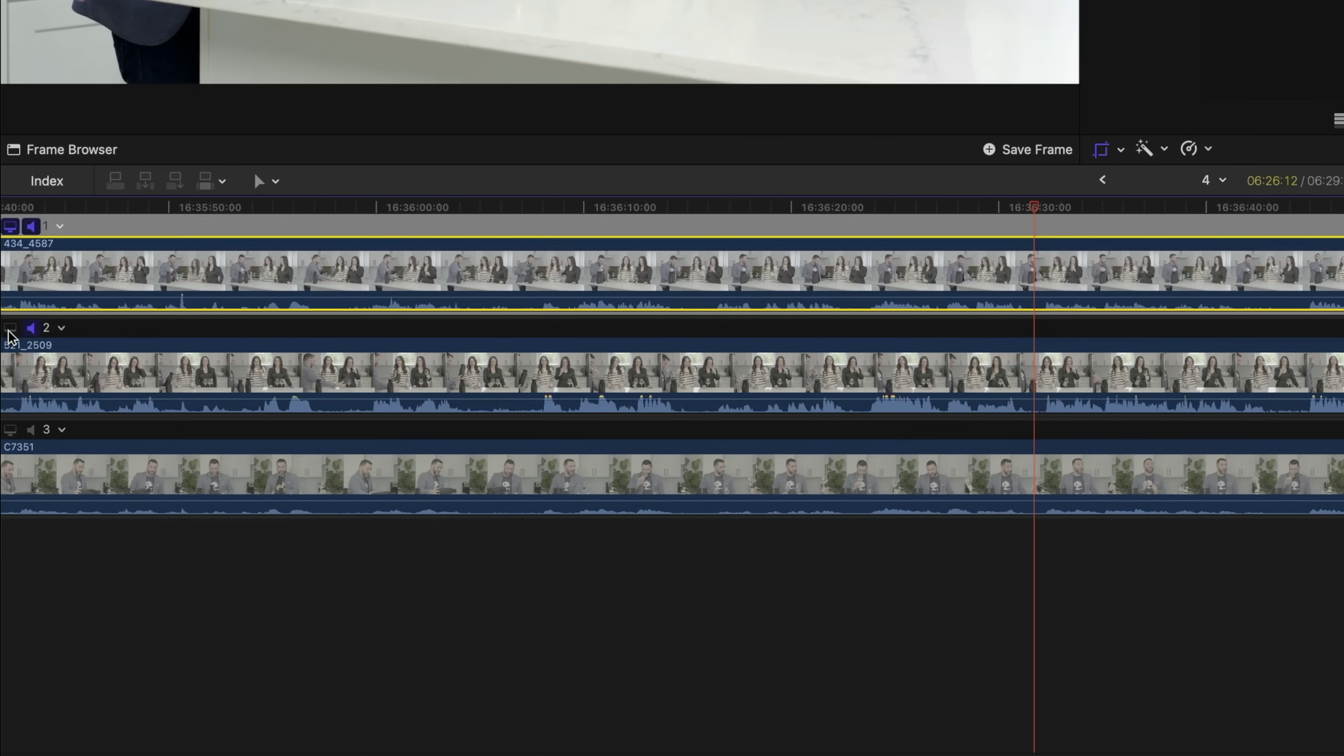
# Monitor angle 2 and hide the Angle Viewer so it plays full-size
pyautogui.click(10, 328)
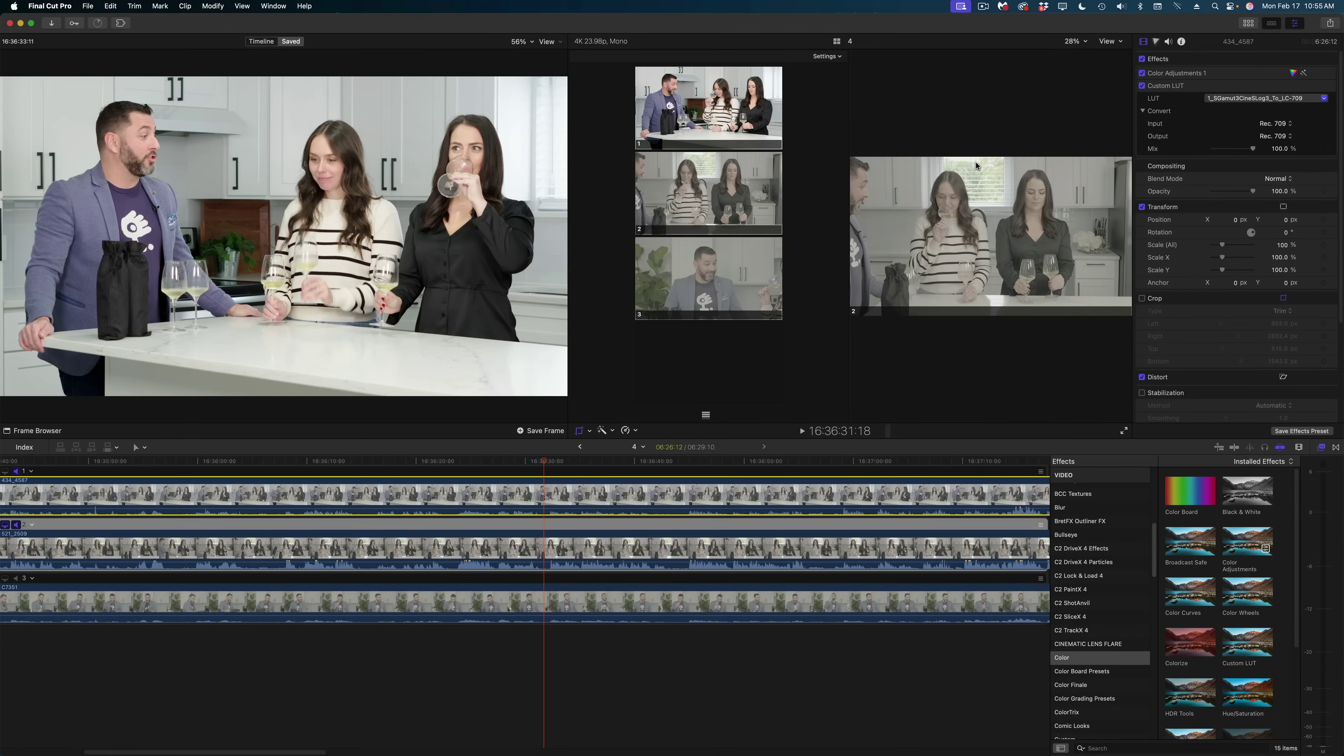
pyautogui.press('super+shift+7')
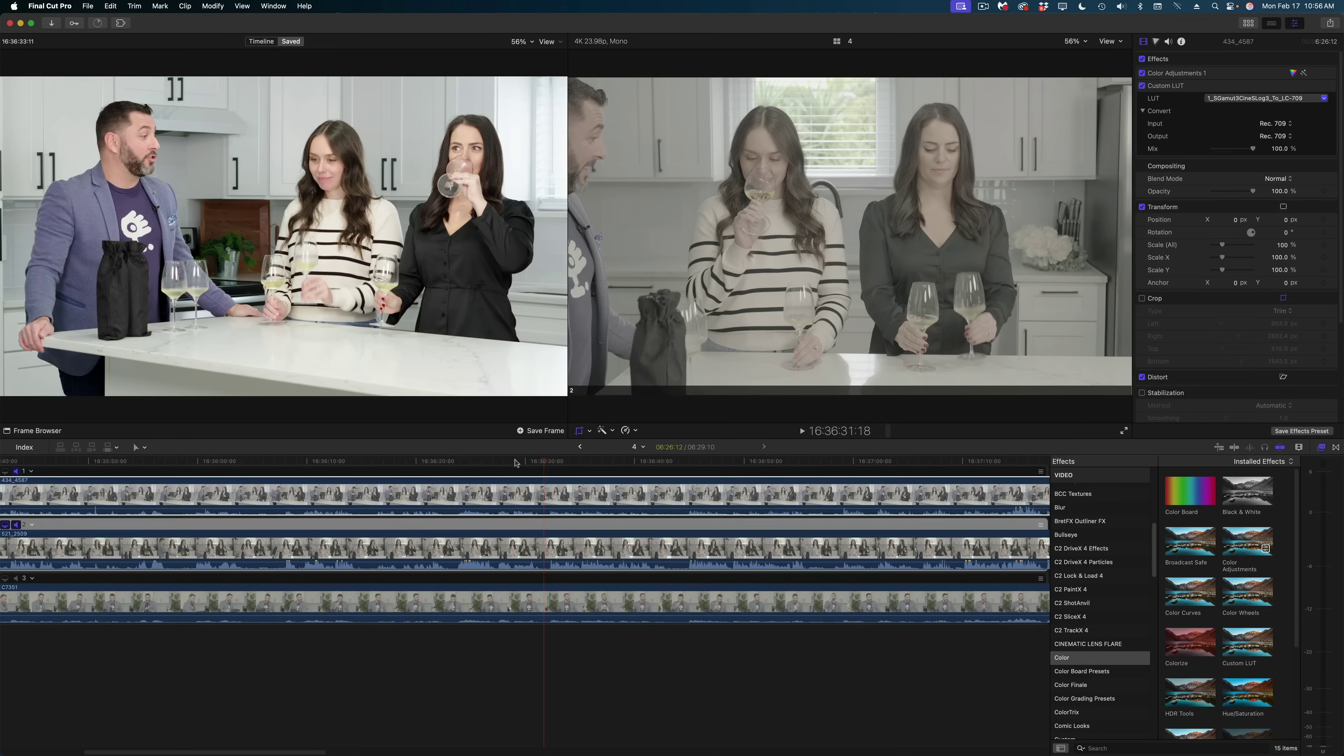
pyautogui.click(586, 462)
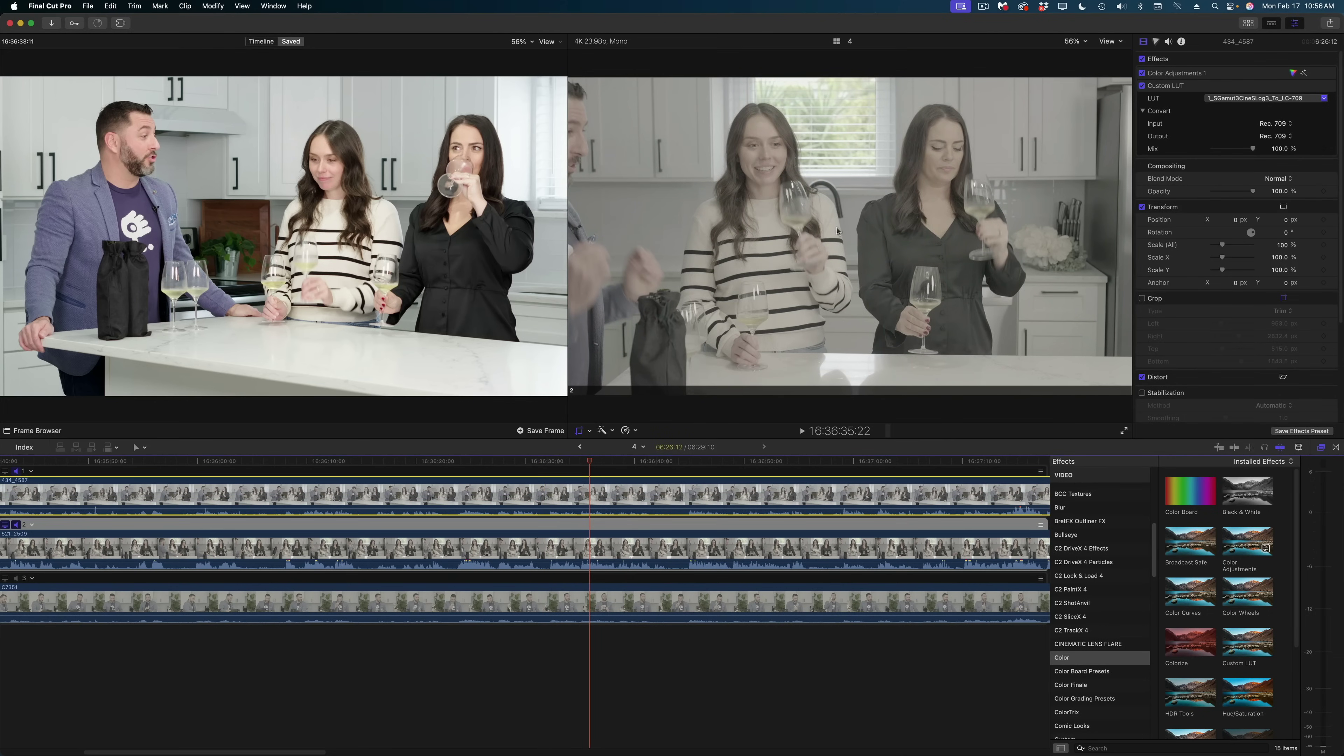
# Lower angle 2's saturation; on angle 3 darken shadows, warm midtones and raise exposure to match angle 1
pyautogui.click(825, 549)
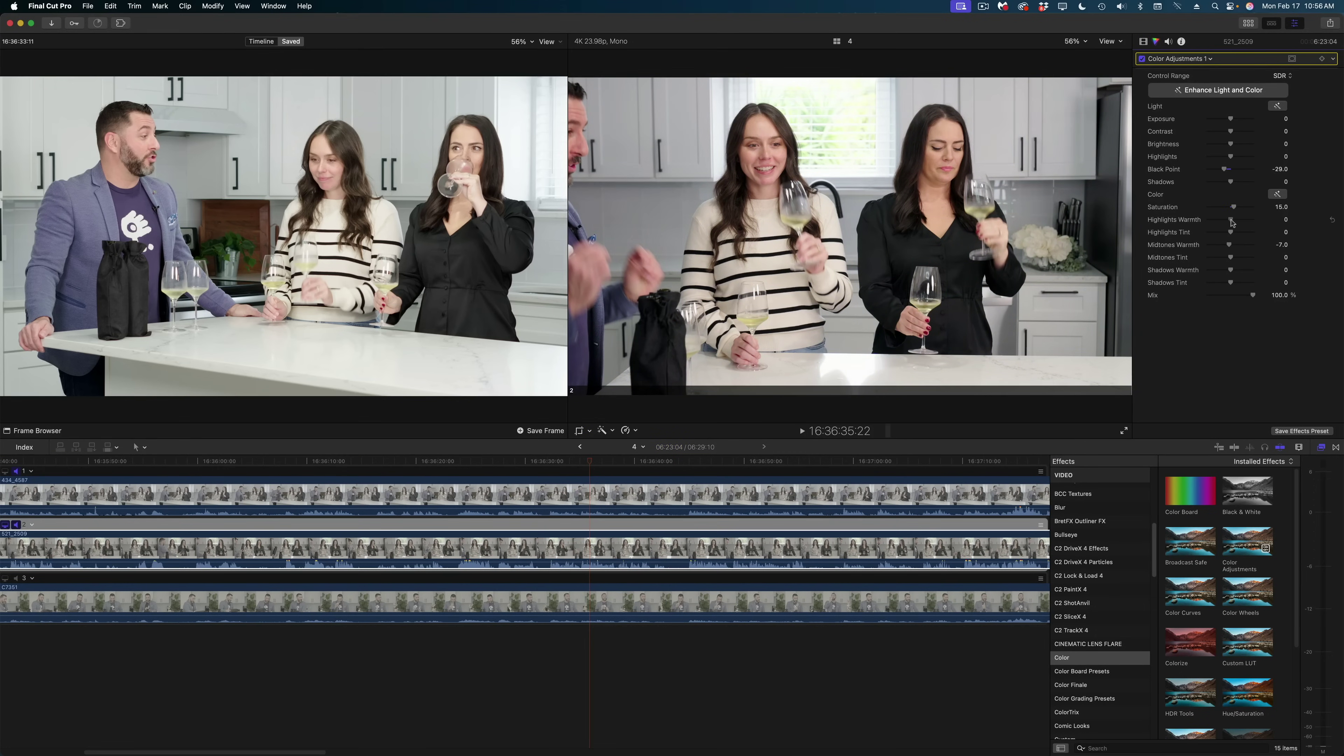
pyautogui.moveTo(1234, 207); pyautogui.dragTo(1229, 207)
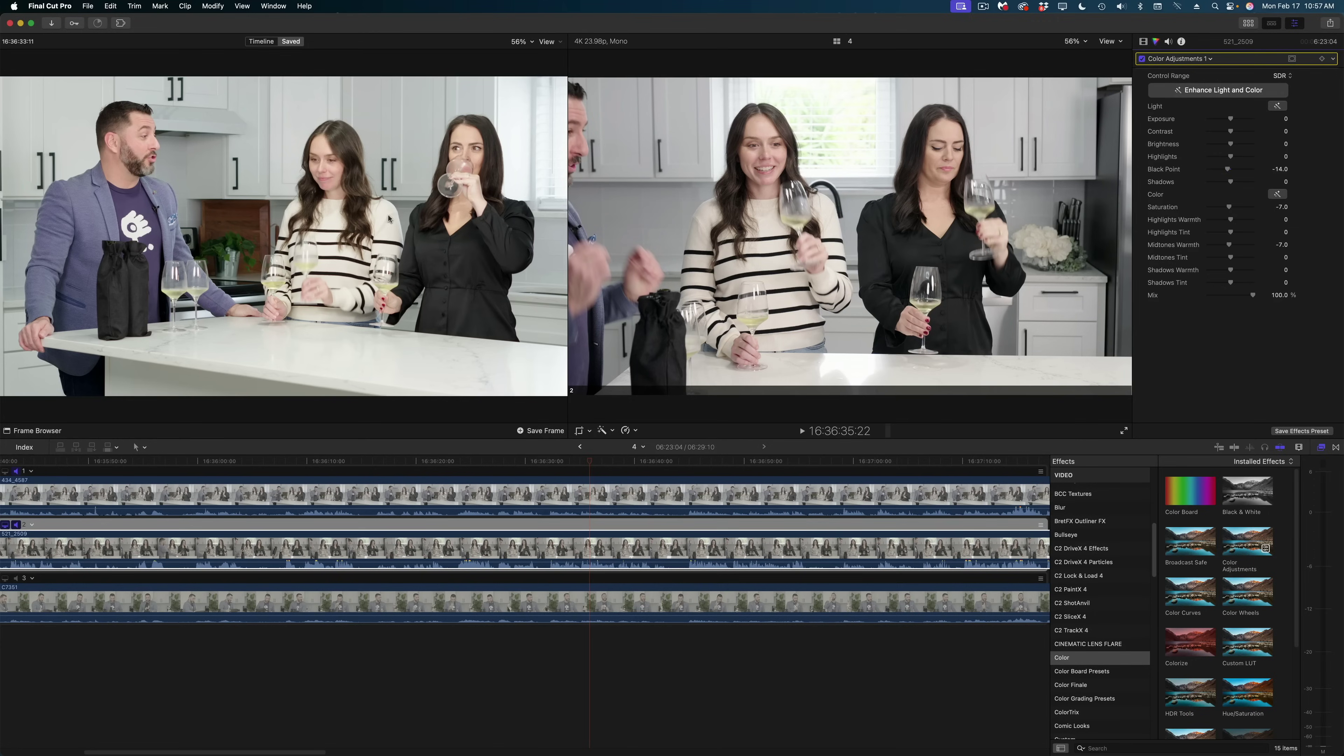
pyautogui.click(5, 578)
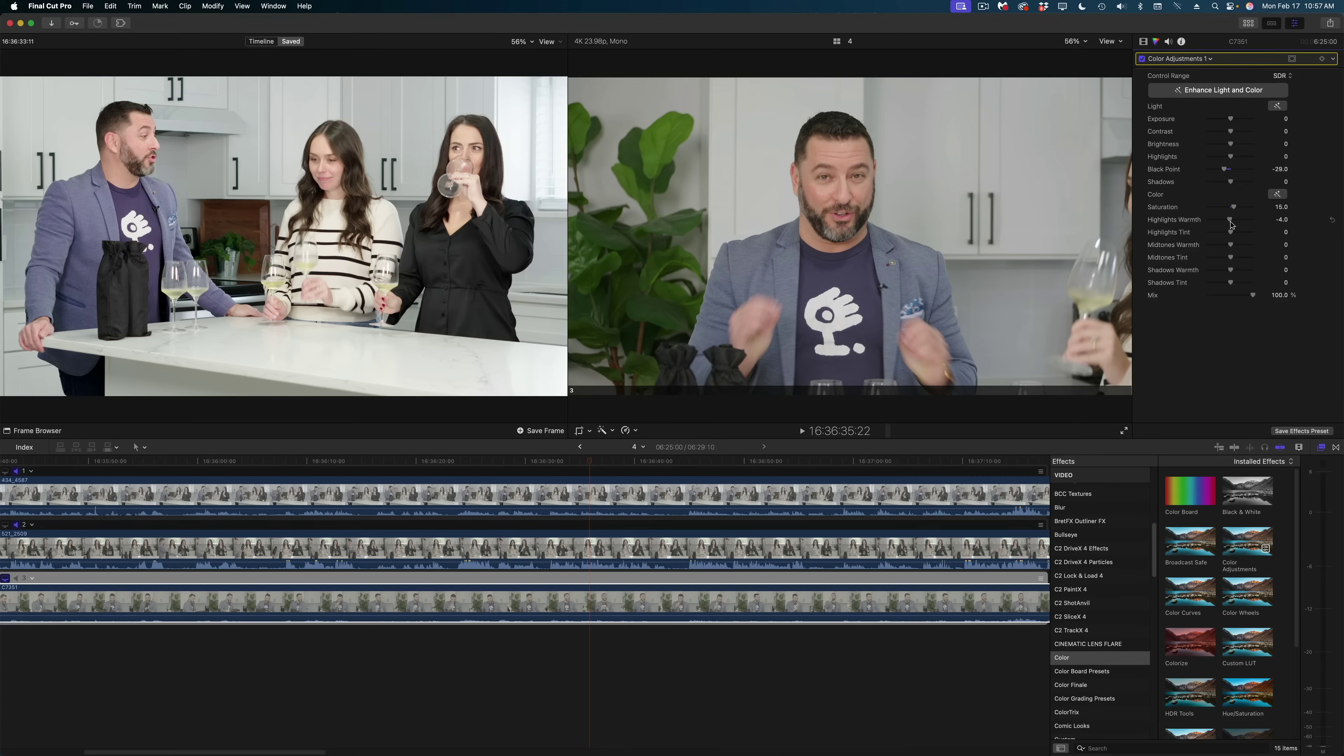
pyautogui.moveTo(1230, 182); pyautogui.dragTo(1227, 182)
pyautogui.moveTo(1231, 245); pyautogui.dragTo(1232, 247)
pyautogui.moveTo(1226, 182); pyautogui.dragTo(1221, 183)
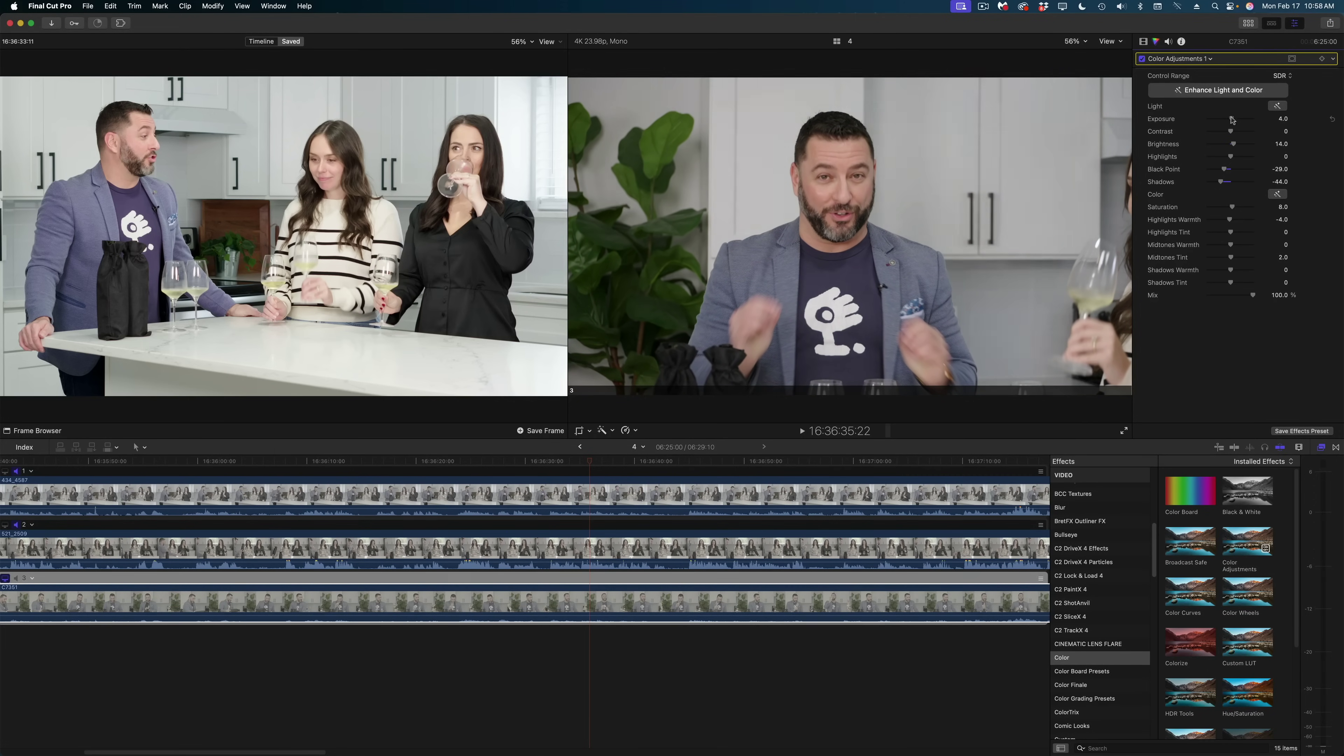
pyautogui.moveTo(1233, 120); pyautogui.dragTo(1234, 120)
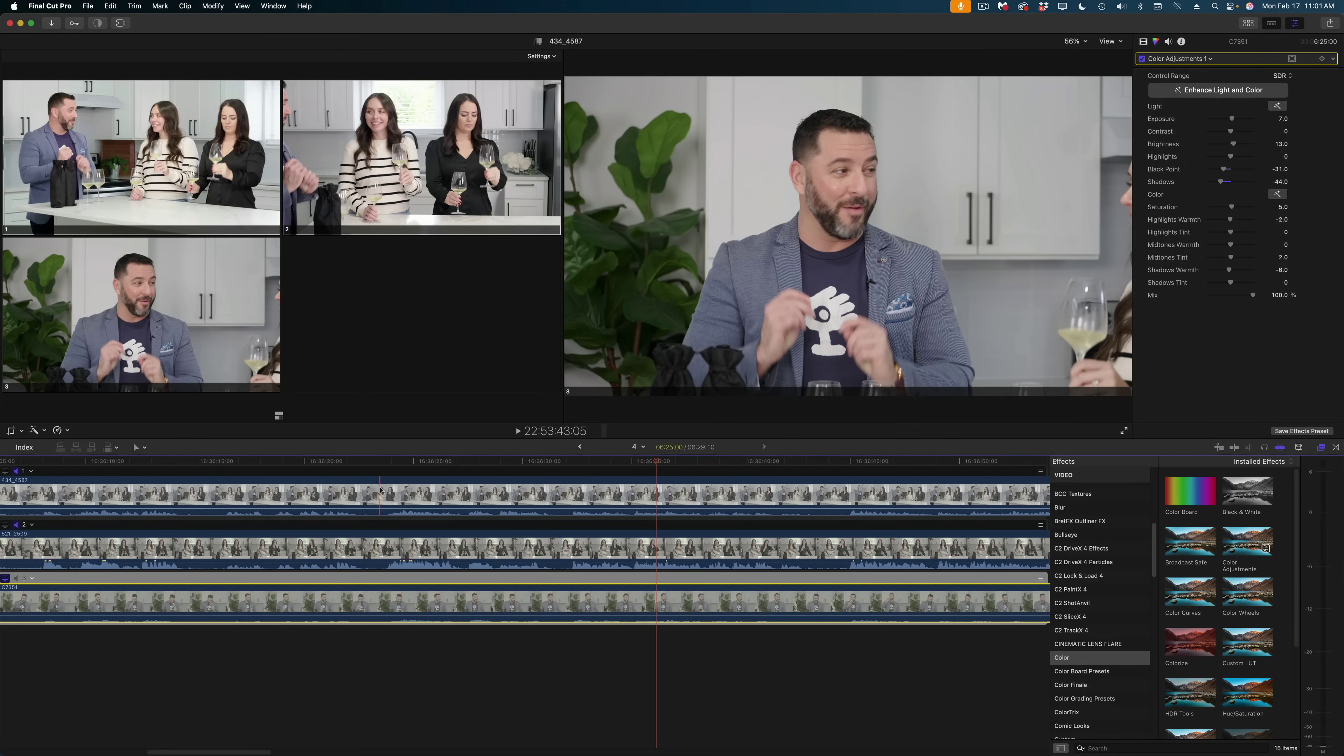
# Select angle 1's clip and make it the monitored angle in the viewer
pyautogui.click(391, 472)
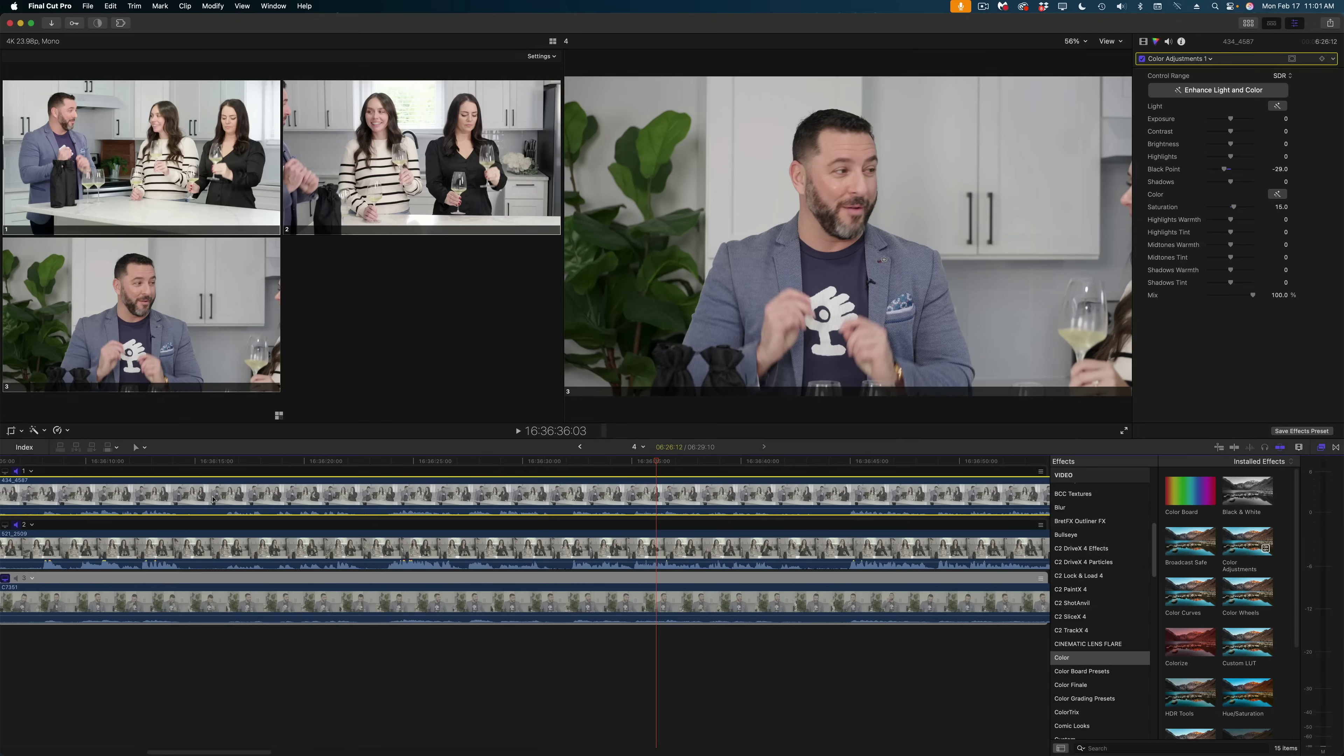
pyautogui.click(11, 471)
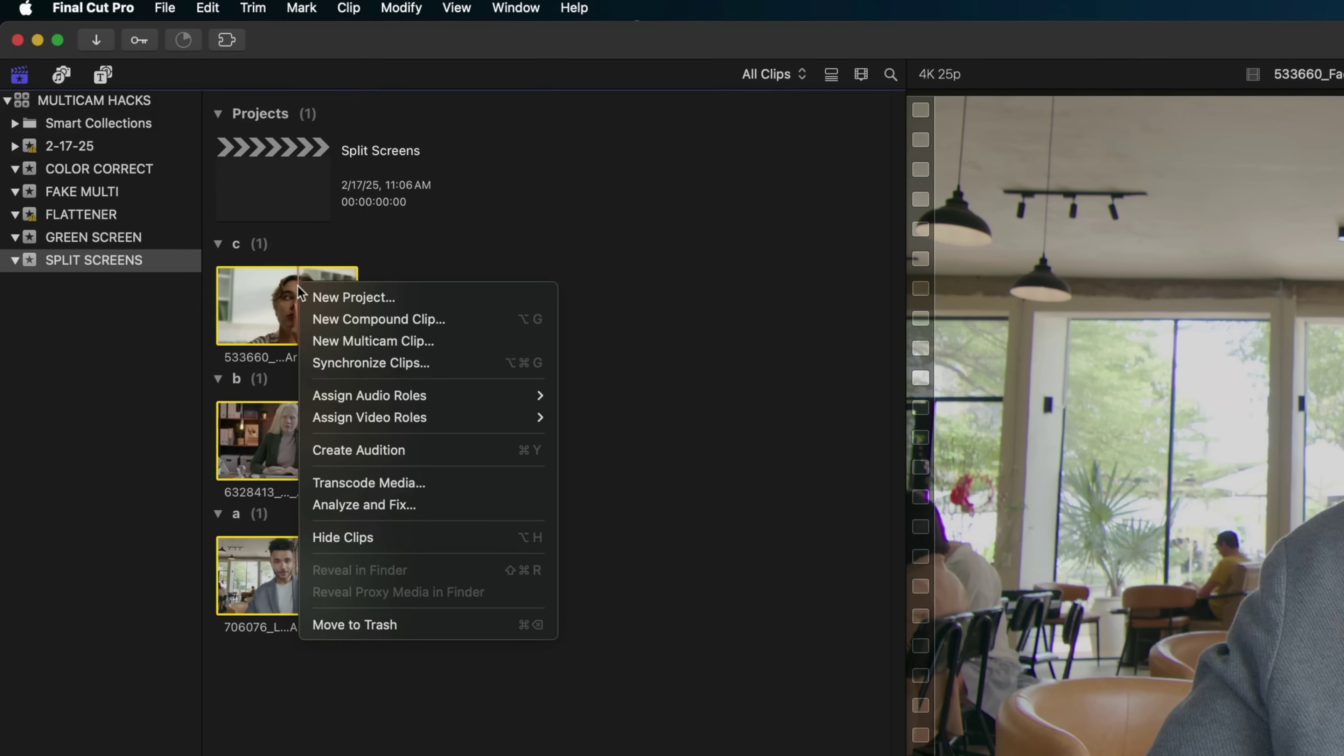
# Create multicam clip 'MULTI FOR SYNC' from clips a, b and c, keeping the original clips visible
pyautogui.click(331, 343)
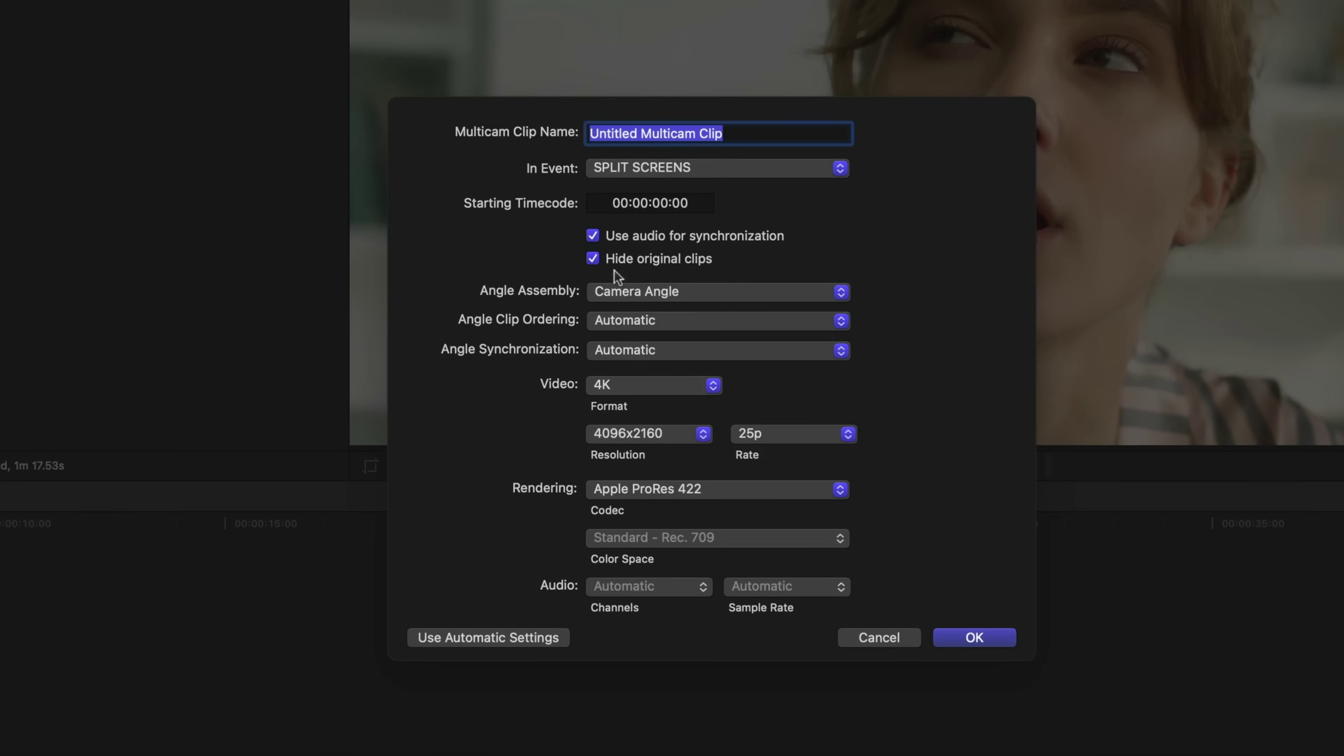
pyautogui.click(593, 259)
pyautogui.write('MULTI FOR SYNC')
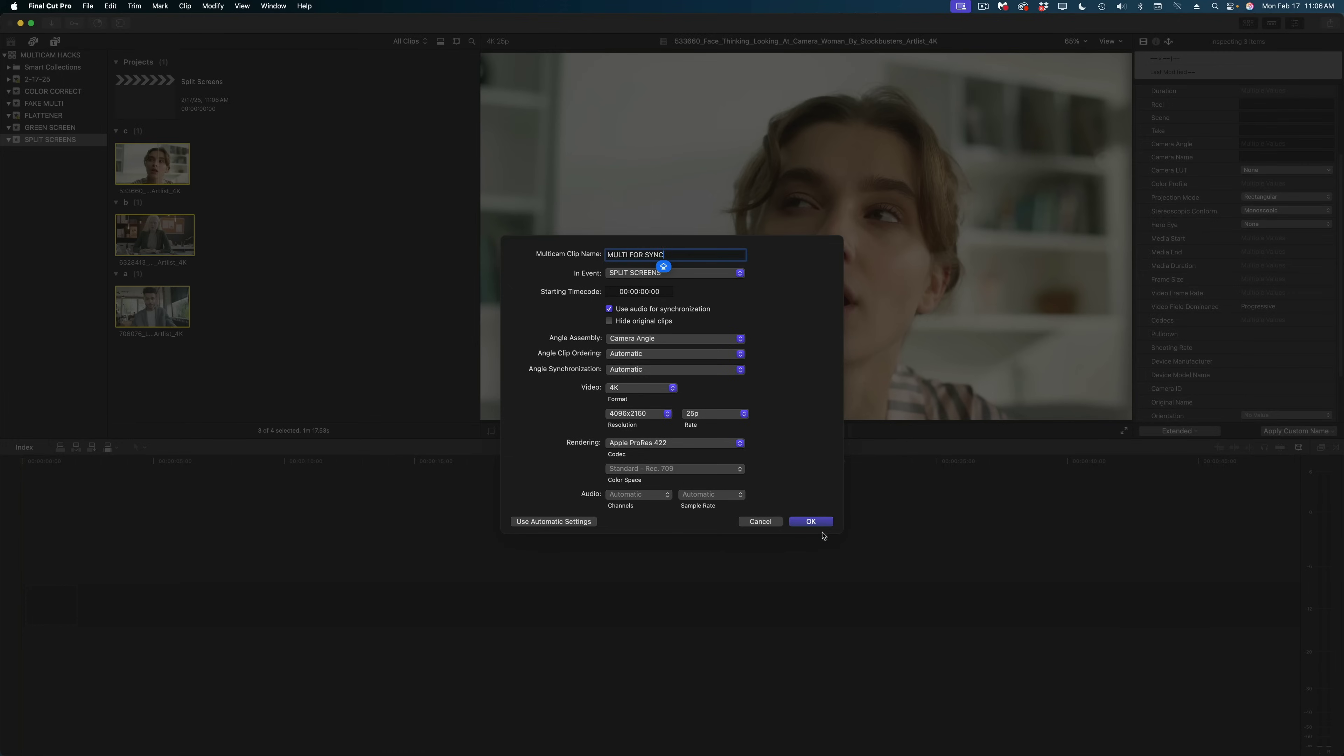
pyautogui.click(811, 521)
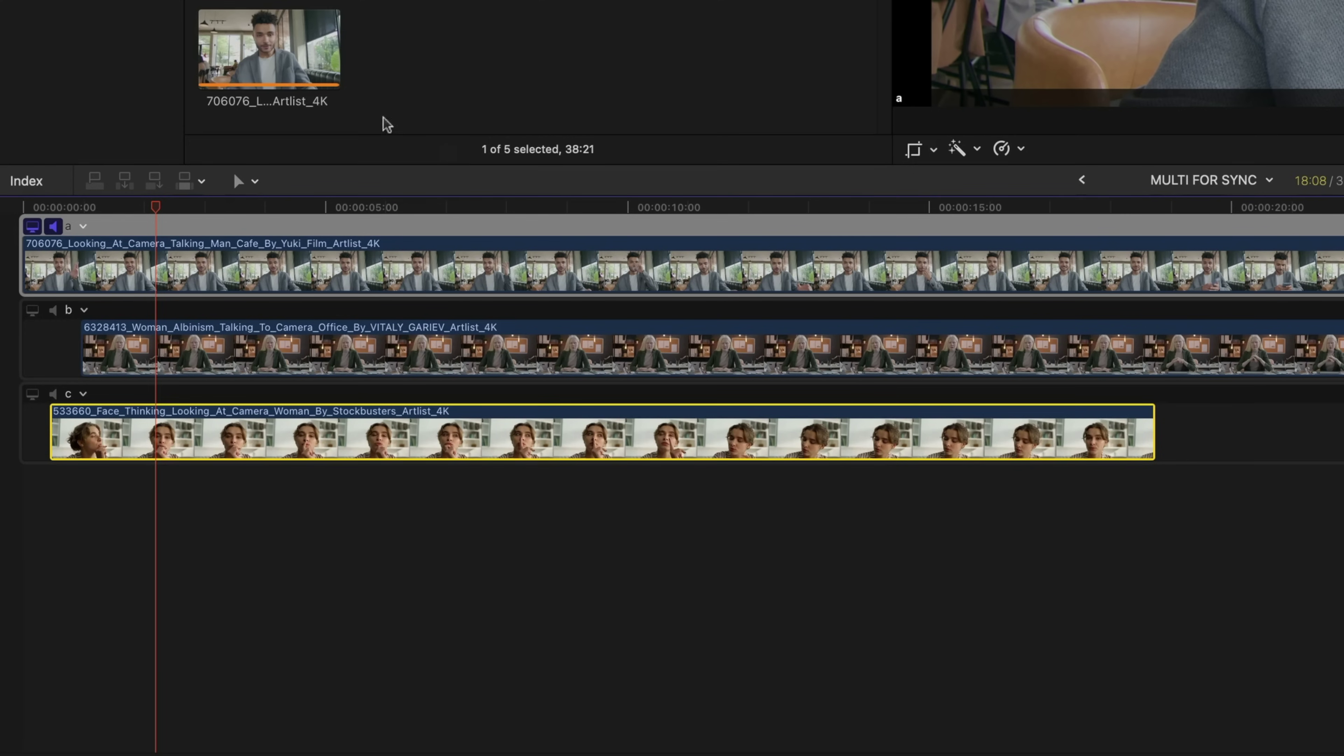
# Copy clips a and c from the multicam and paste them stacked into the Split Screens project
pyautogui.keyDown('super'); pyautogui.click(241, 272); pyautogui.keyUp('super')
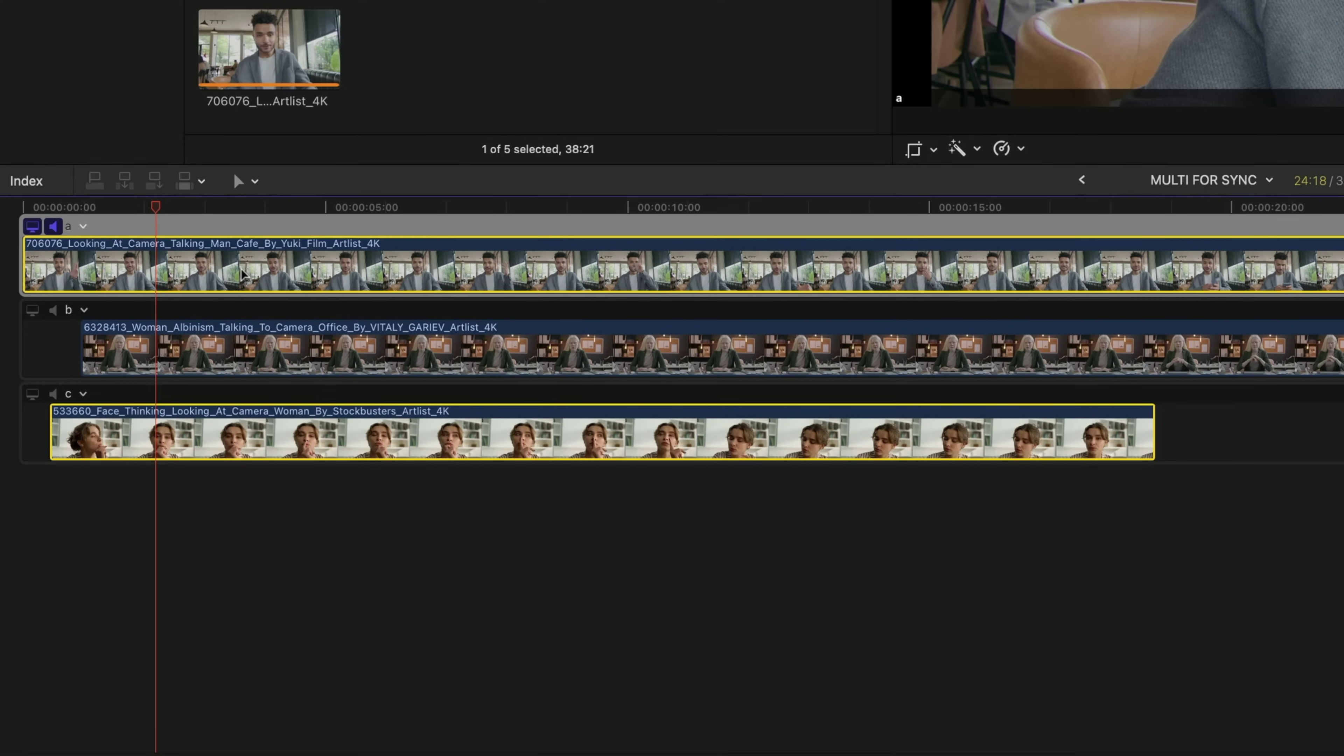
pyautogui.press('super+c')
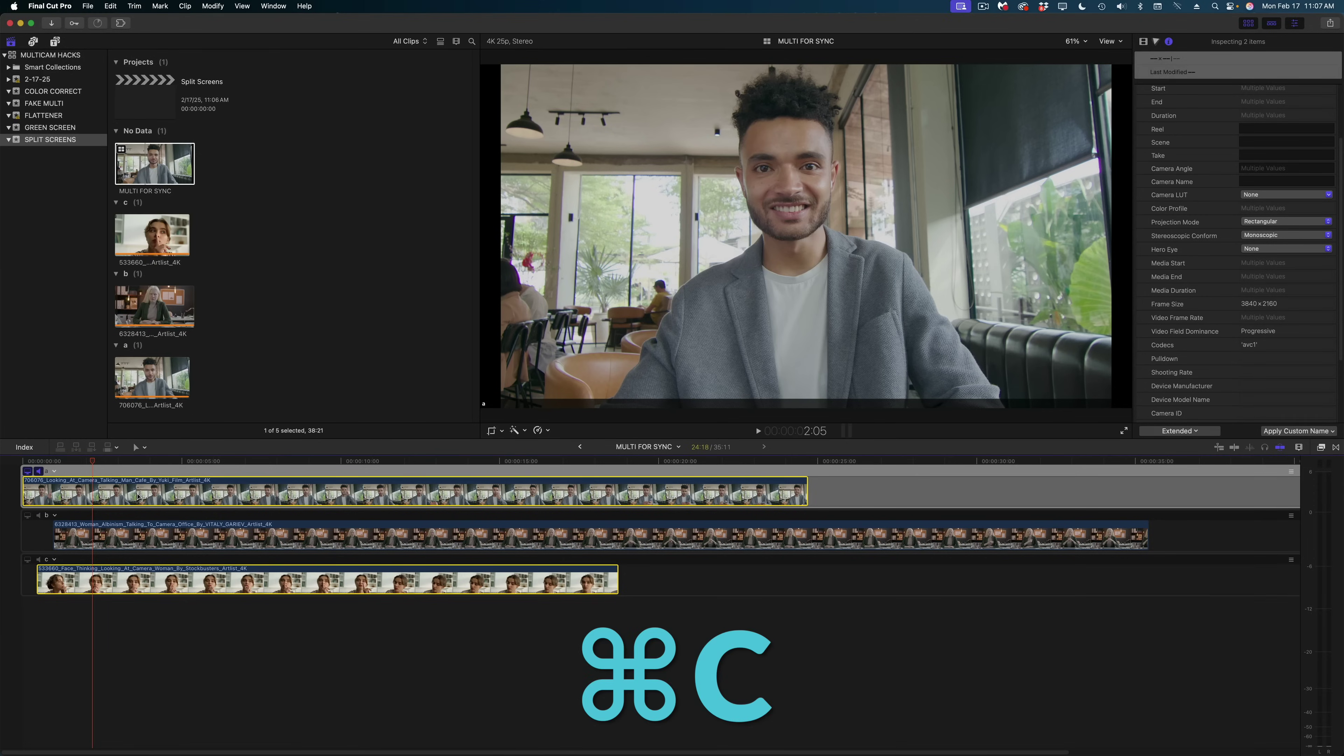
pyautogui.doubleClick(139, 93)
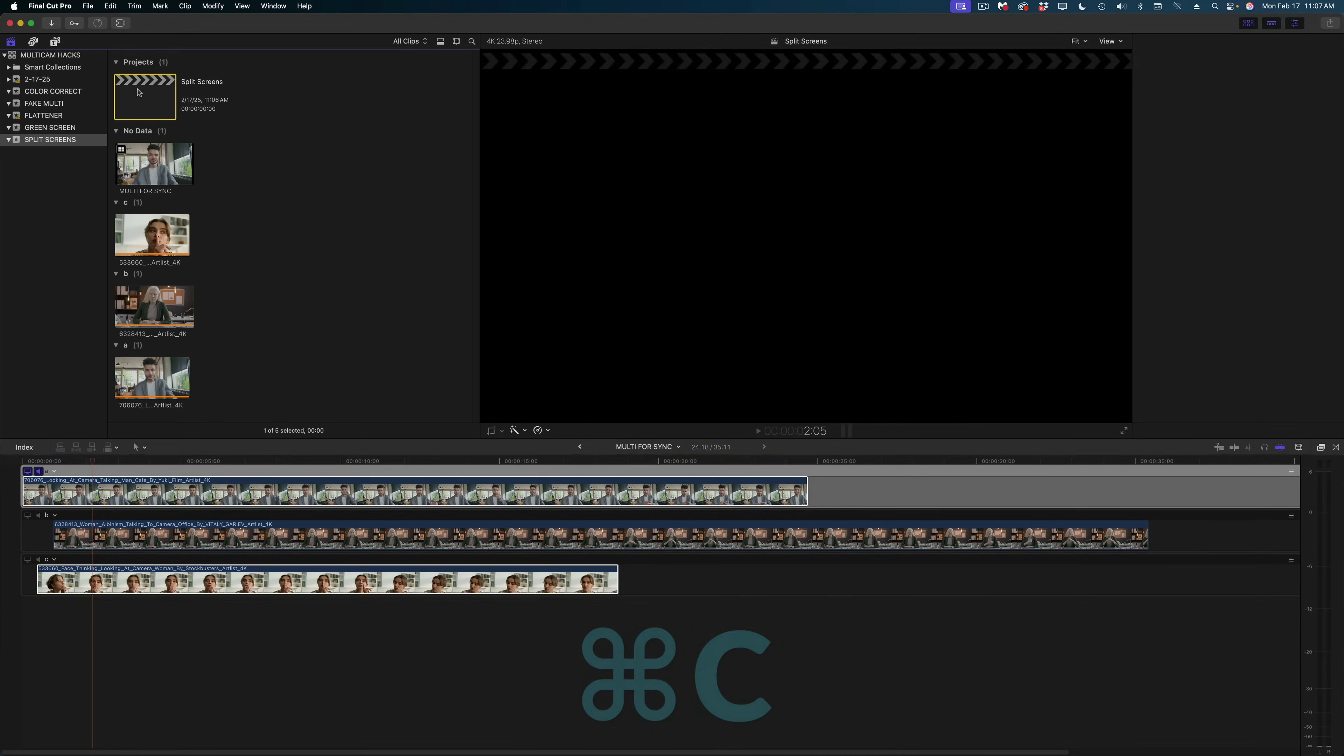
pyautogui.press('super+v')
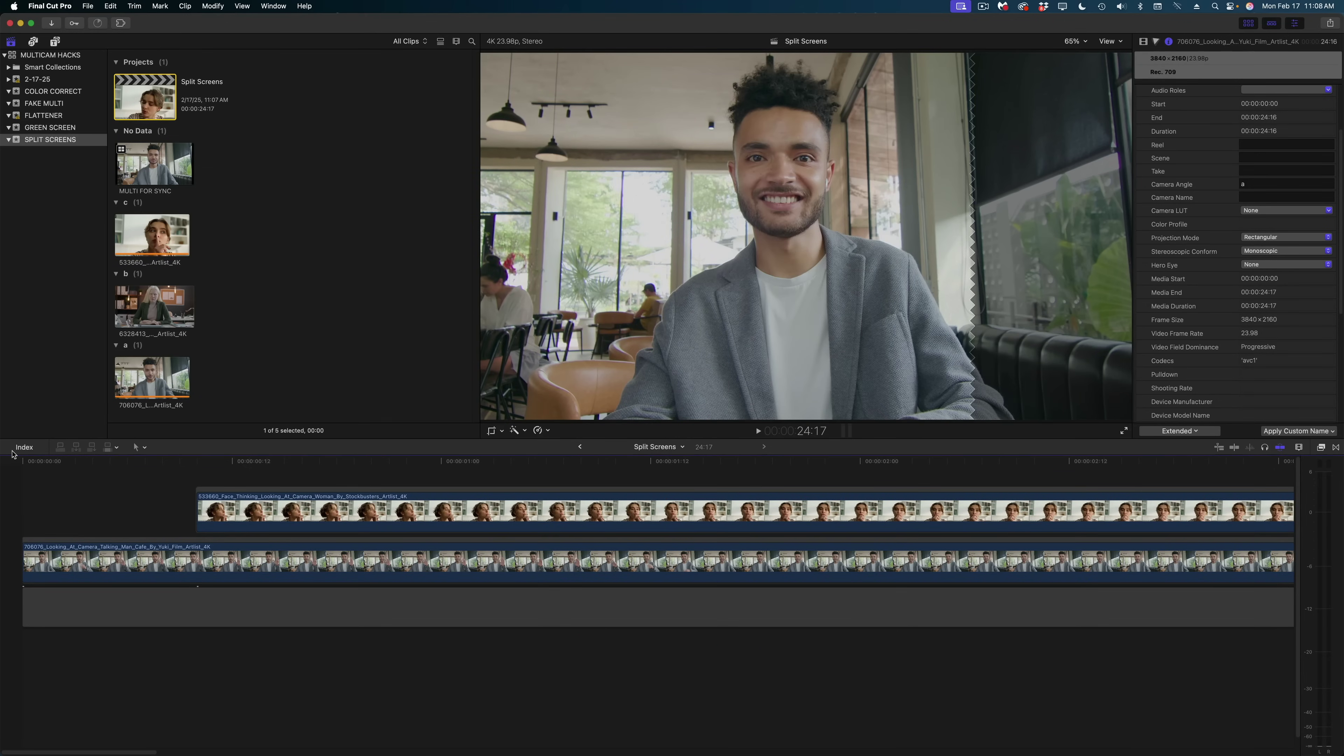
# Play and scrub the stacked clips to check them, then fit the whole project in the timeline
pyautogui.press('l')
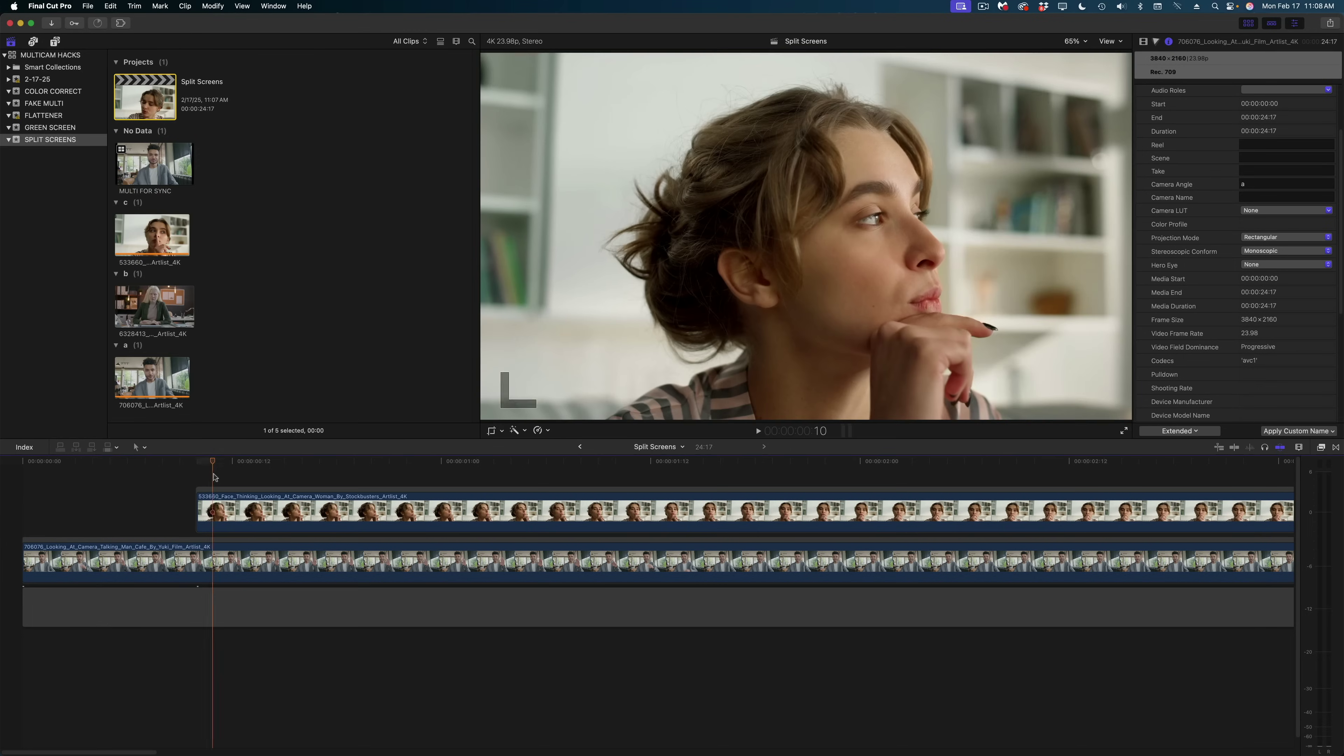
pyautogui.click(426, 483)
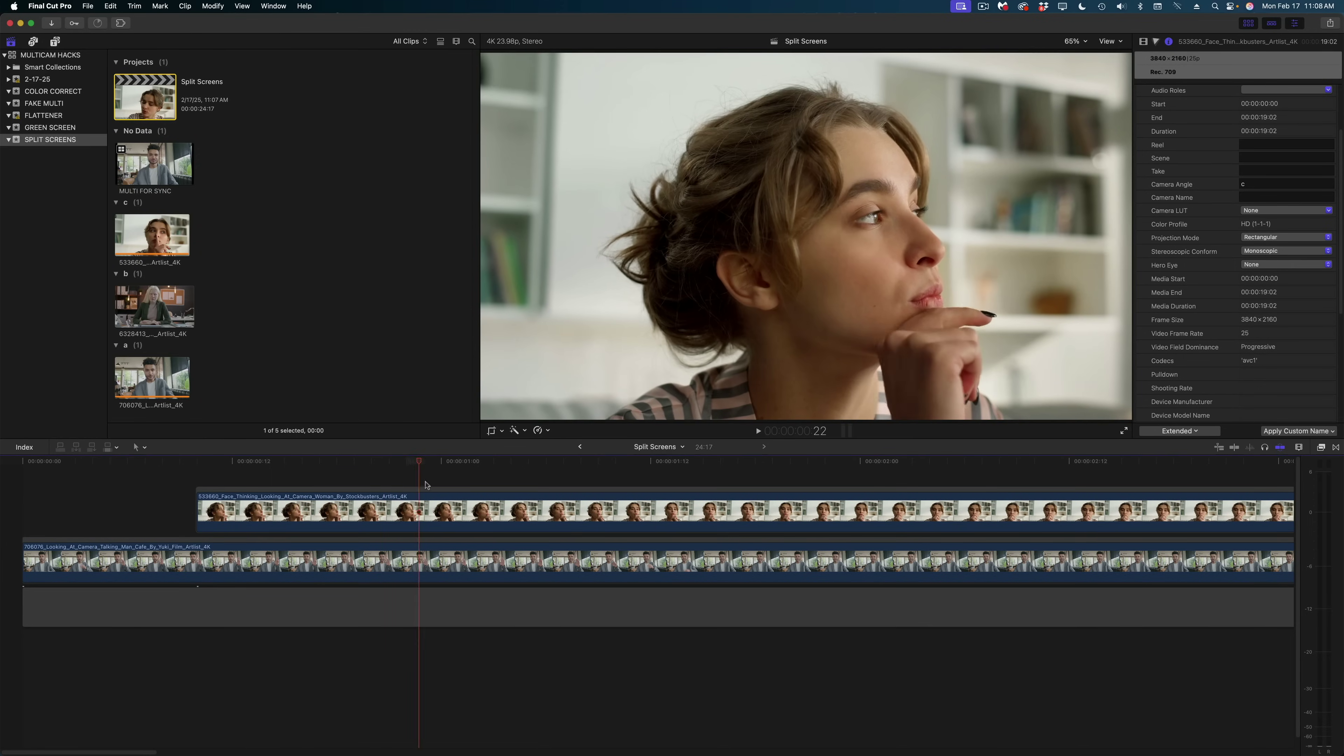
pyautogui.moveTo(425, 483); pyautogui.dragTo(382, 528)
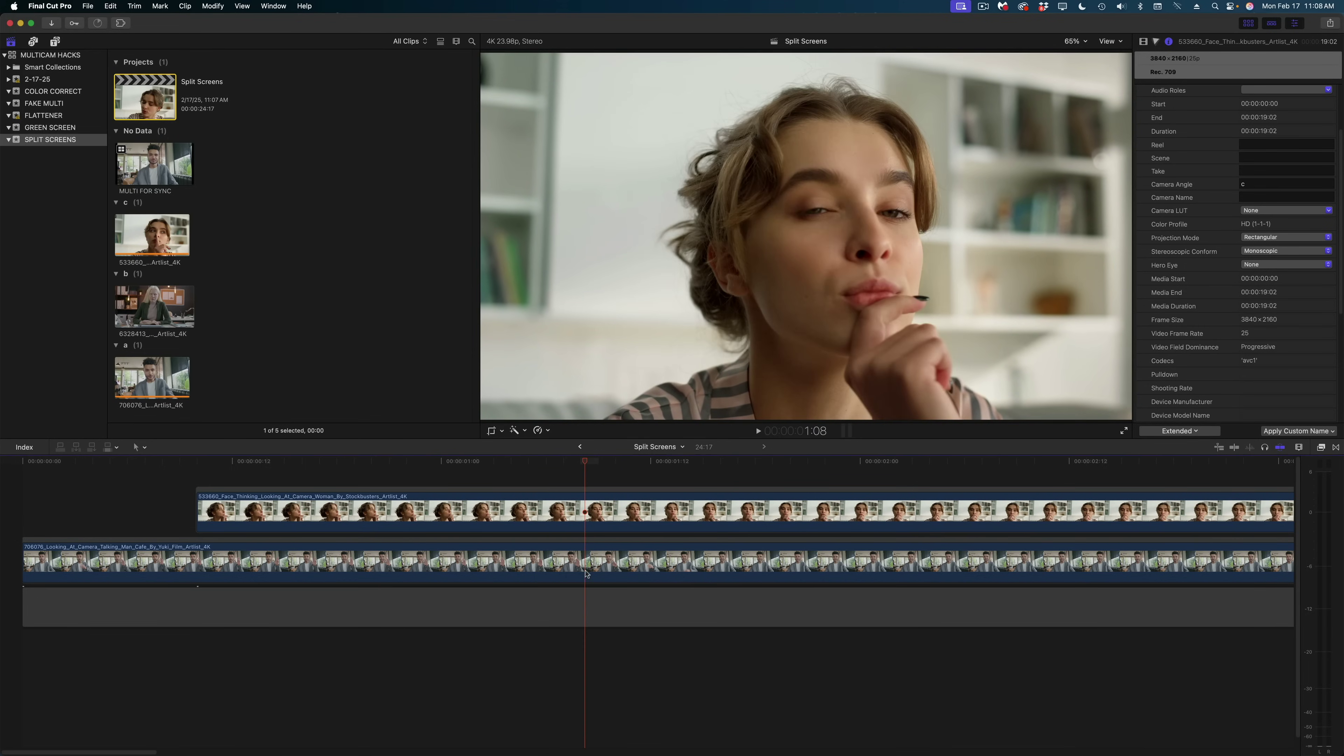
pyautogui.hotkey('shift', 'z')
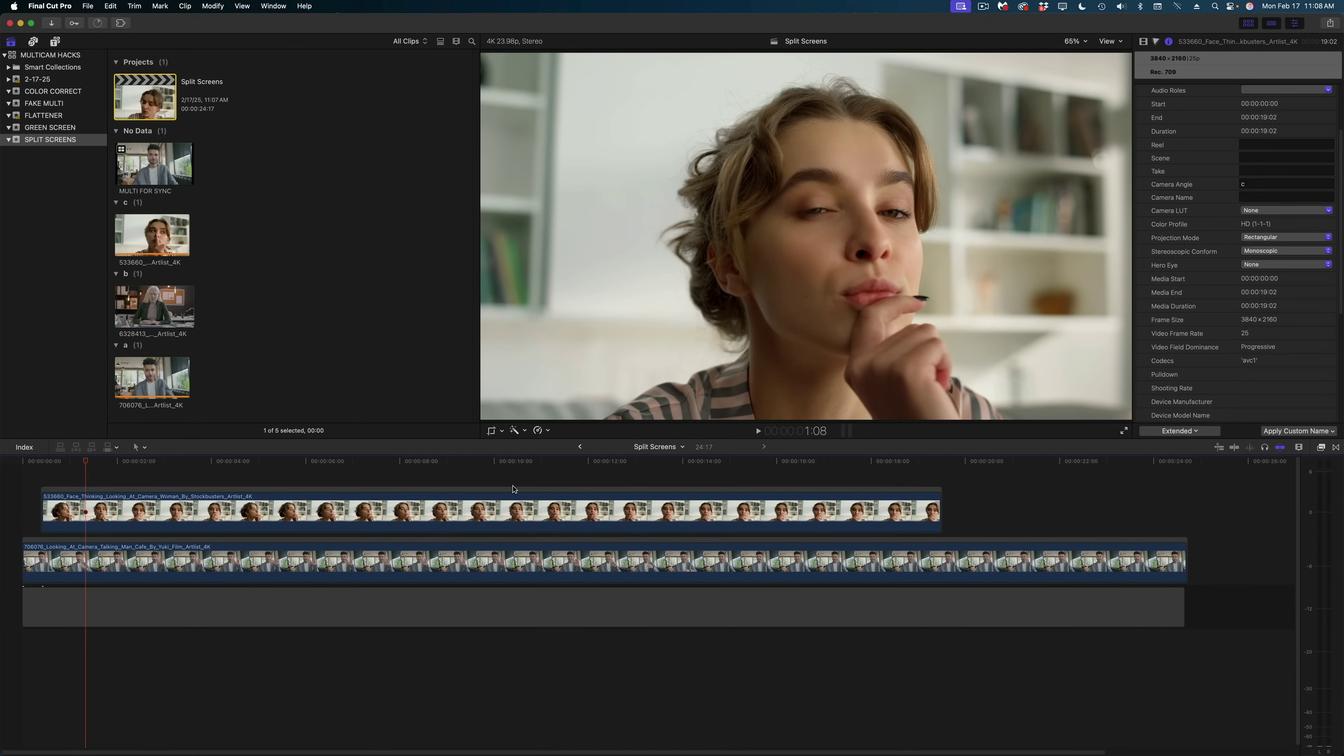
# Apply the Split Pop Left Right effect to the bottom clip and put the top clip in the right zone
pyautogui.press('c')
pyautogui.click(1321, 447)
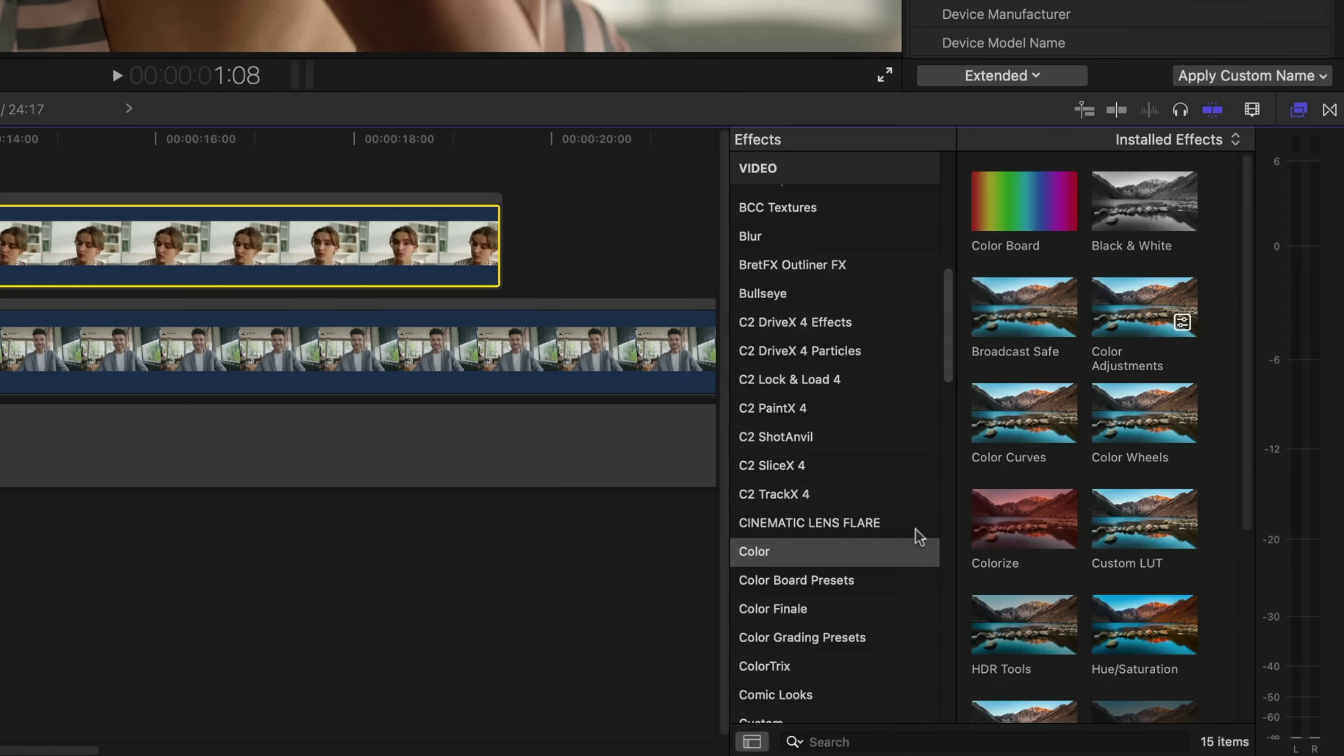
pyautogui.scroll(-10, 1132, 654)
pyautogui.scroll(-10, 850, 583)
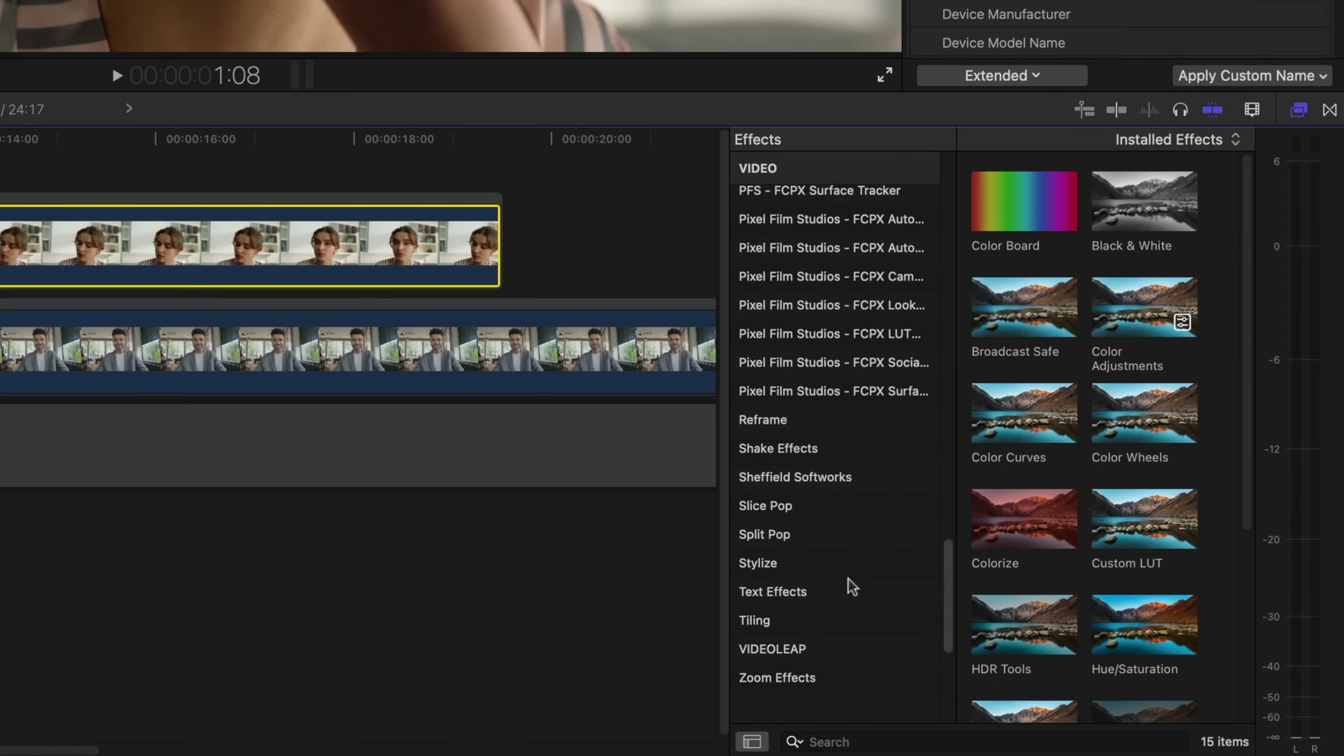
pyautogui.click(836, 535)
pyautogui.scroll(-2, 1085, 477)
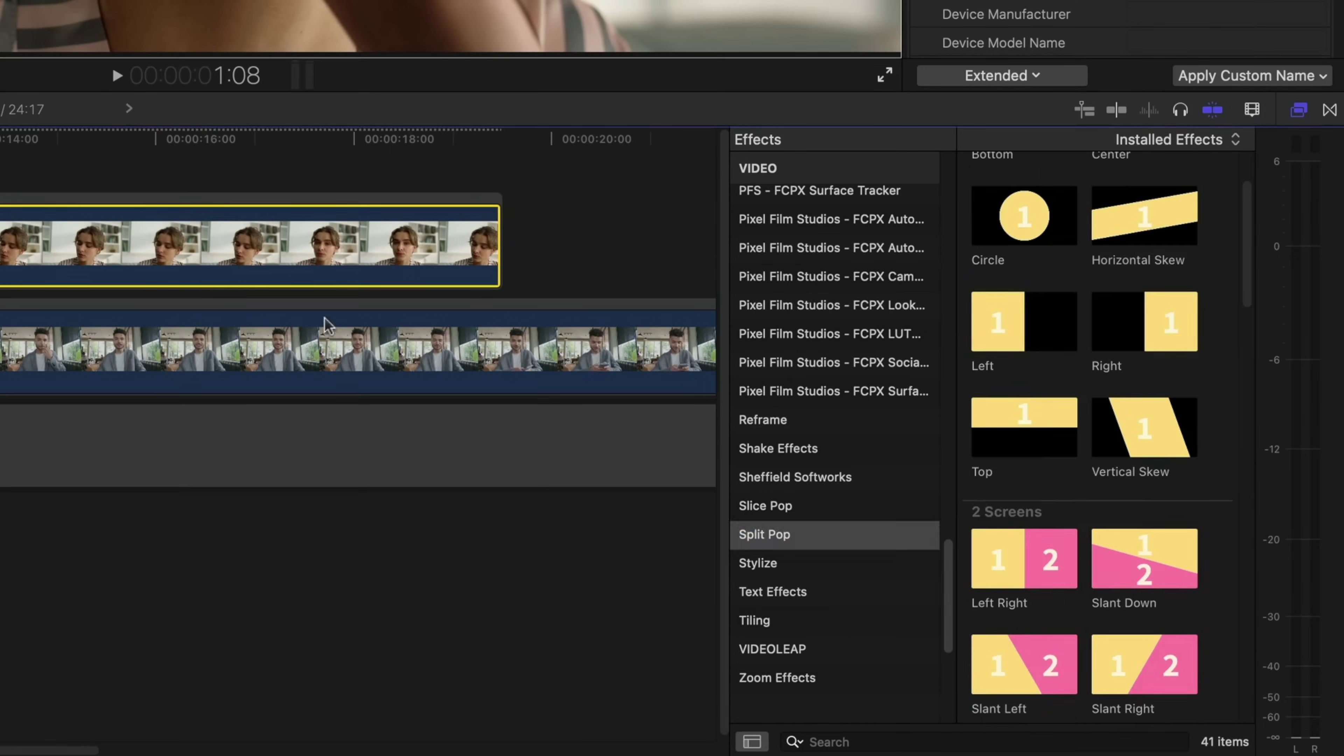
pyautogui.moveTo(1035, 636); pyautogui.dragTo(371, 349)
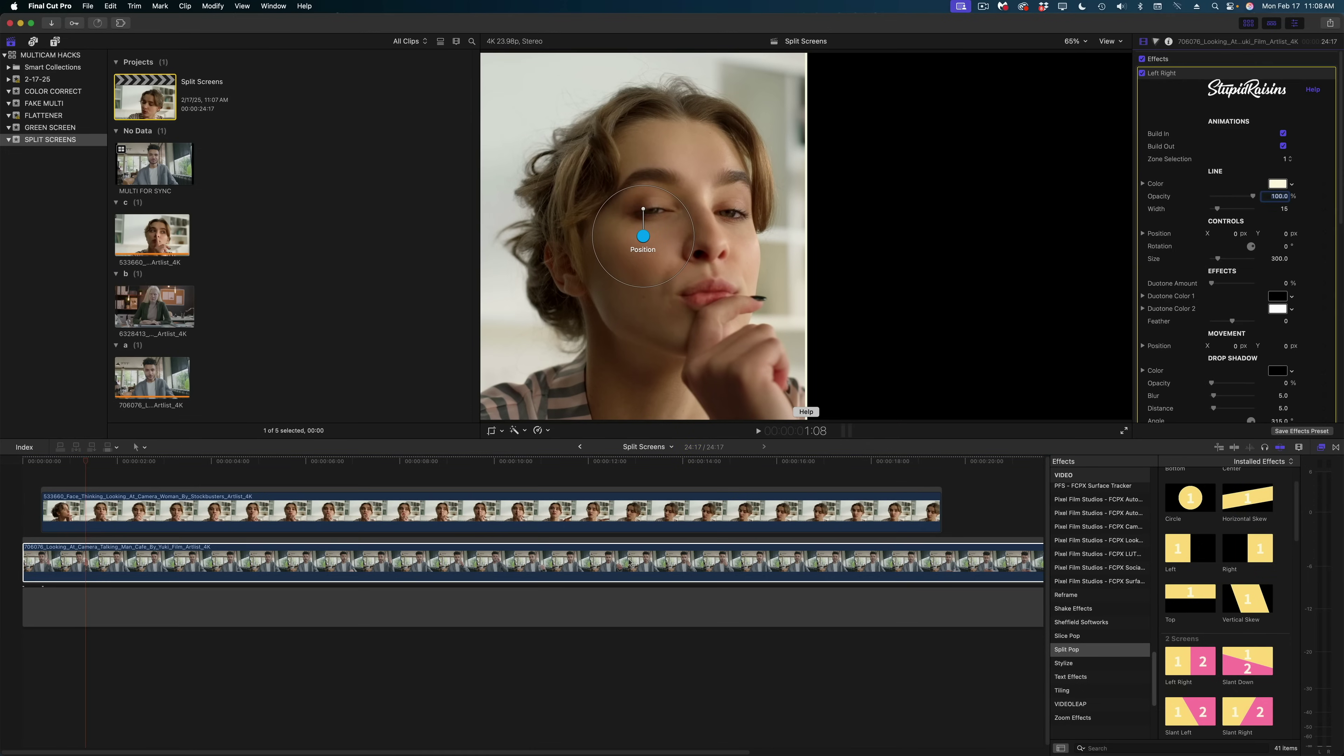
pyautogui.click(477, 511)
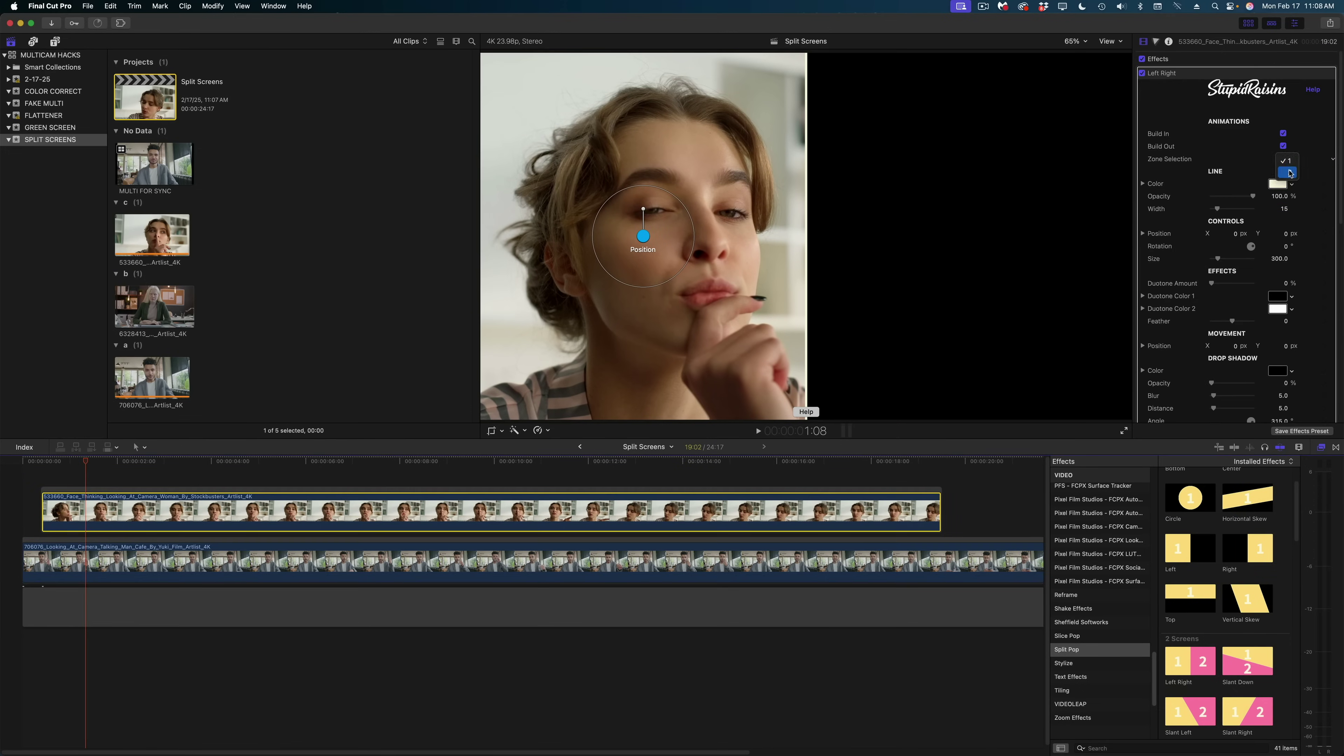
pyautogui.click(1291, 157)
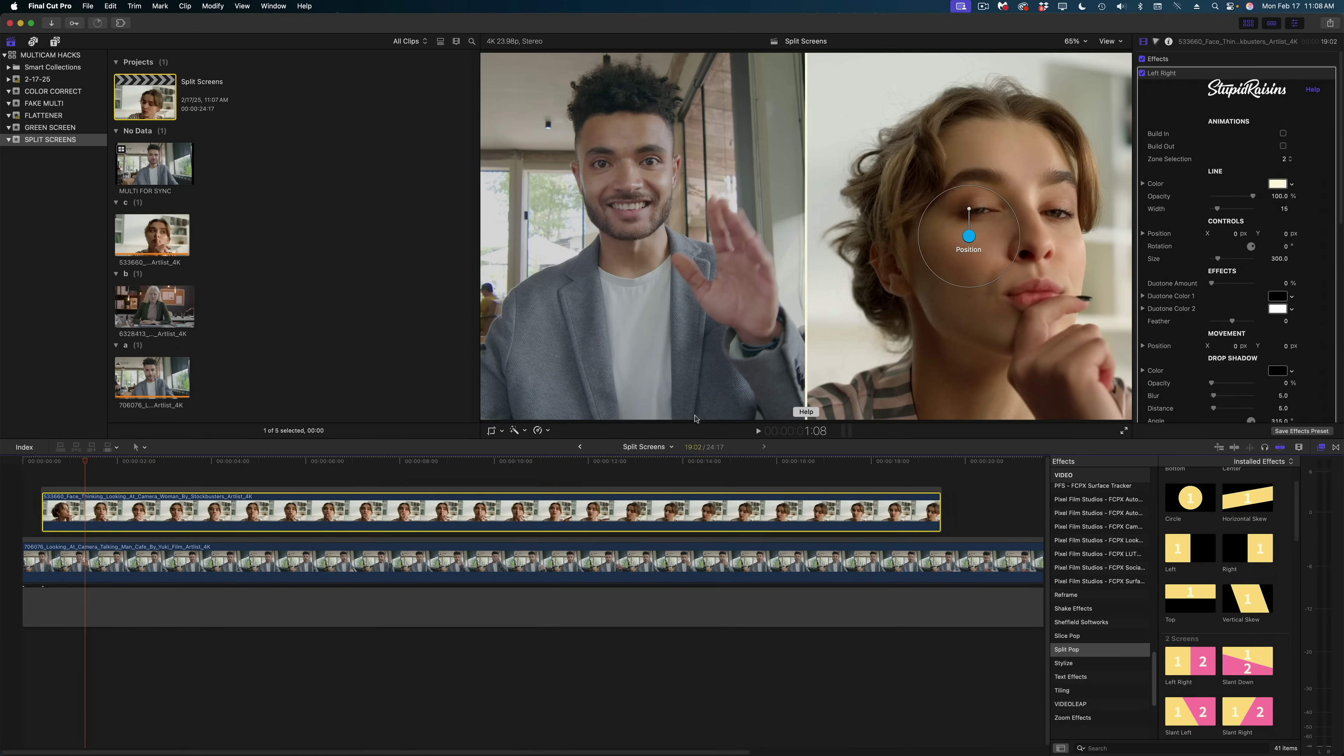
# Turn off the split's Build In and Build Out, then select both clips for a compound clip
pyautogui.click(626, 564)
pyautogui.click(1283, 146)
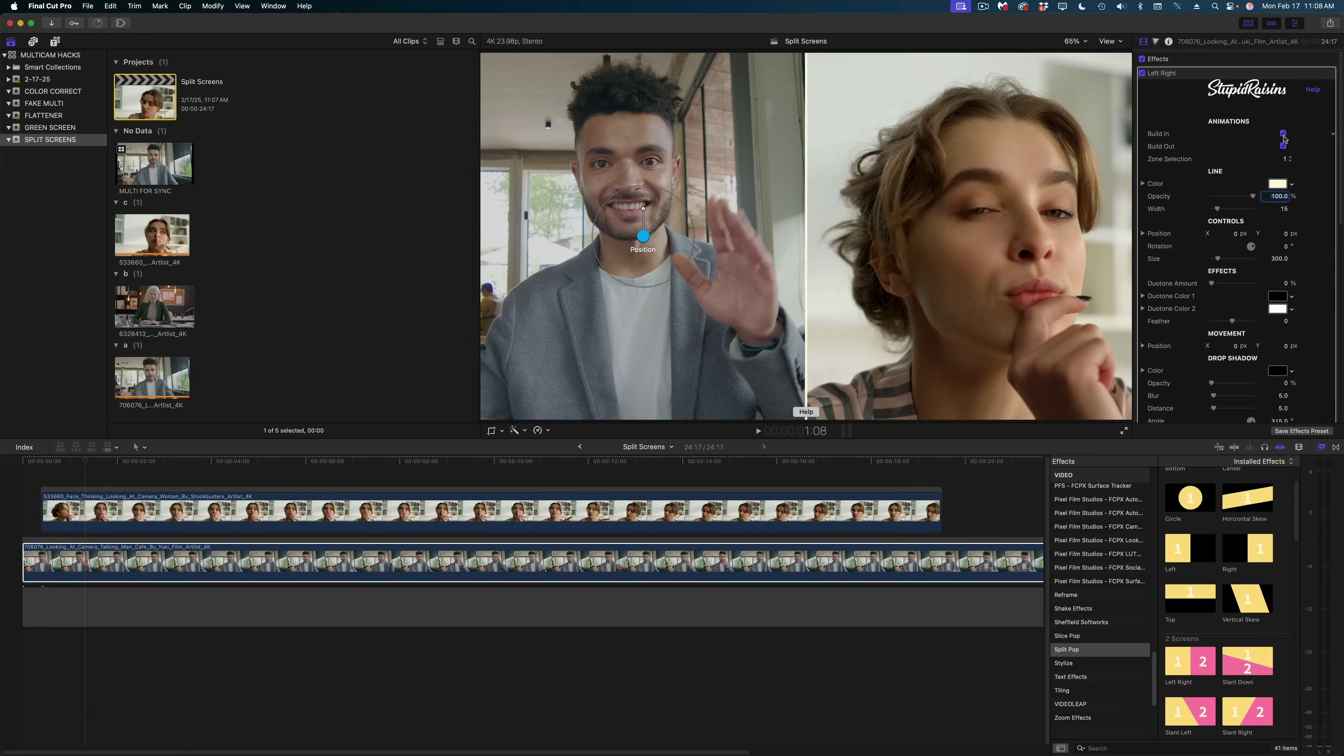
pyautogui.click(148, 467)
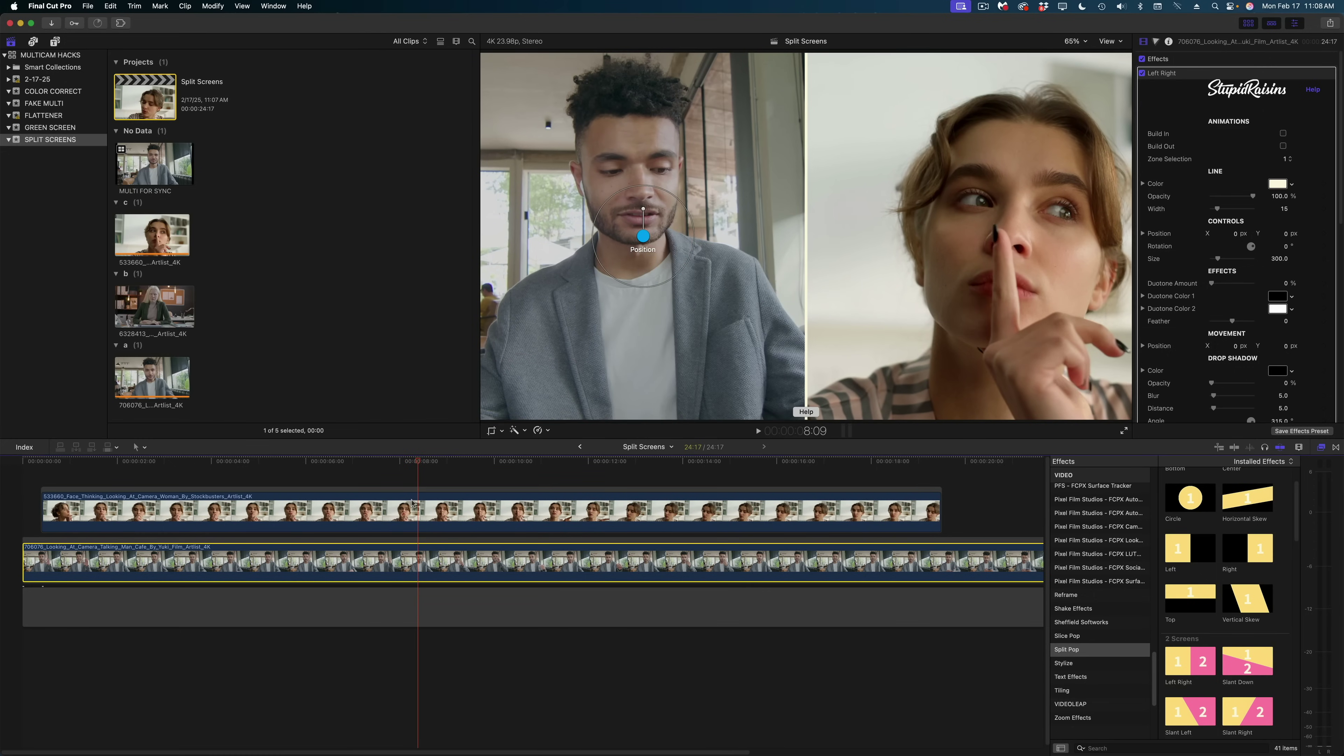
pyautogui.click(414, 506)
pyautogui.keyDown('super'); pyautogui.click(400, 559); pyautogui.keyUp('super')
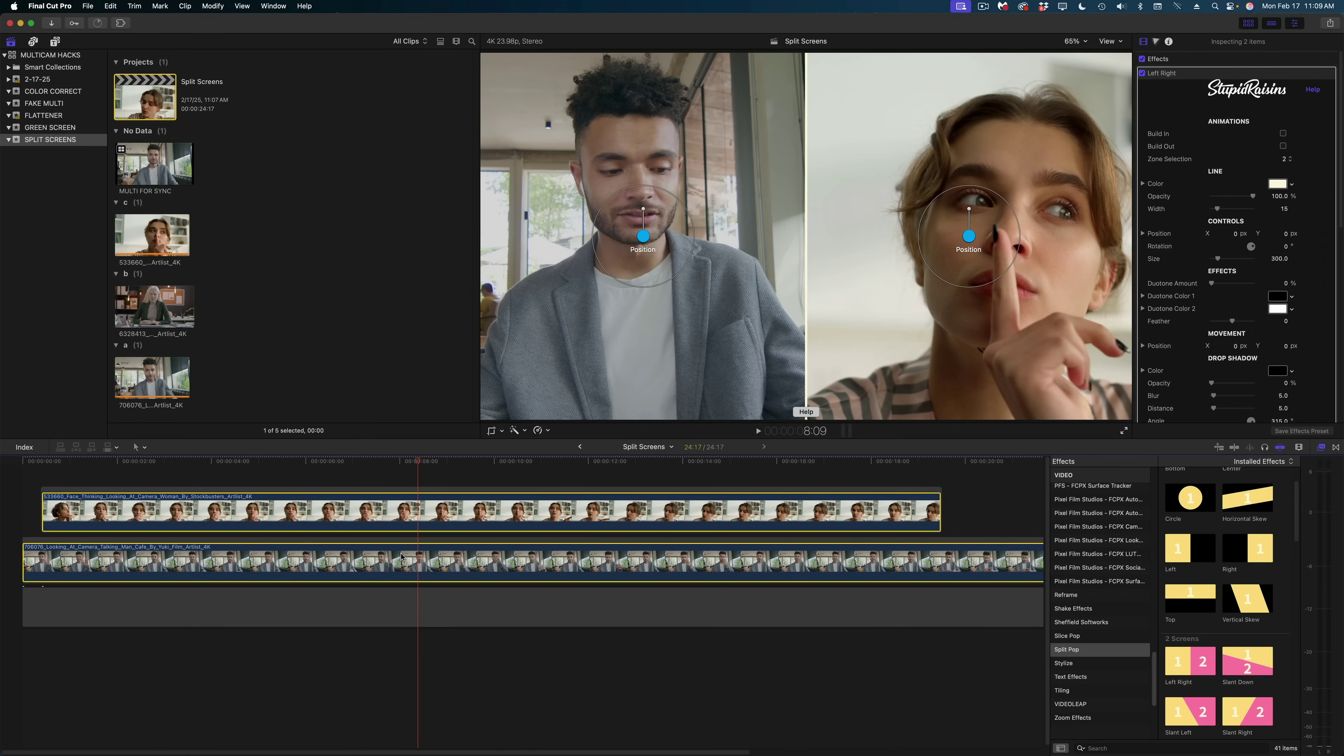
pyautogui.hotkey('alt', 'g')
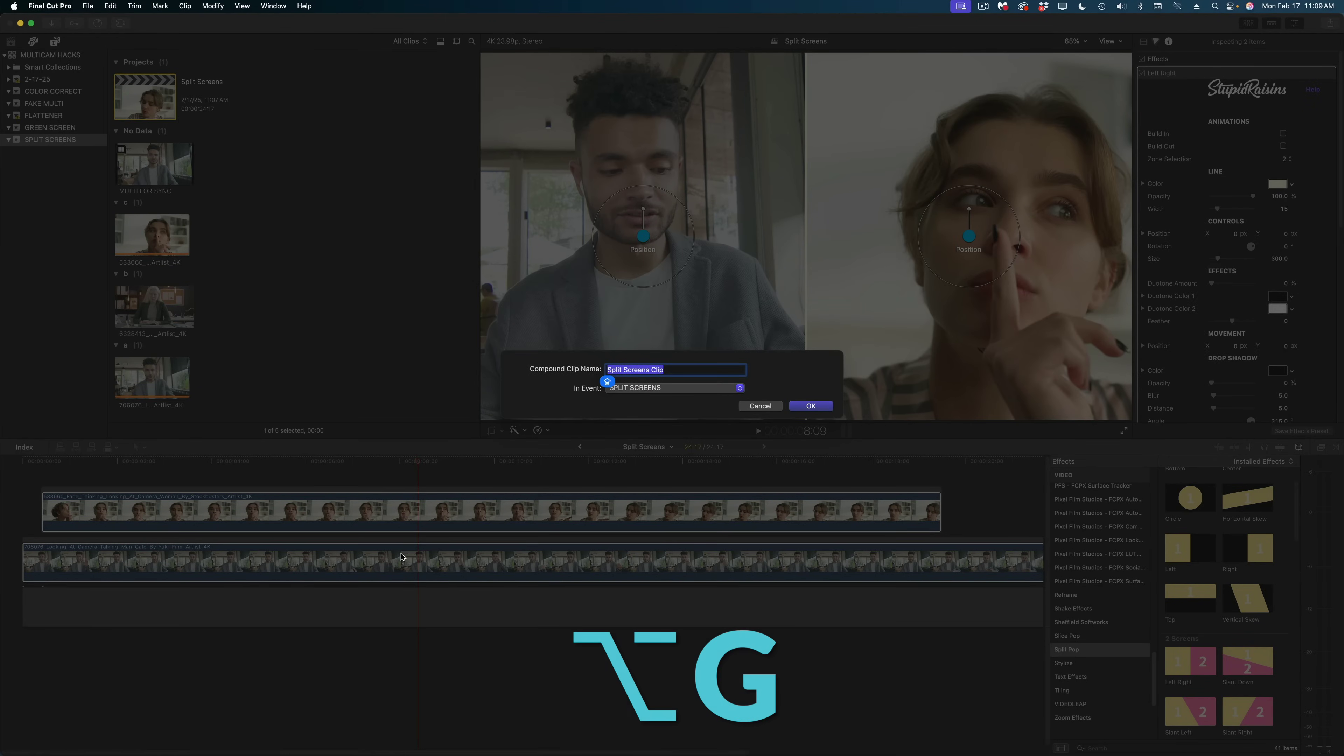
# Name the two-person compound clip after both speakers and confirm it
pyautogui.write('Steve')
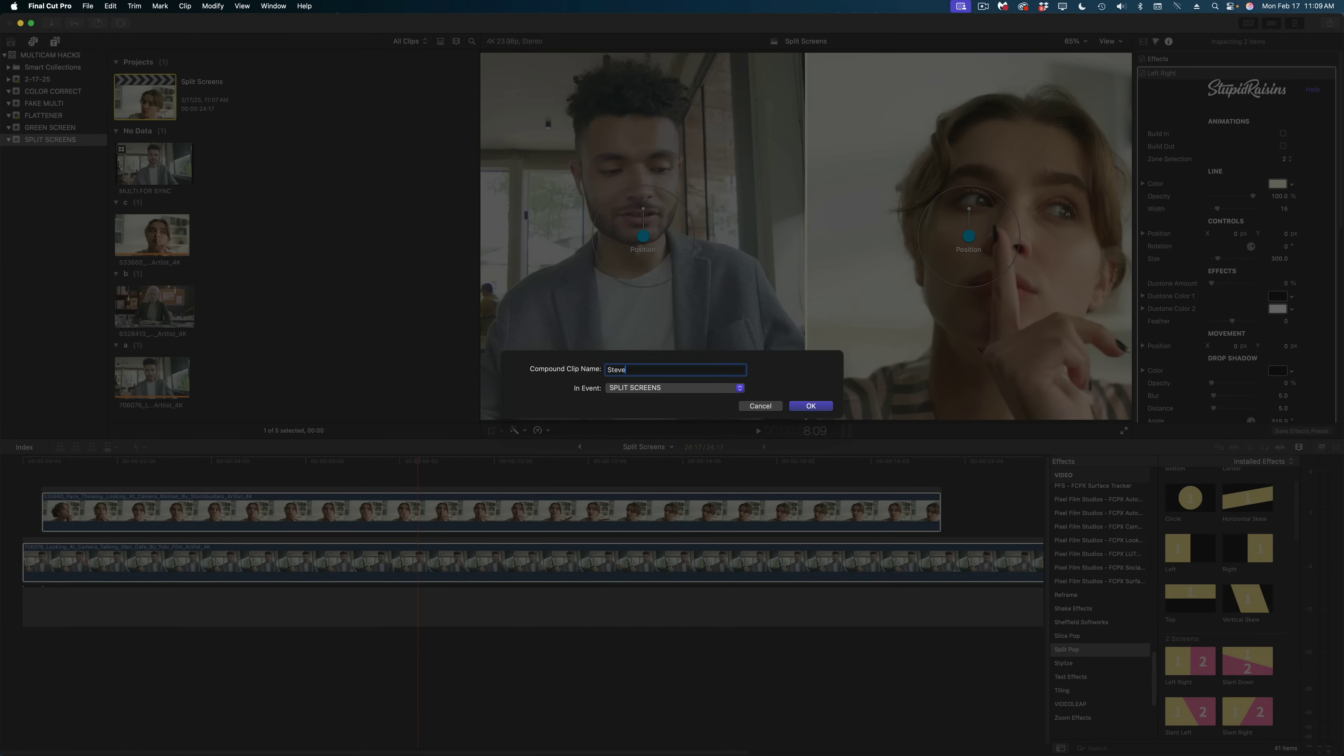
pyautogui.write(' and Sarah')
pyautogui.press('Return')
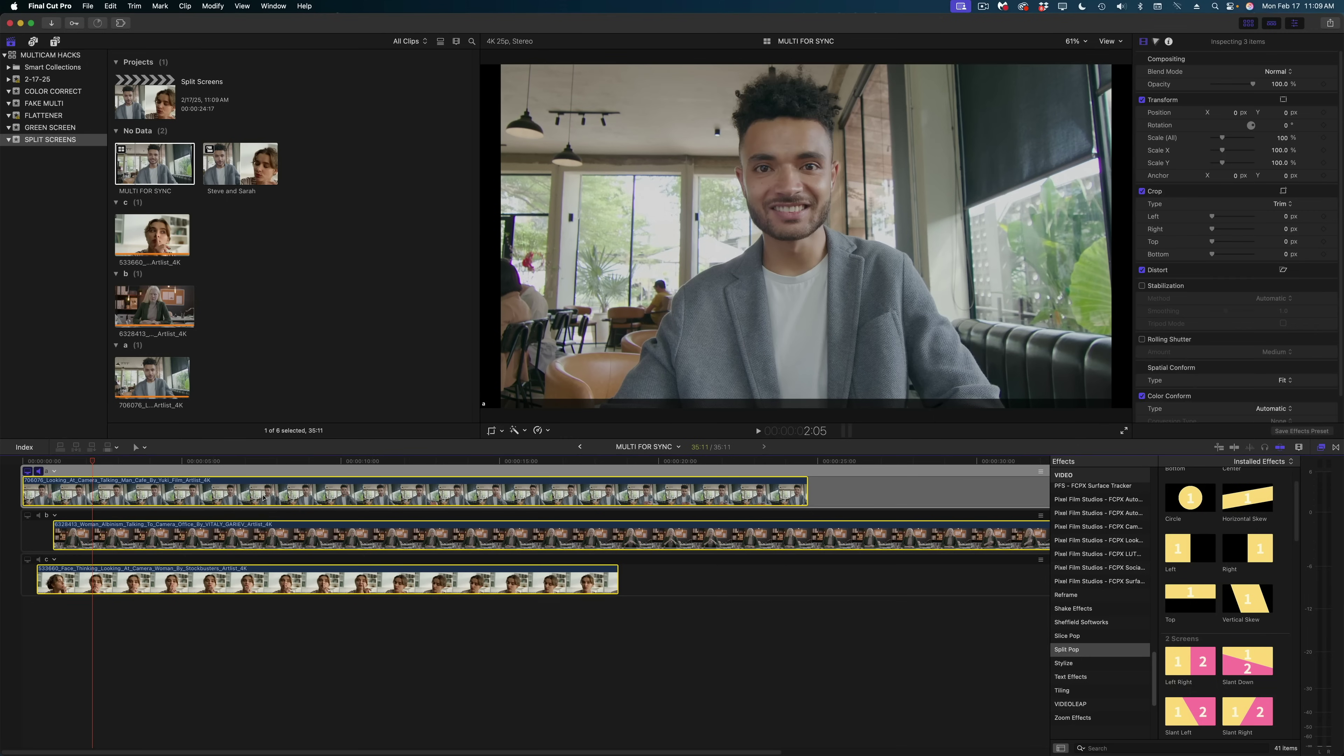
# Replace the Split Screens project's two clips with the three synced clips copied from MULTI FOR SYNC
pyautogui.press('super+c')
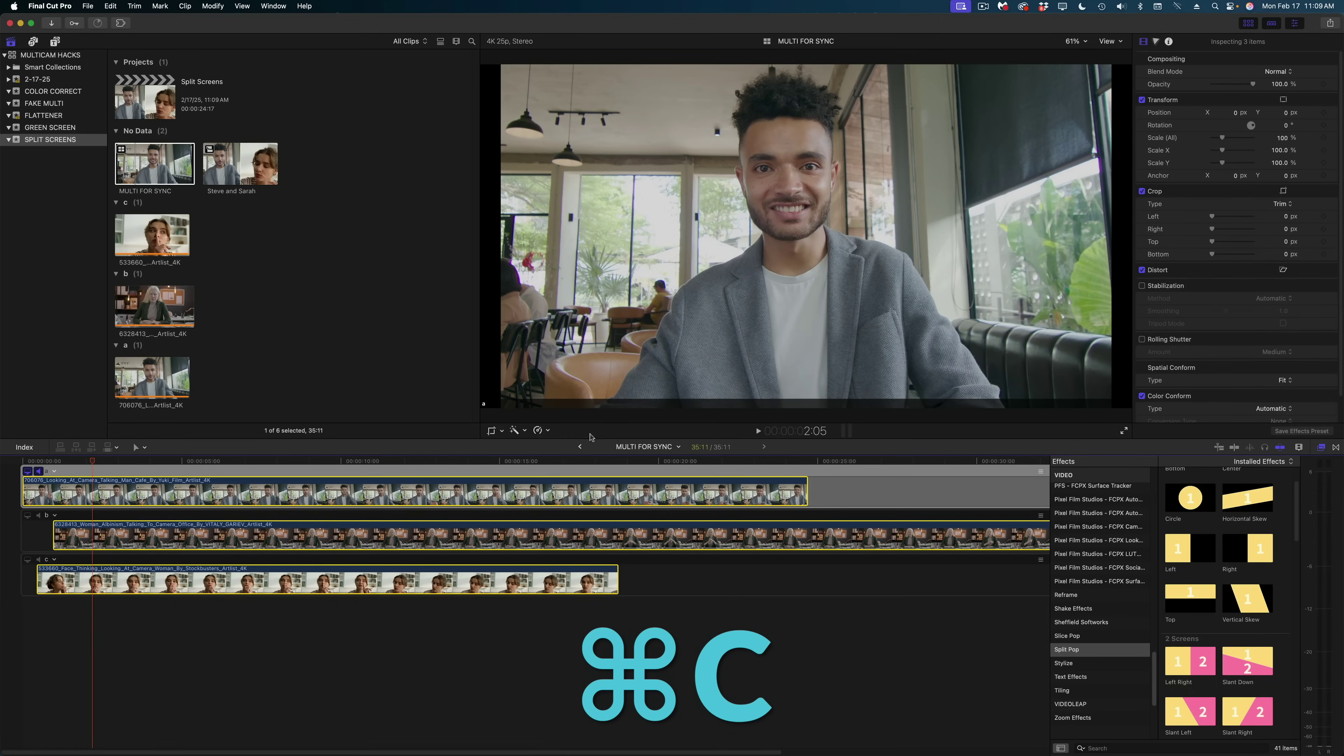
pyautogui.click(580, 446)
pyautogui.moveTo(282, 506); pyautogui.dragTo(386, 655)
pyautogui.press('Delete')
pyautogui.press('super+v')
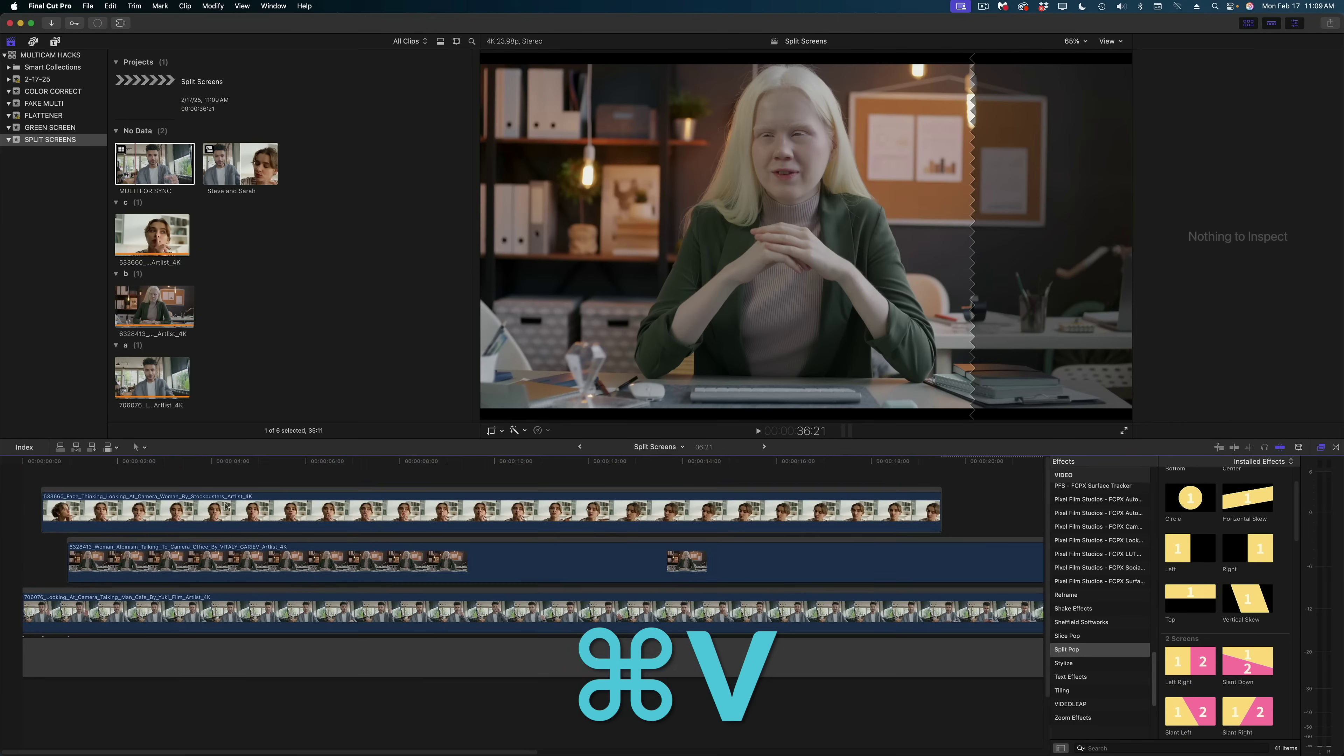
# Apply Split Pop Vertical Thirds with Build In off, put the office clip in zone three and enlarge it
pyautogui.click(425, 511)
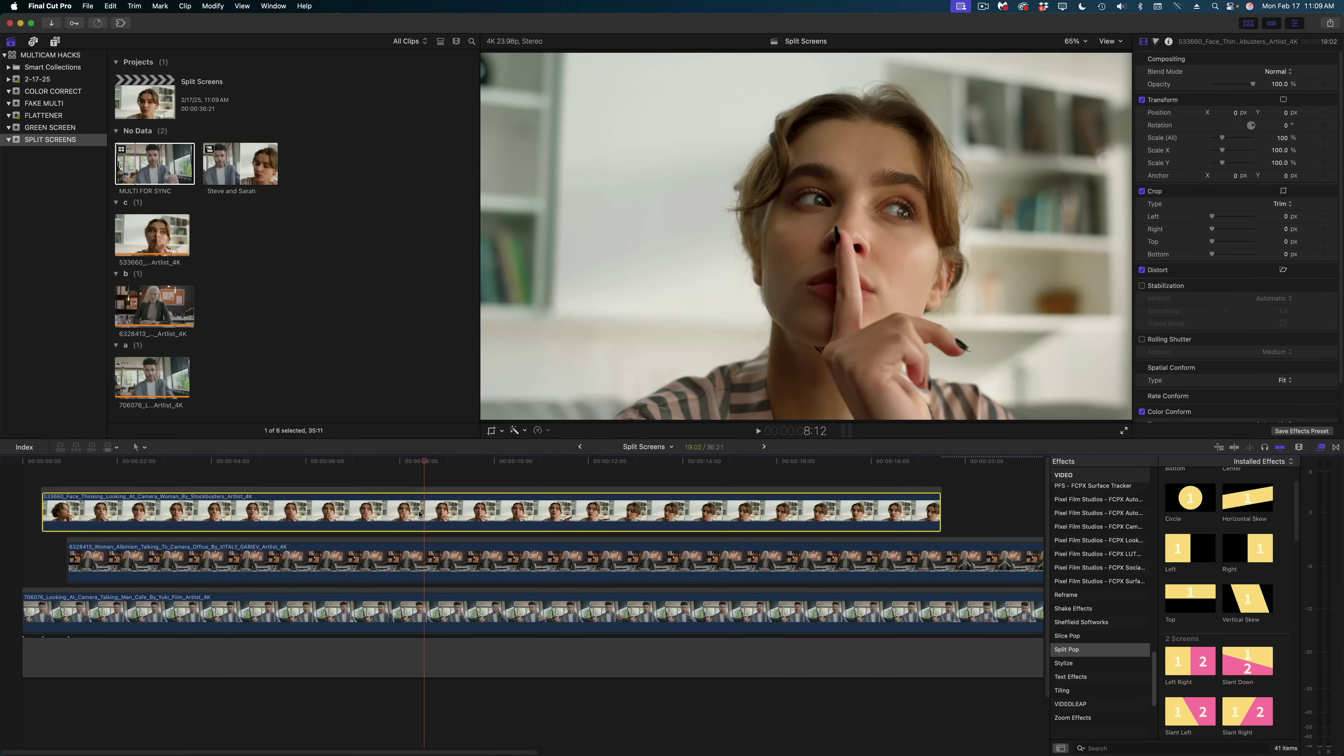
pyautogui.scroll(-2, 1211, 678)
pyautogui.scroll(-5, 1212, 678)
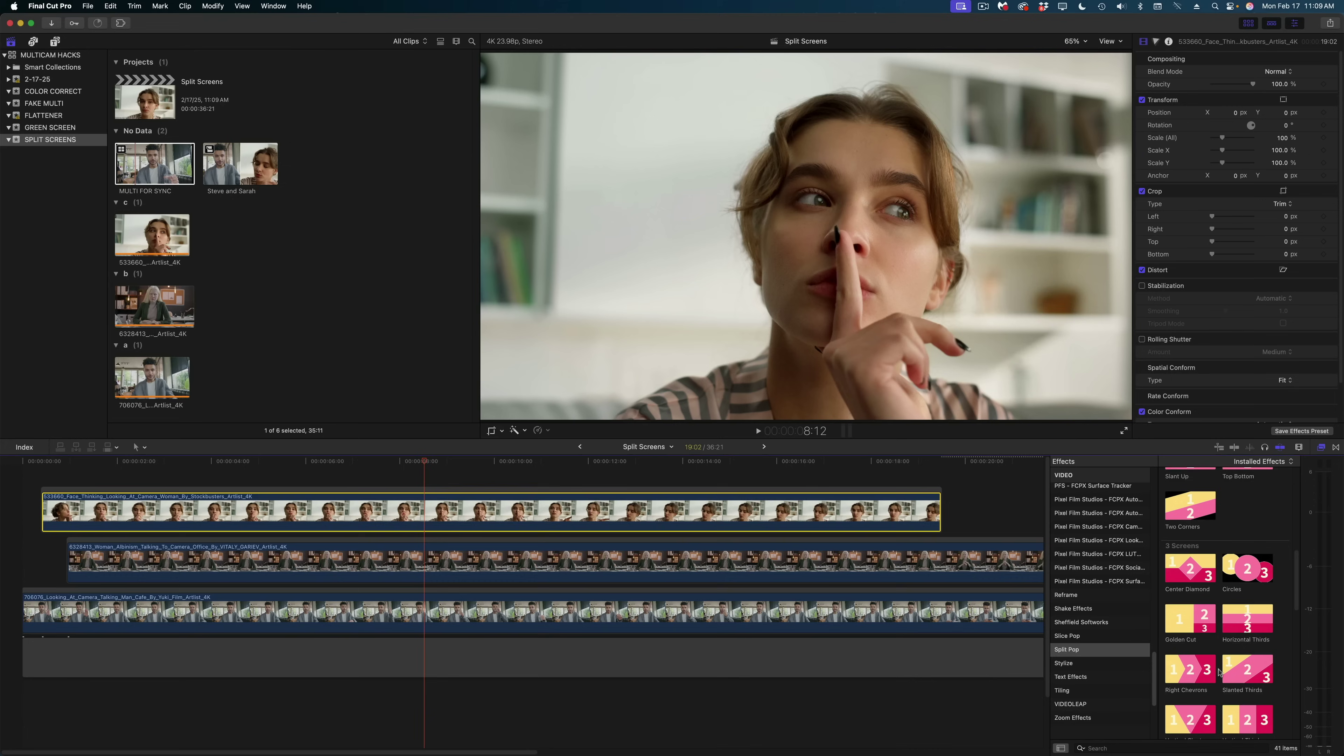
pyautogui.moveTo(1196, 688); pyautogui.dragTo(707, 629)
pyautogui.click(1283, 133)
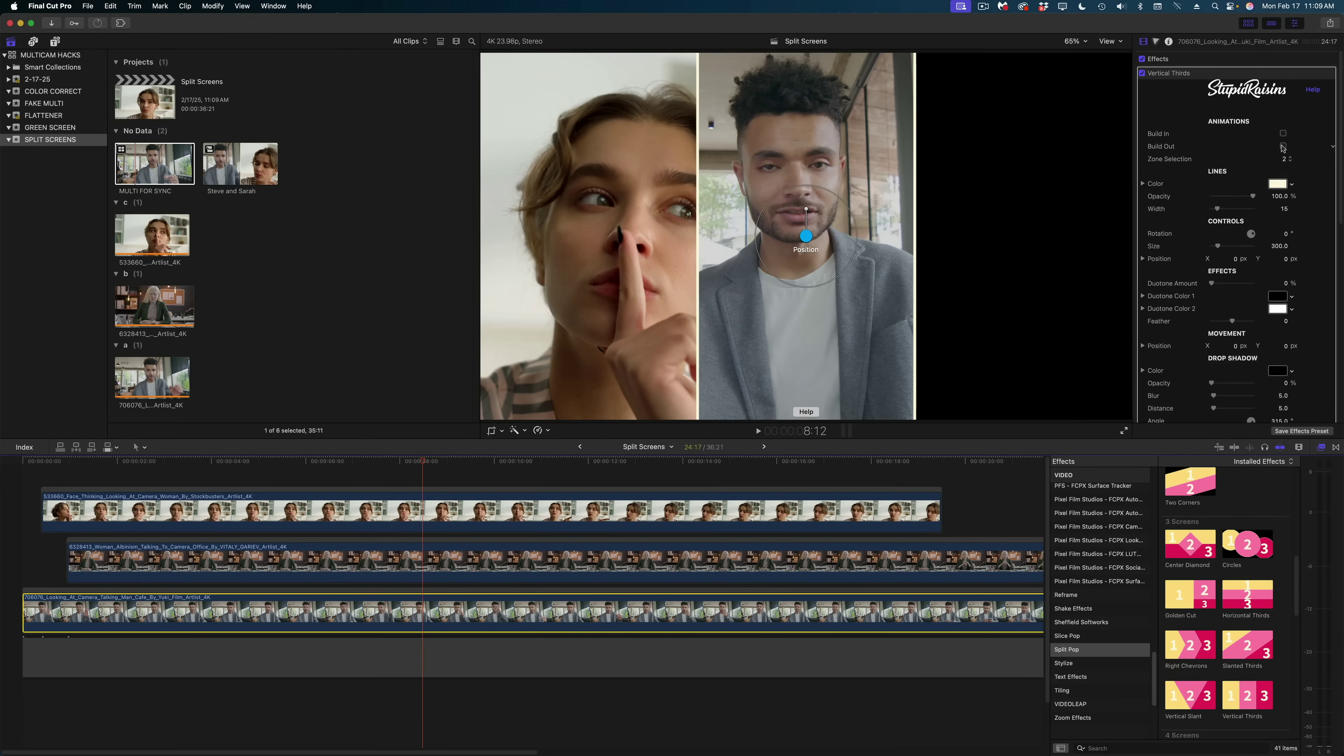
pyautogui.press('super+Up')
pyautogui.click(1286, 158)
pyautogui.click(1284, 185)
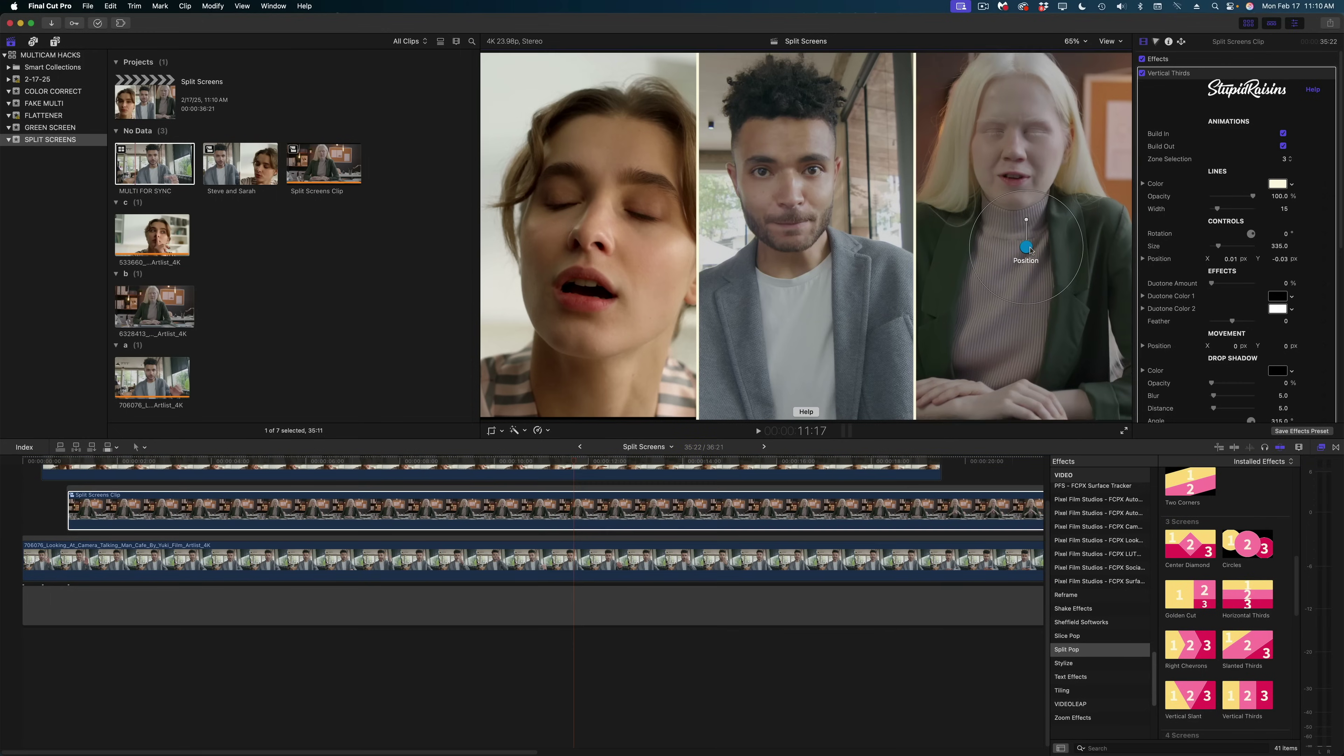
pyautogui.moveTo(1029, 250); pyautogui.dragTo(1029, 273)
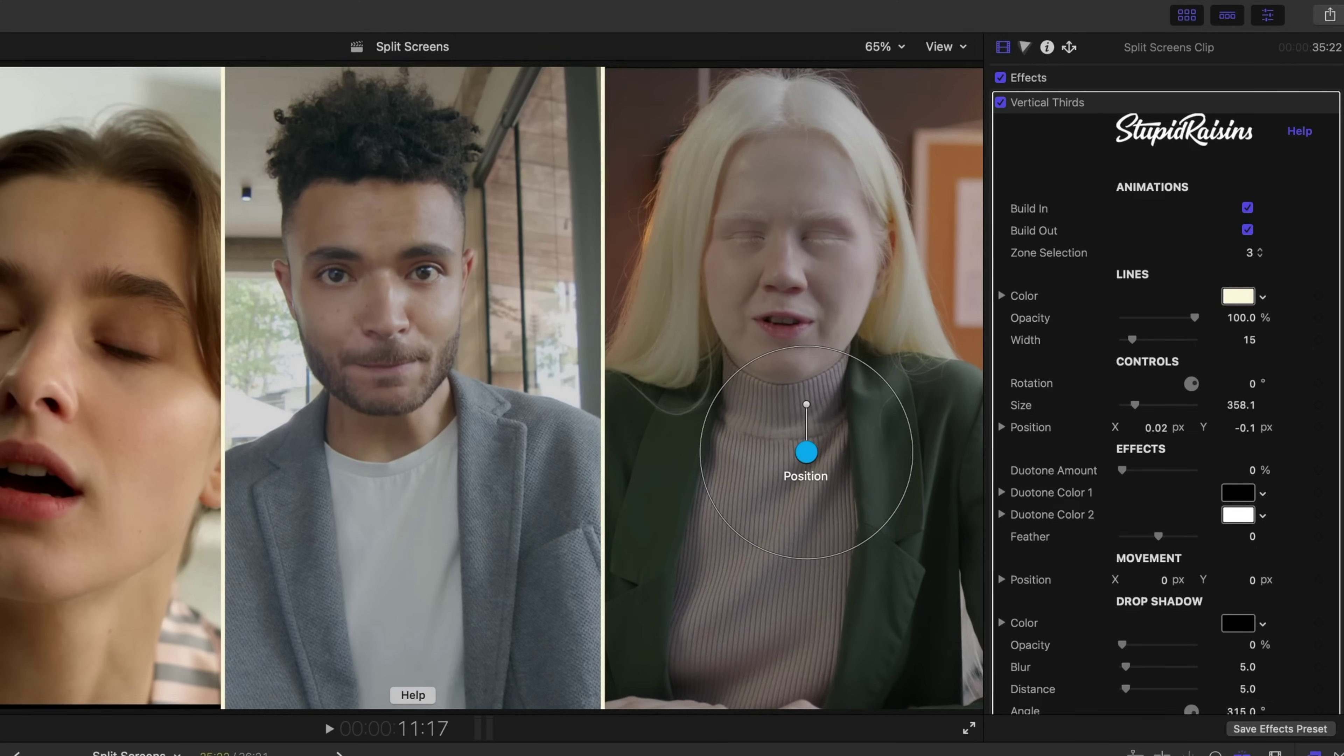
pyautogui.hotkey('alt', 'g')
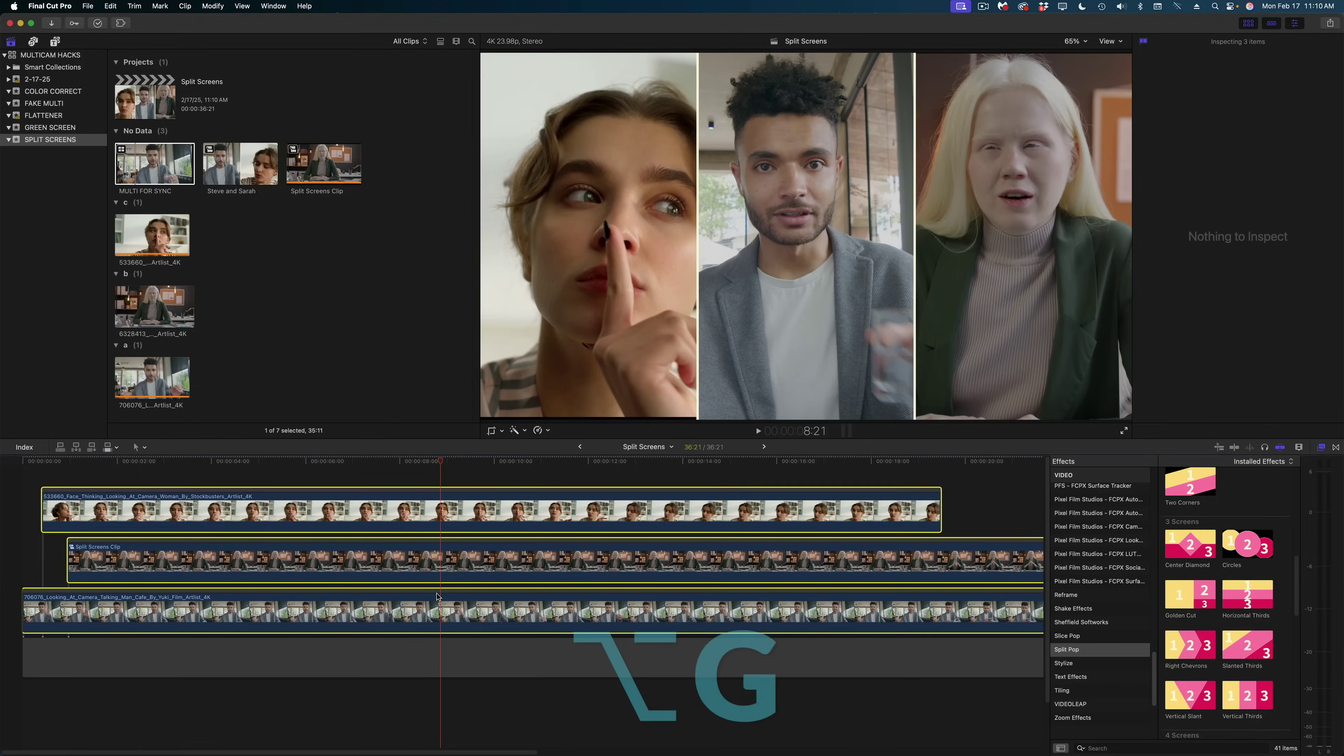
# Name the compound clip 'Three Shot' and select it with the single-camera and office clips
pyautogui.write('T')
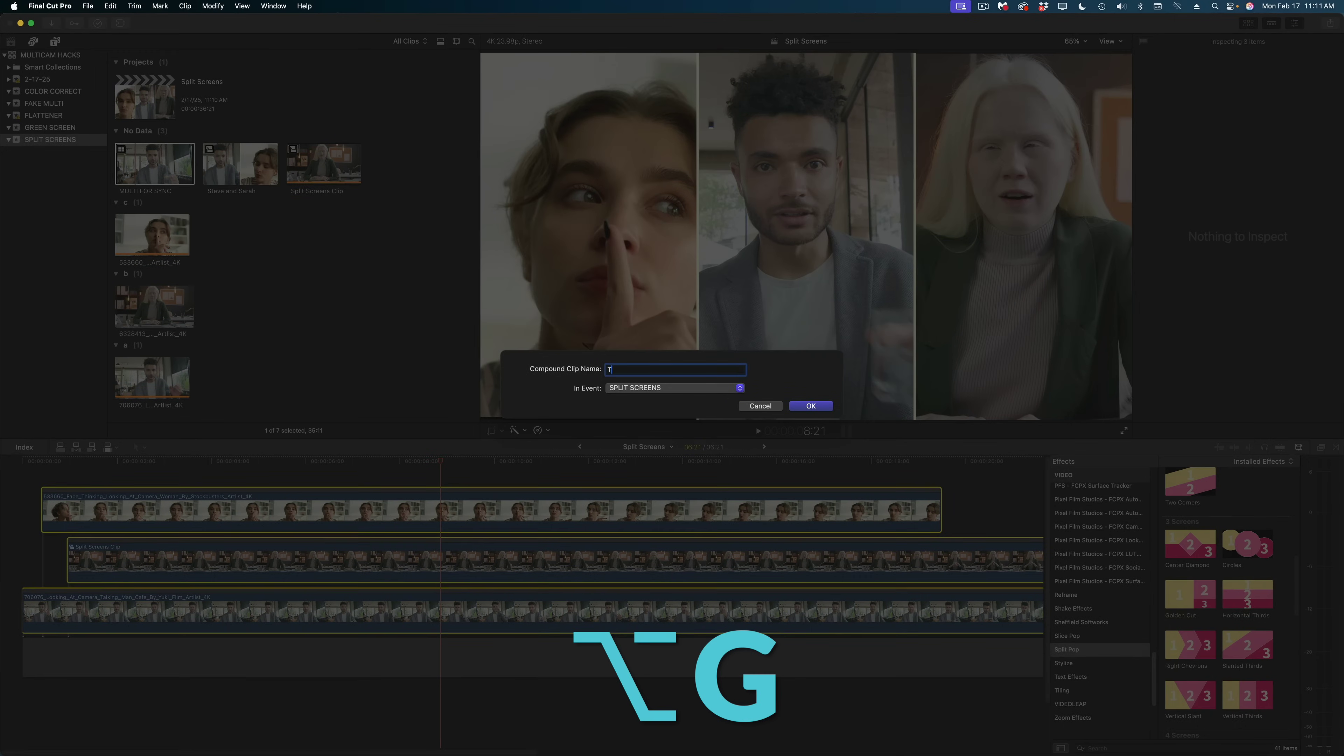
pyautogui.write('hree Shot')
pyautogui.press('Return')
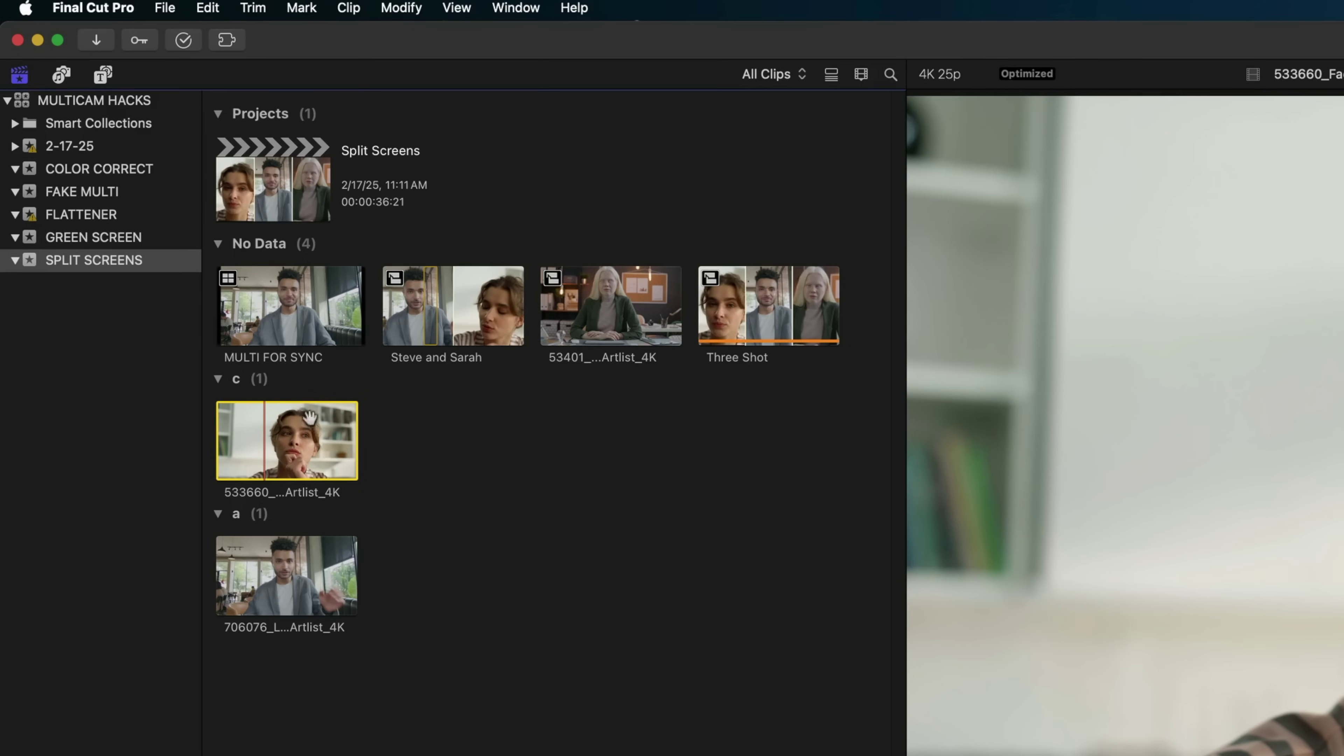
pyautogui.keyDown('super'); pyautogui.click(298, 545); pyautogui.keyUp('super')
pyautogui.keyDown('super'); pyautogui.click(617, 300); pyautogui.keyUp('super')
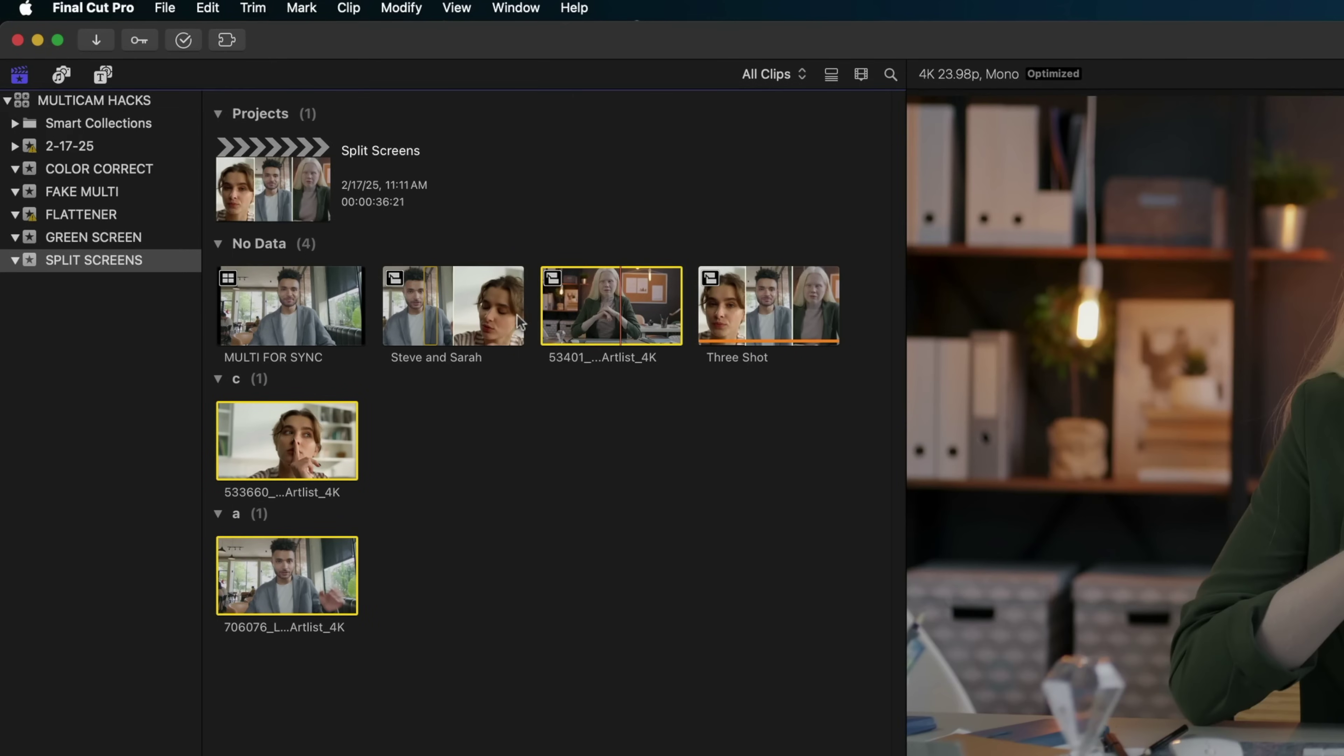
pyautogui.keyDown('super'); pyautogui.click(774, 308); pyautogui.keyUp('super')
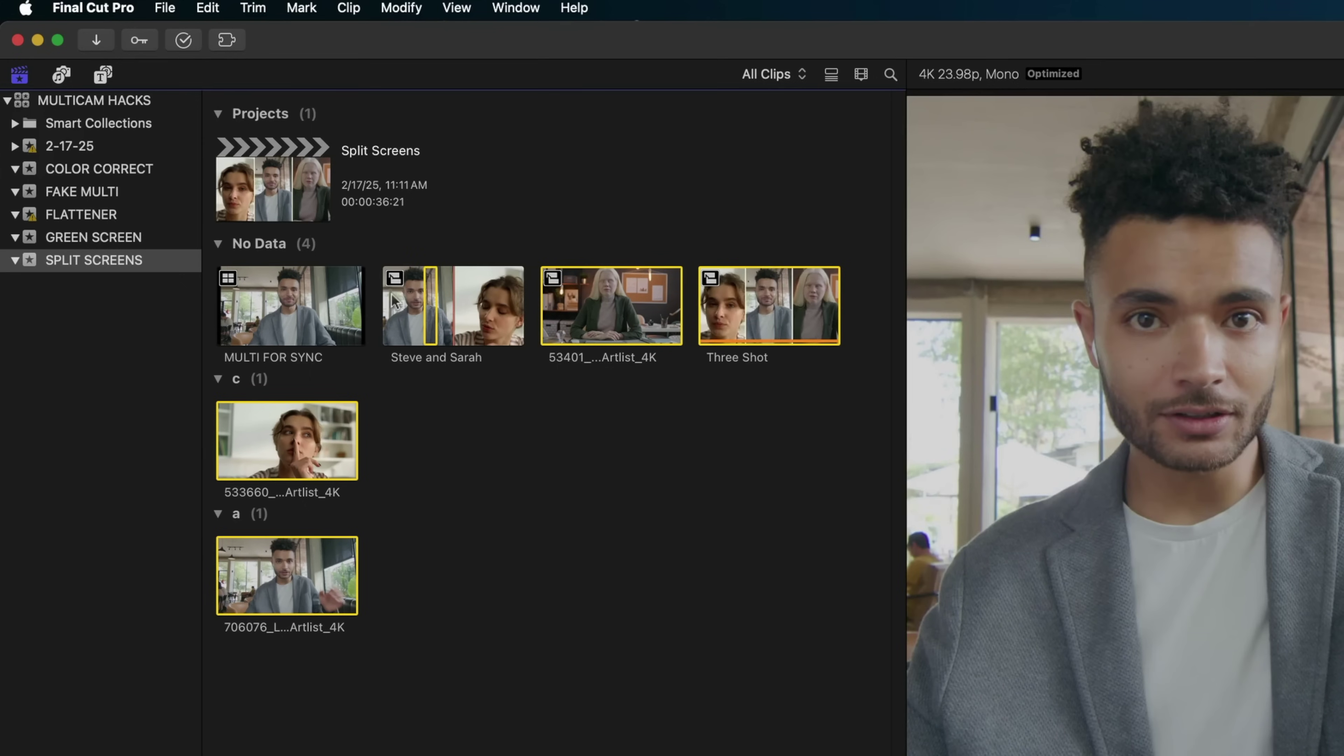
# Create multicam clip 'master multi' from the selected clips and play back its angles
pyautogui.rightClick(468, 302)
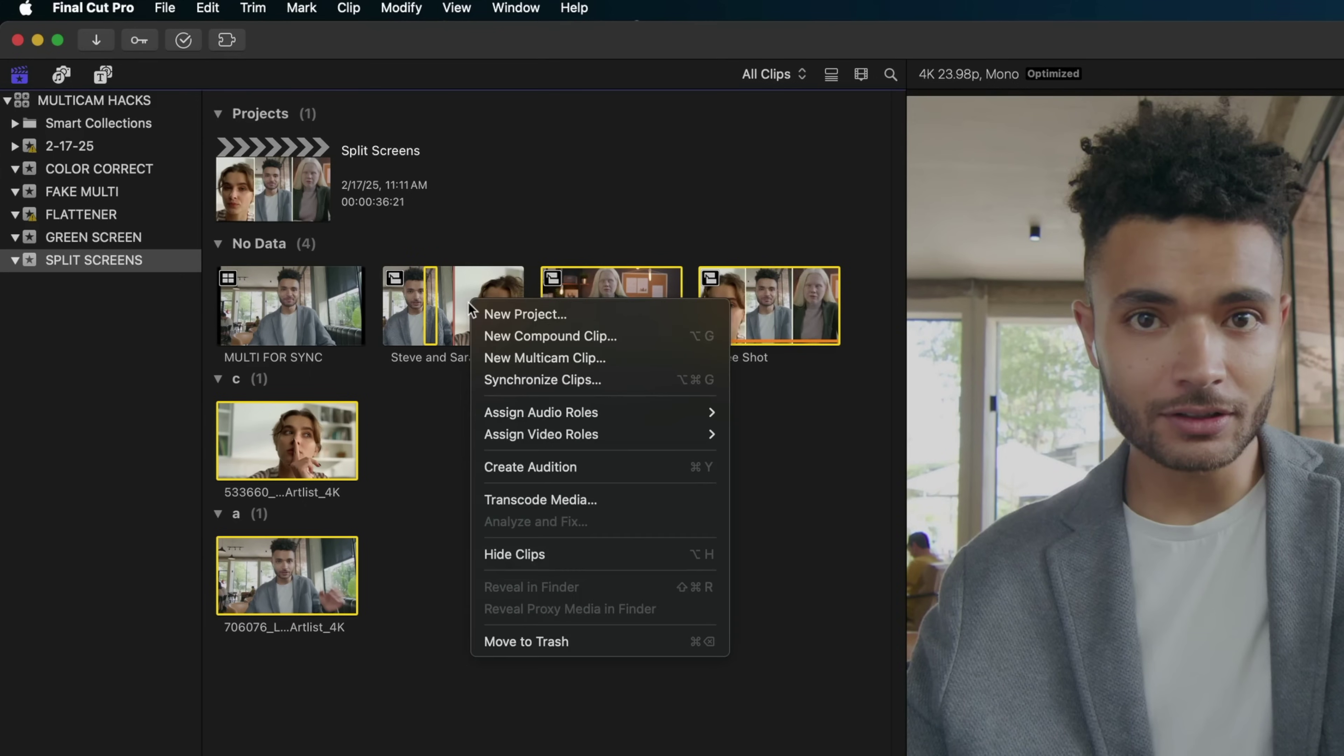
pyautogui.click(501, 355)
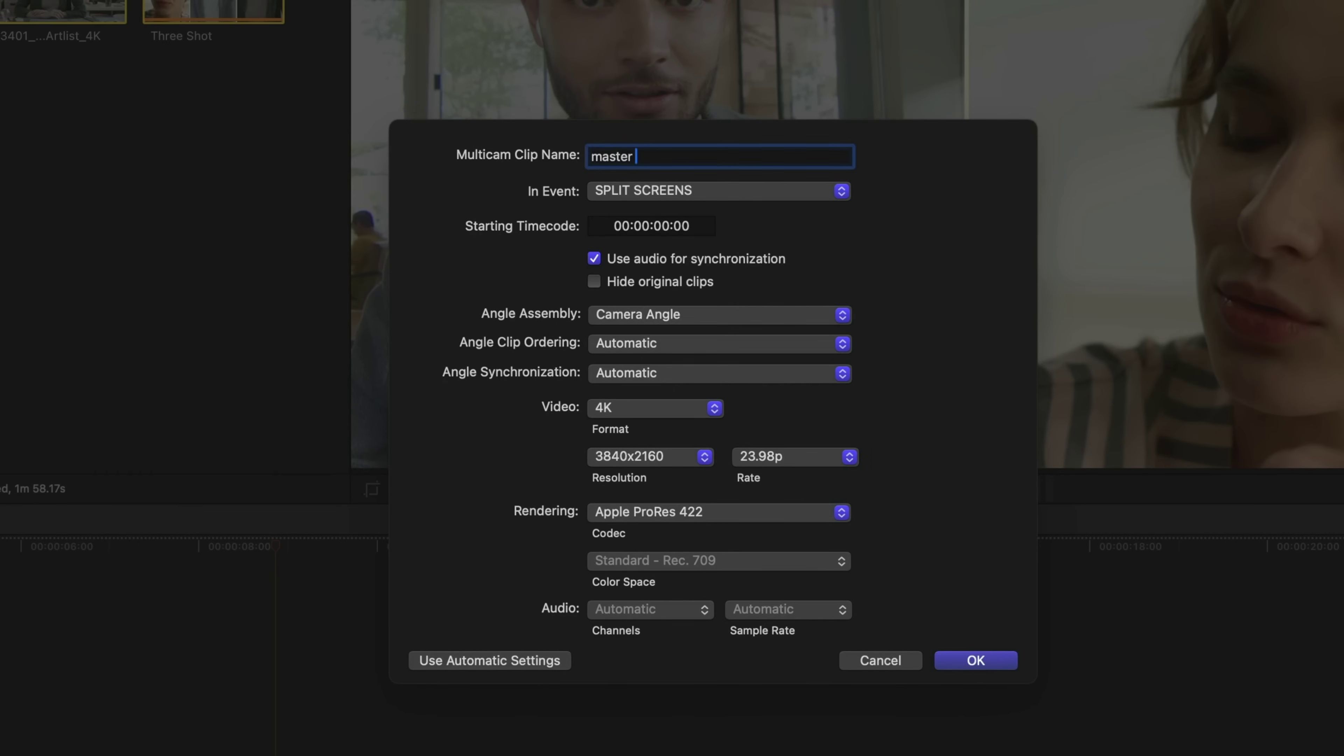
pyautogui.write('master multi')
pyautogui.press('Return')
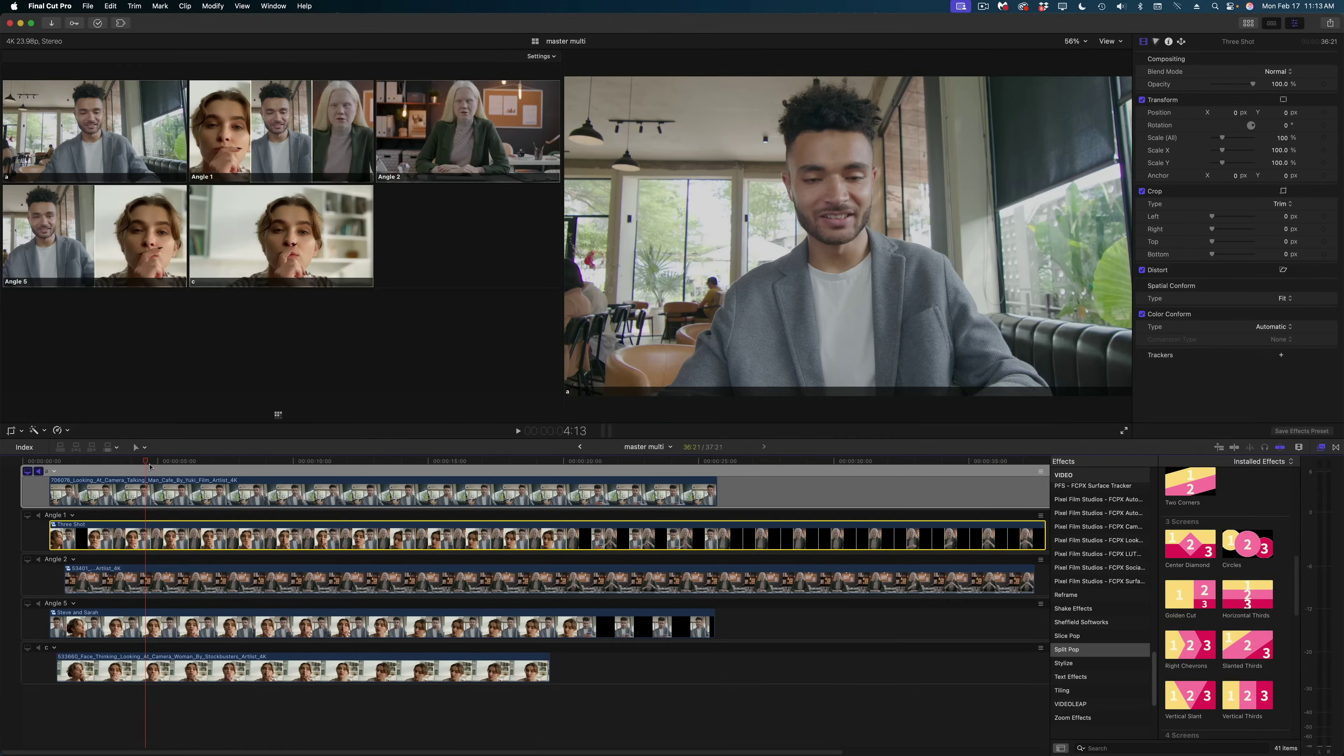
pyautogui.press('space')
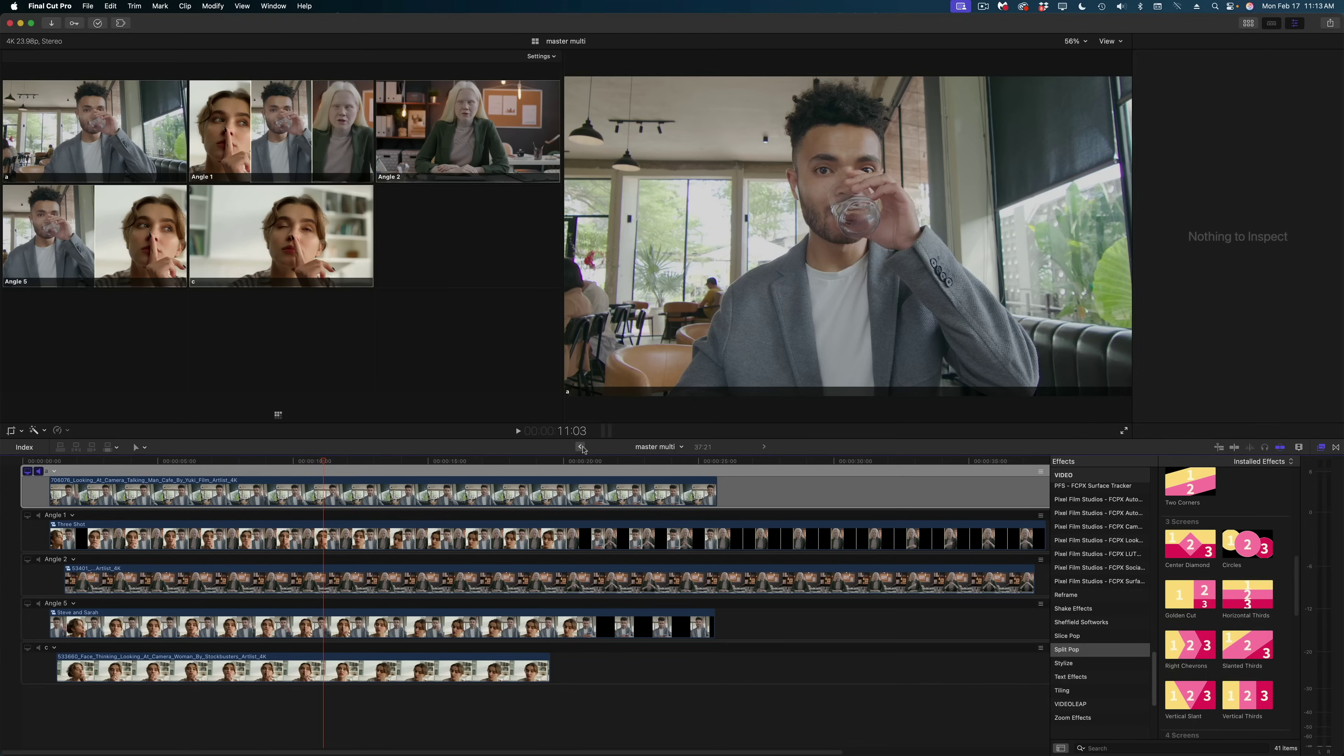
# Replace the Split Screens project's contents with the master multi multicam clip
pyautogui.click(582, 447)
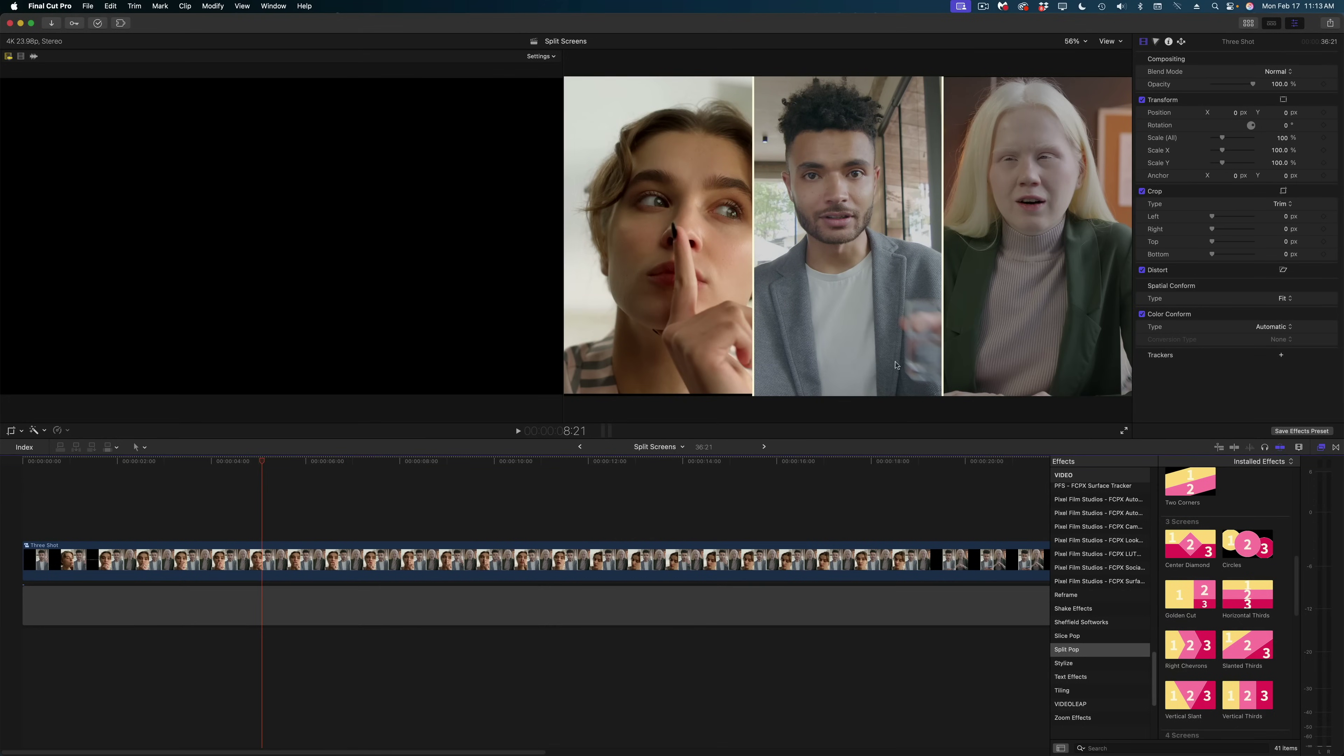
pyautogui.moveTo(601, 492); pyautogui.dragTo(616, 591)
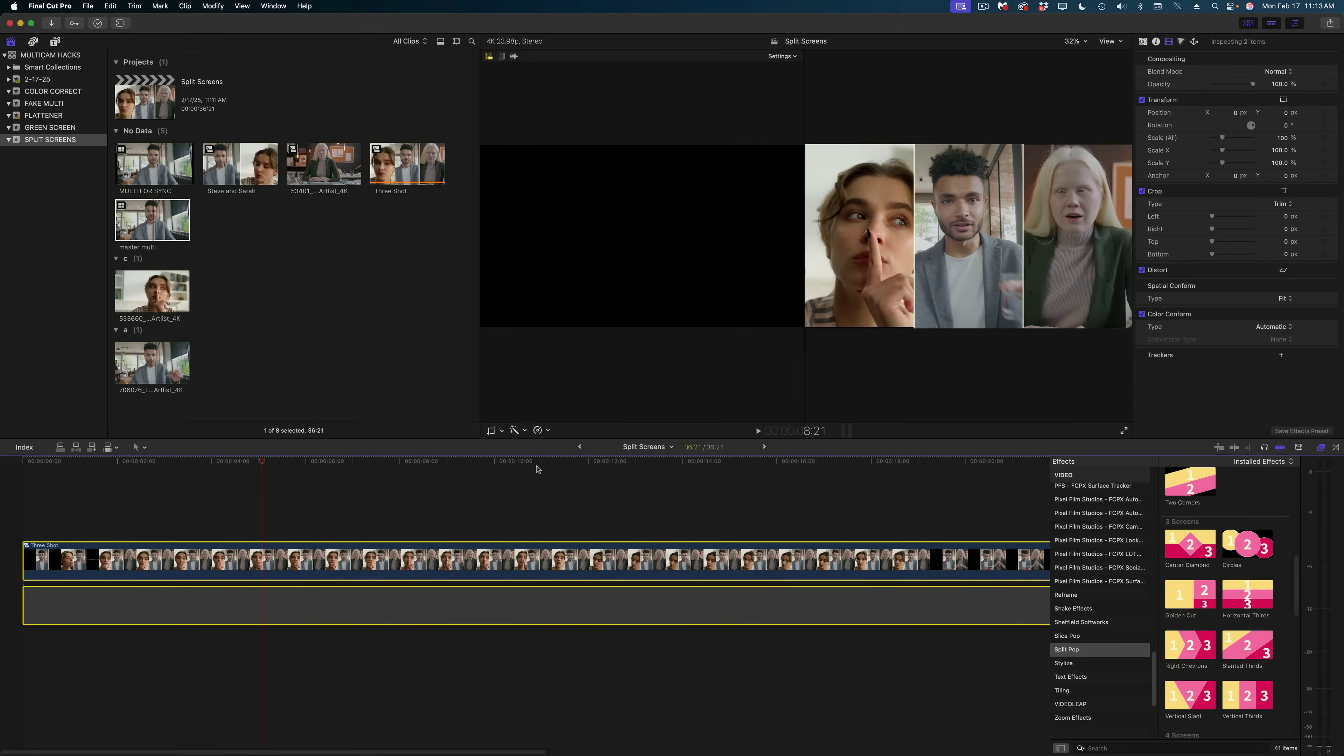
pyautogui.moveTo(152, 220); pyautogui.dragTo(29, 584)
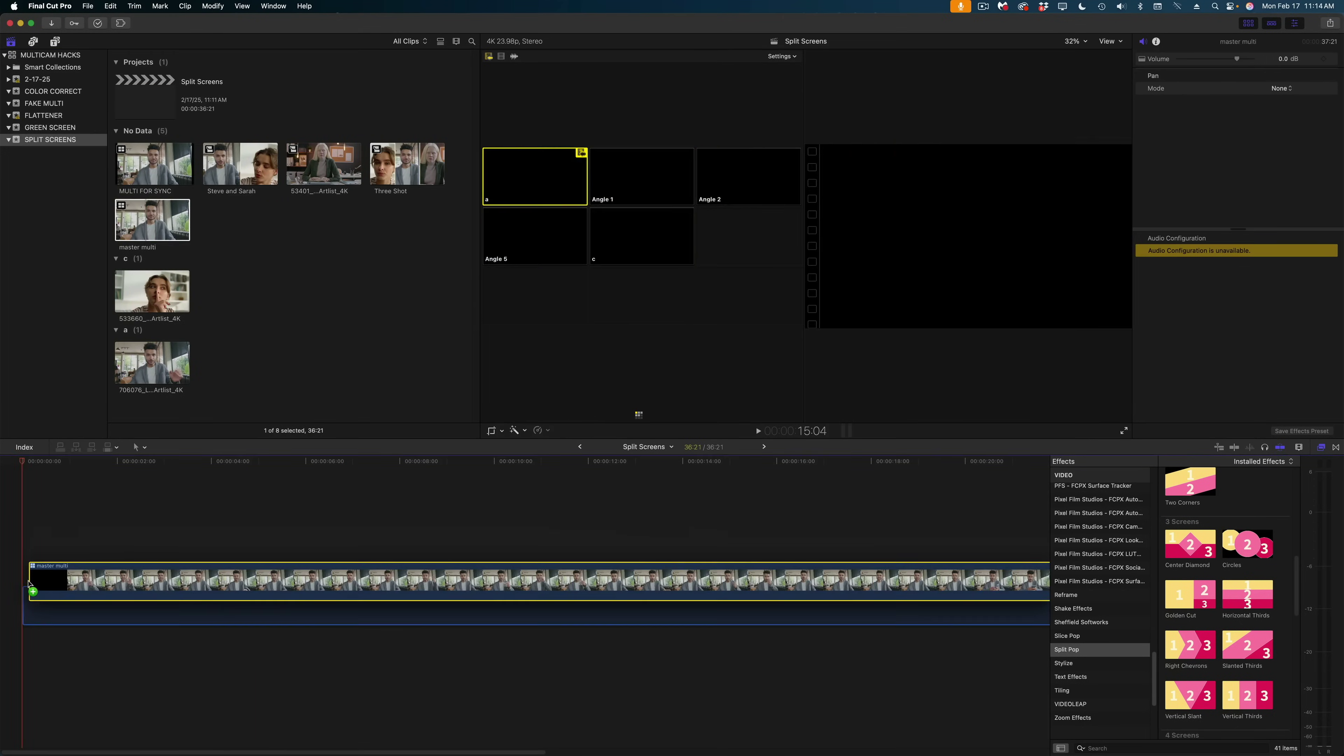
# Play master multi and live-cut to angle c, Angle 2, the three-way split and the two-way split
pyautogui.click(93, 539)
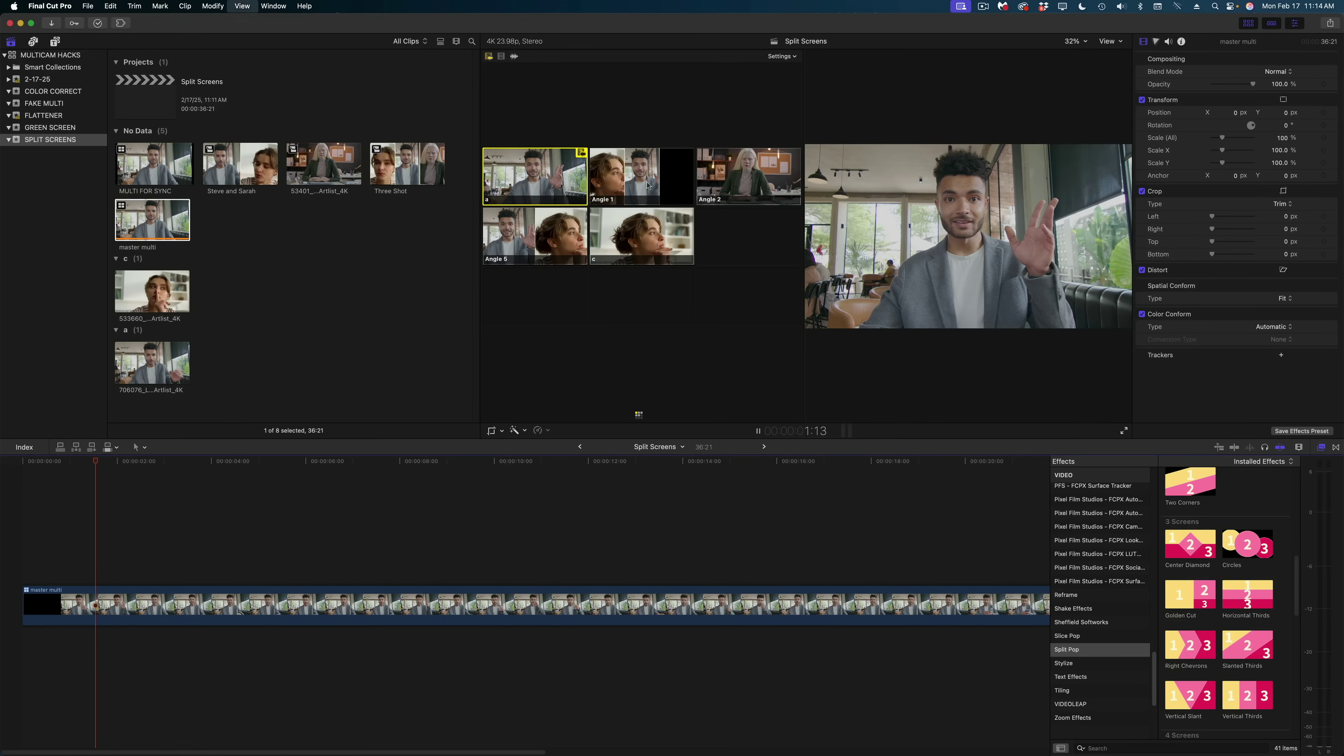
pyautogui.press('5')
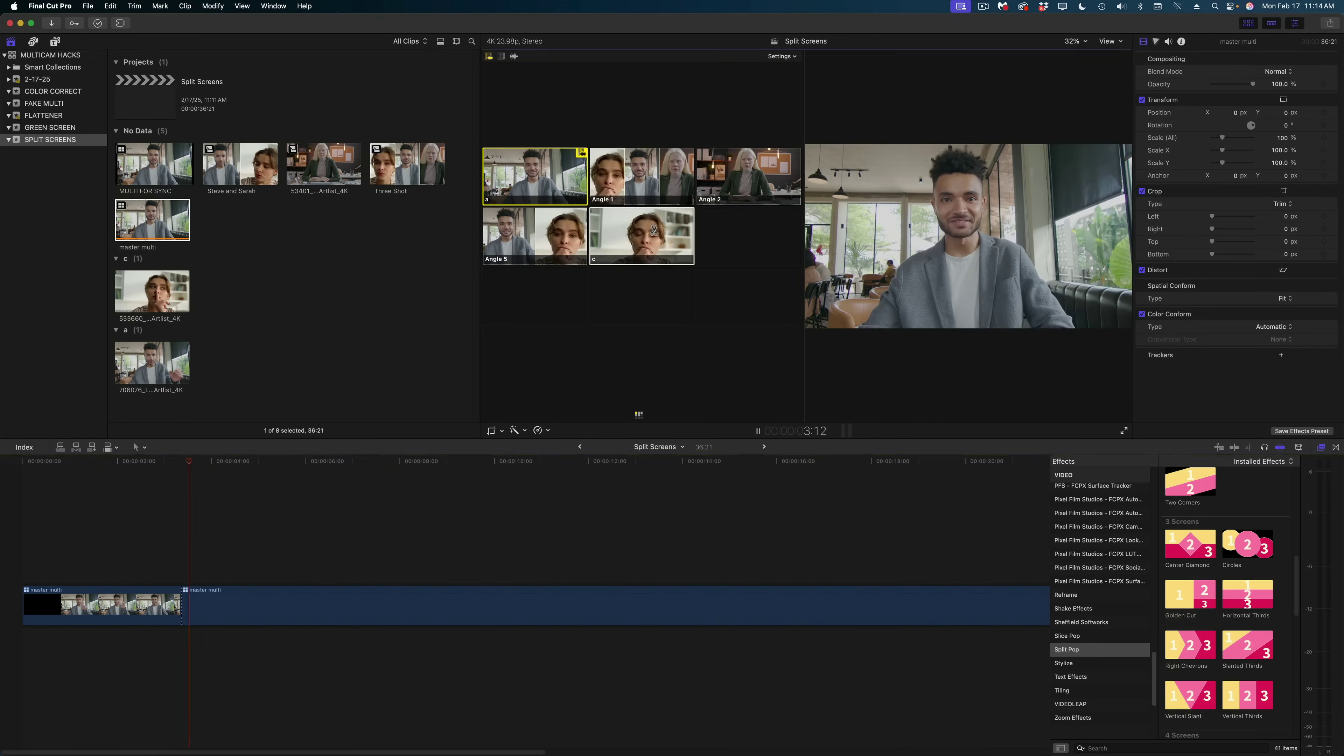
pyautogui.press('3')
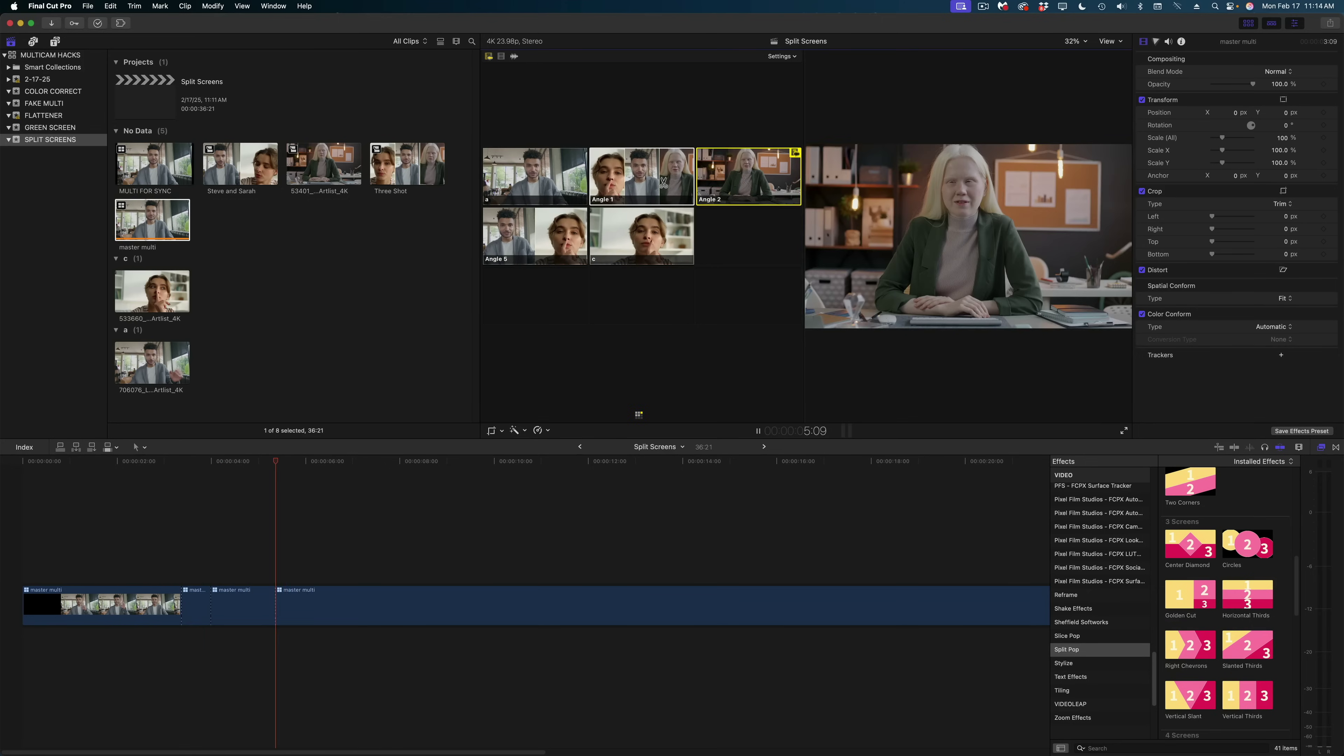
pyautogui.press('2')
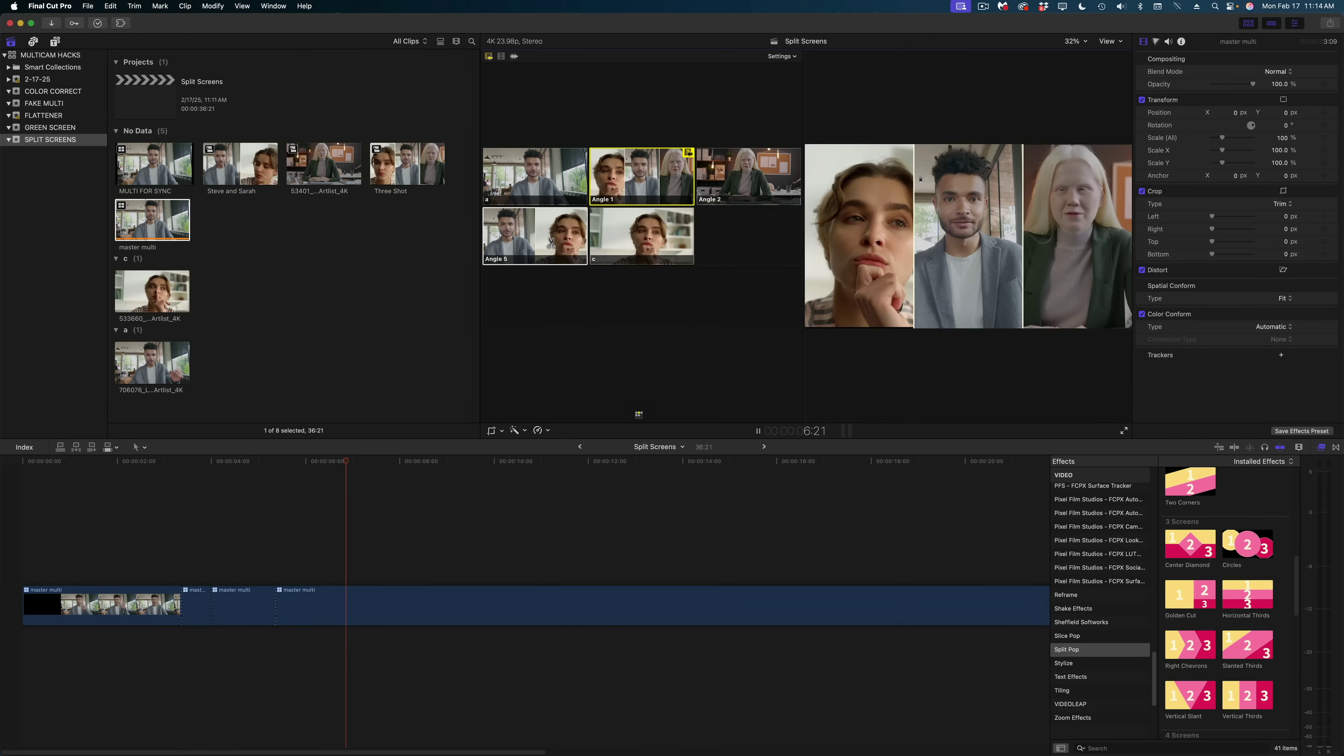
pyautogui.click(550, 245)
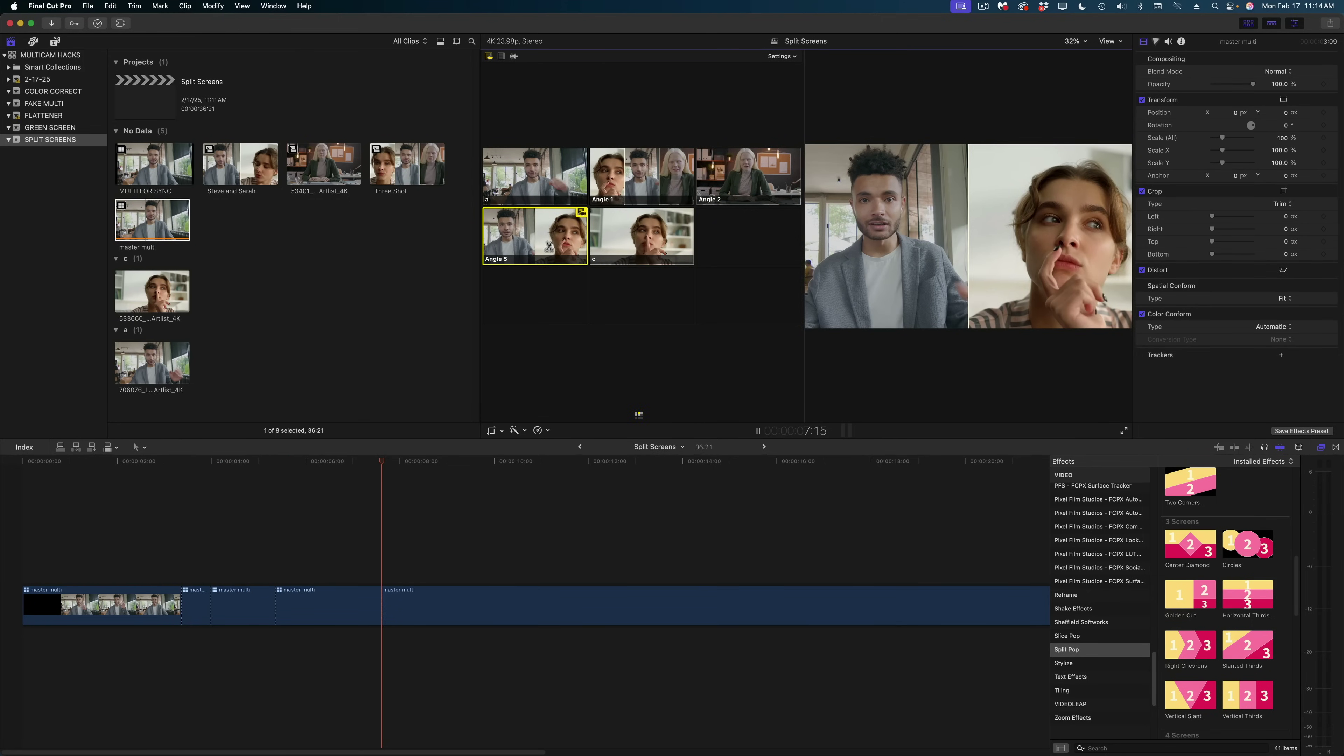